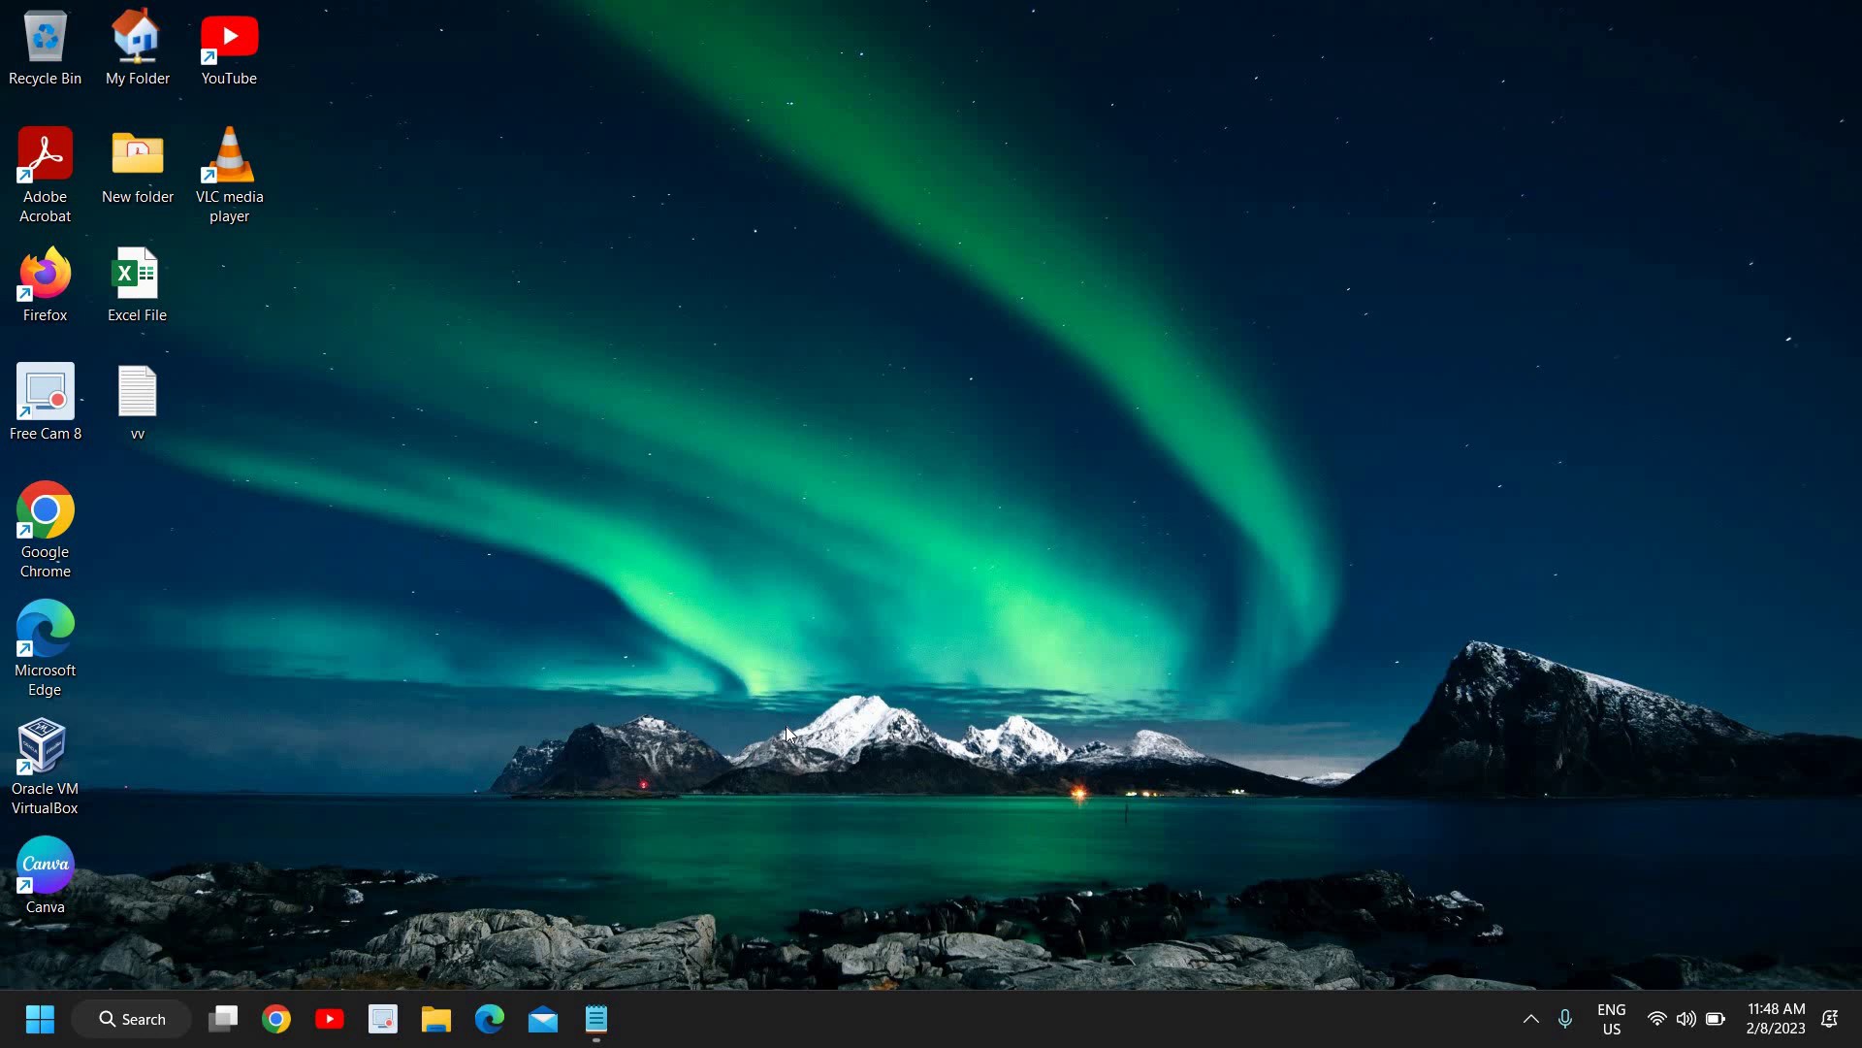
Step: Launch Windows Settings from the Start button's Win+X menu
right_click(56, 1031)
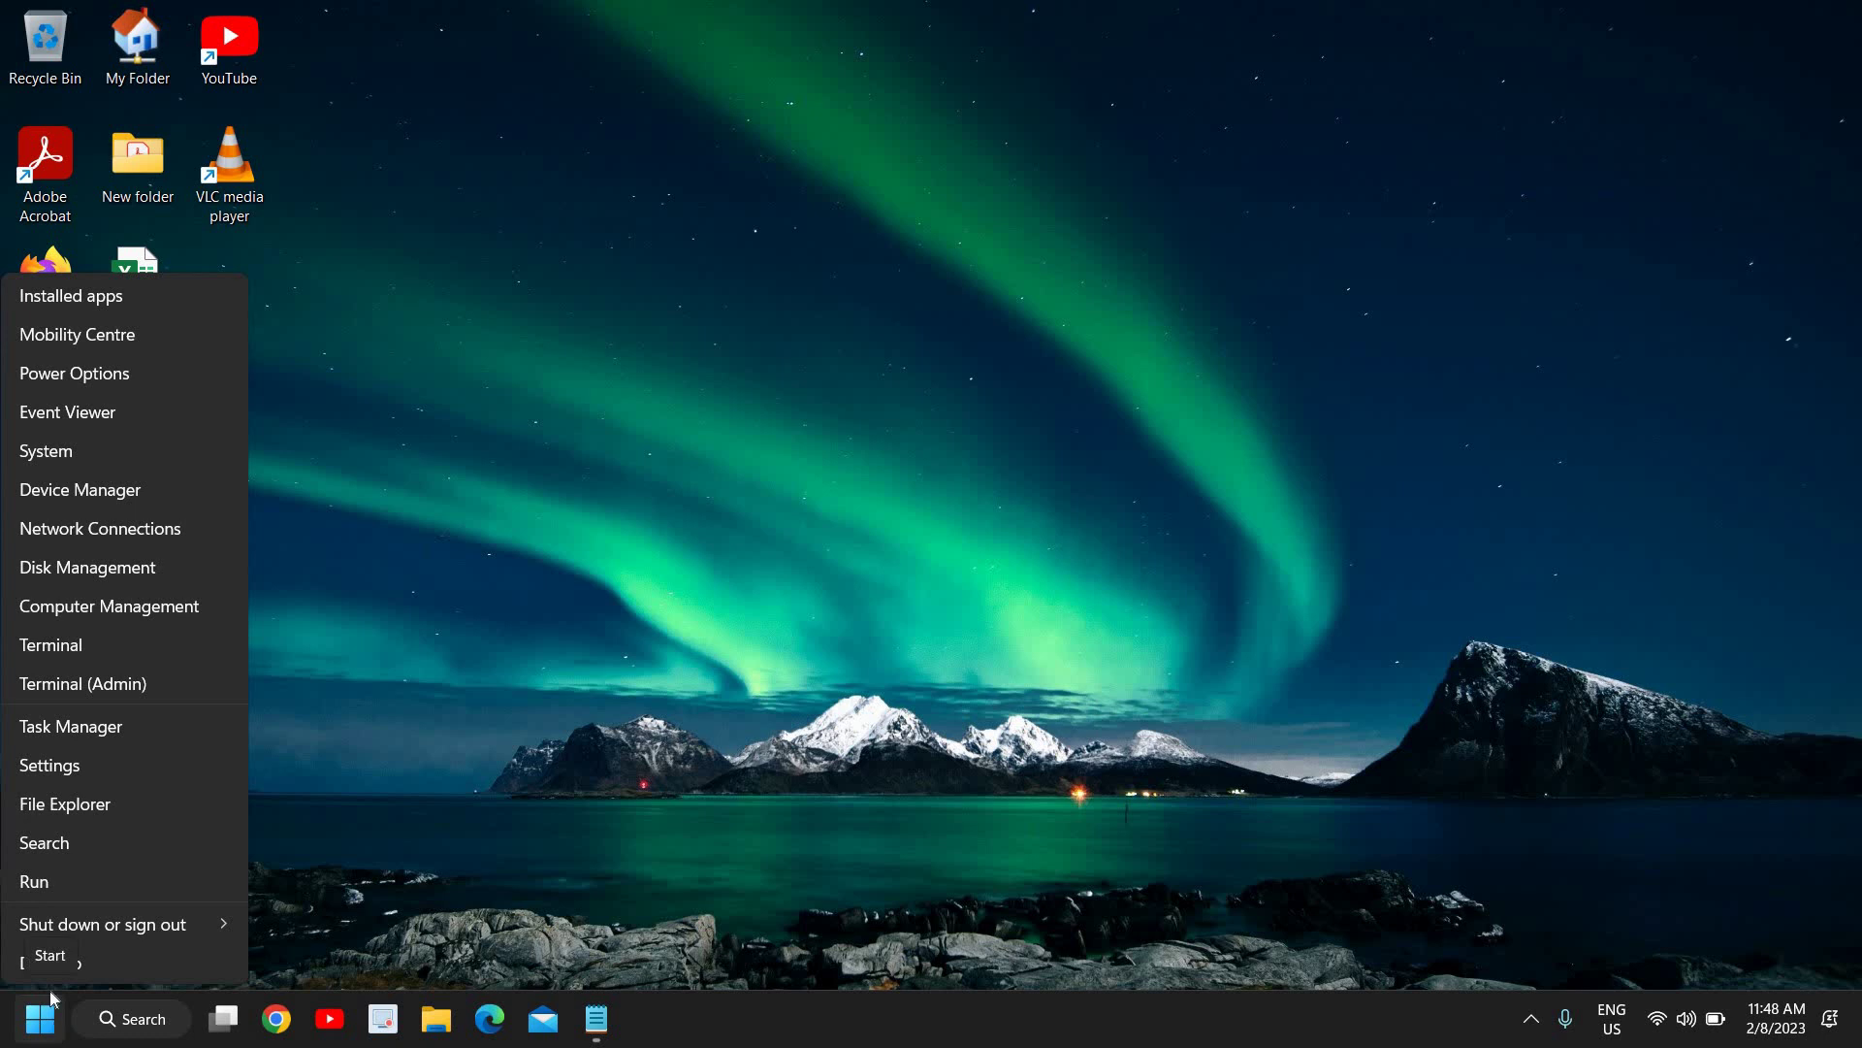
left_click(53, 770)
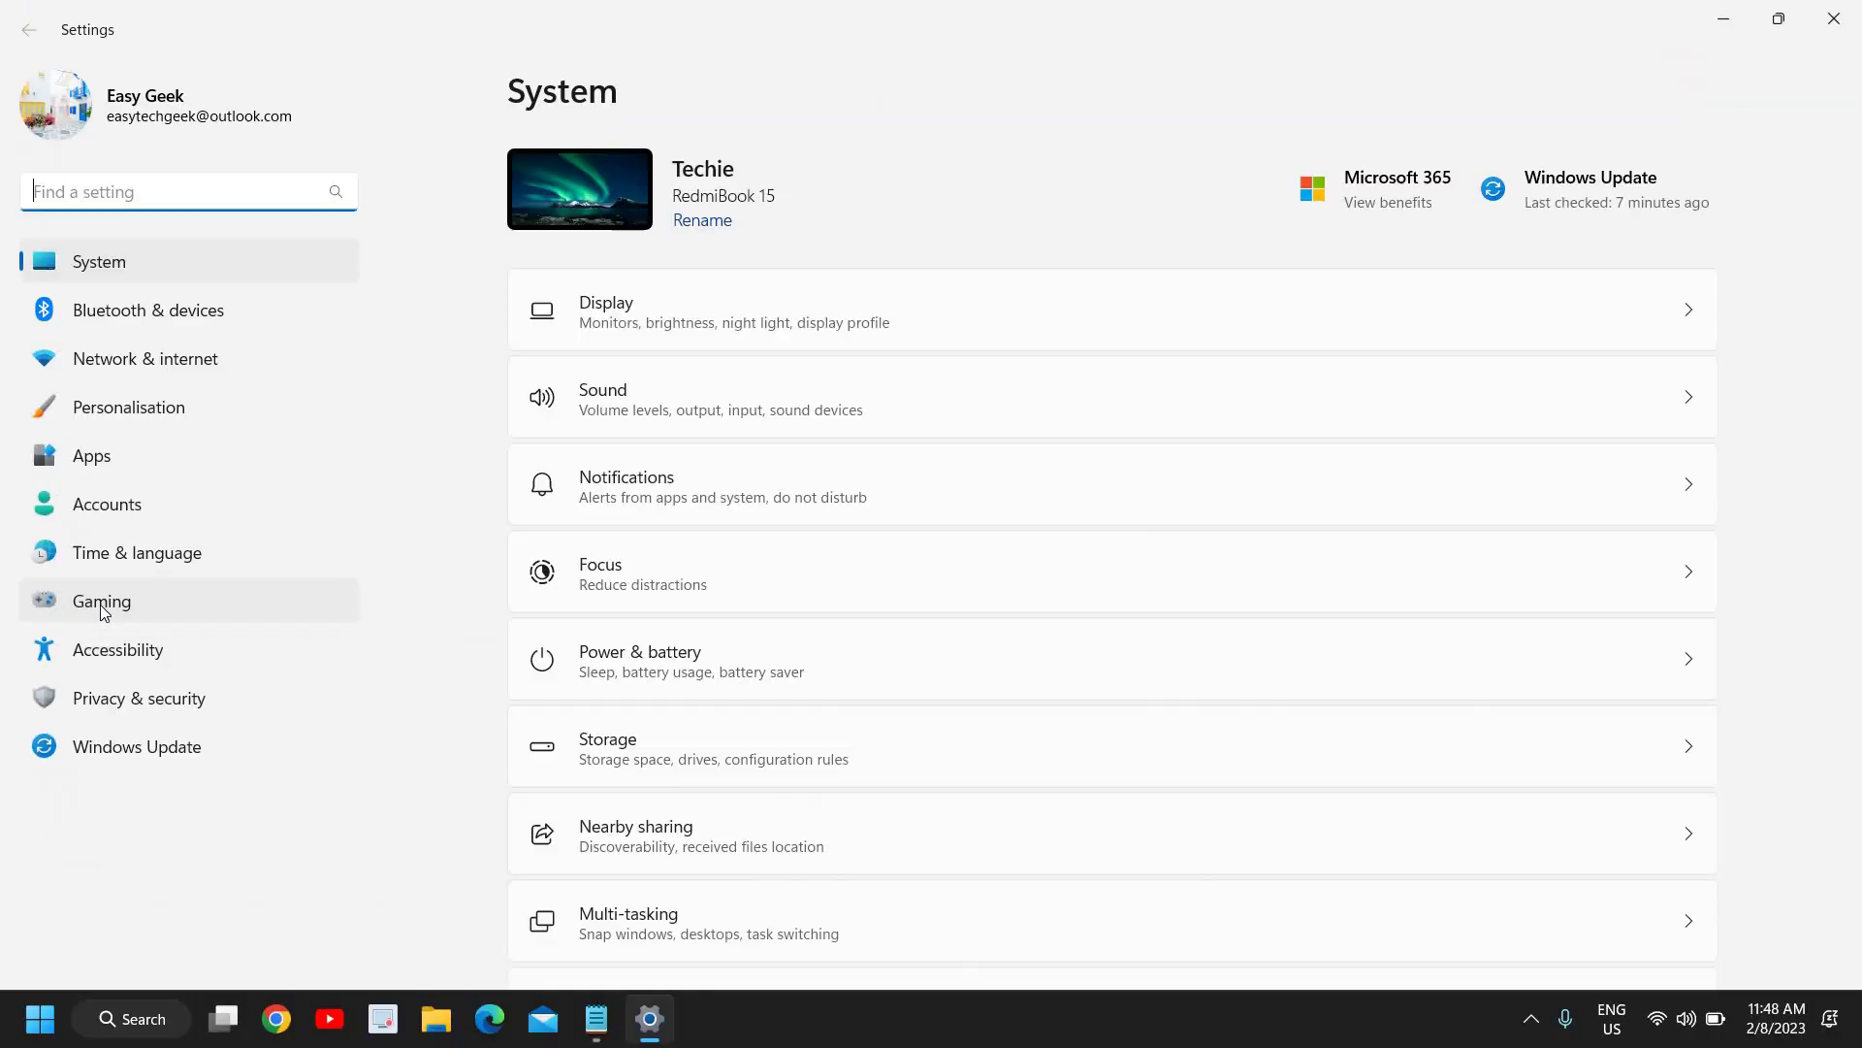
Step: Go to Gaming and open the Xbox Game Bar settings page
left_click(101, 603)
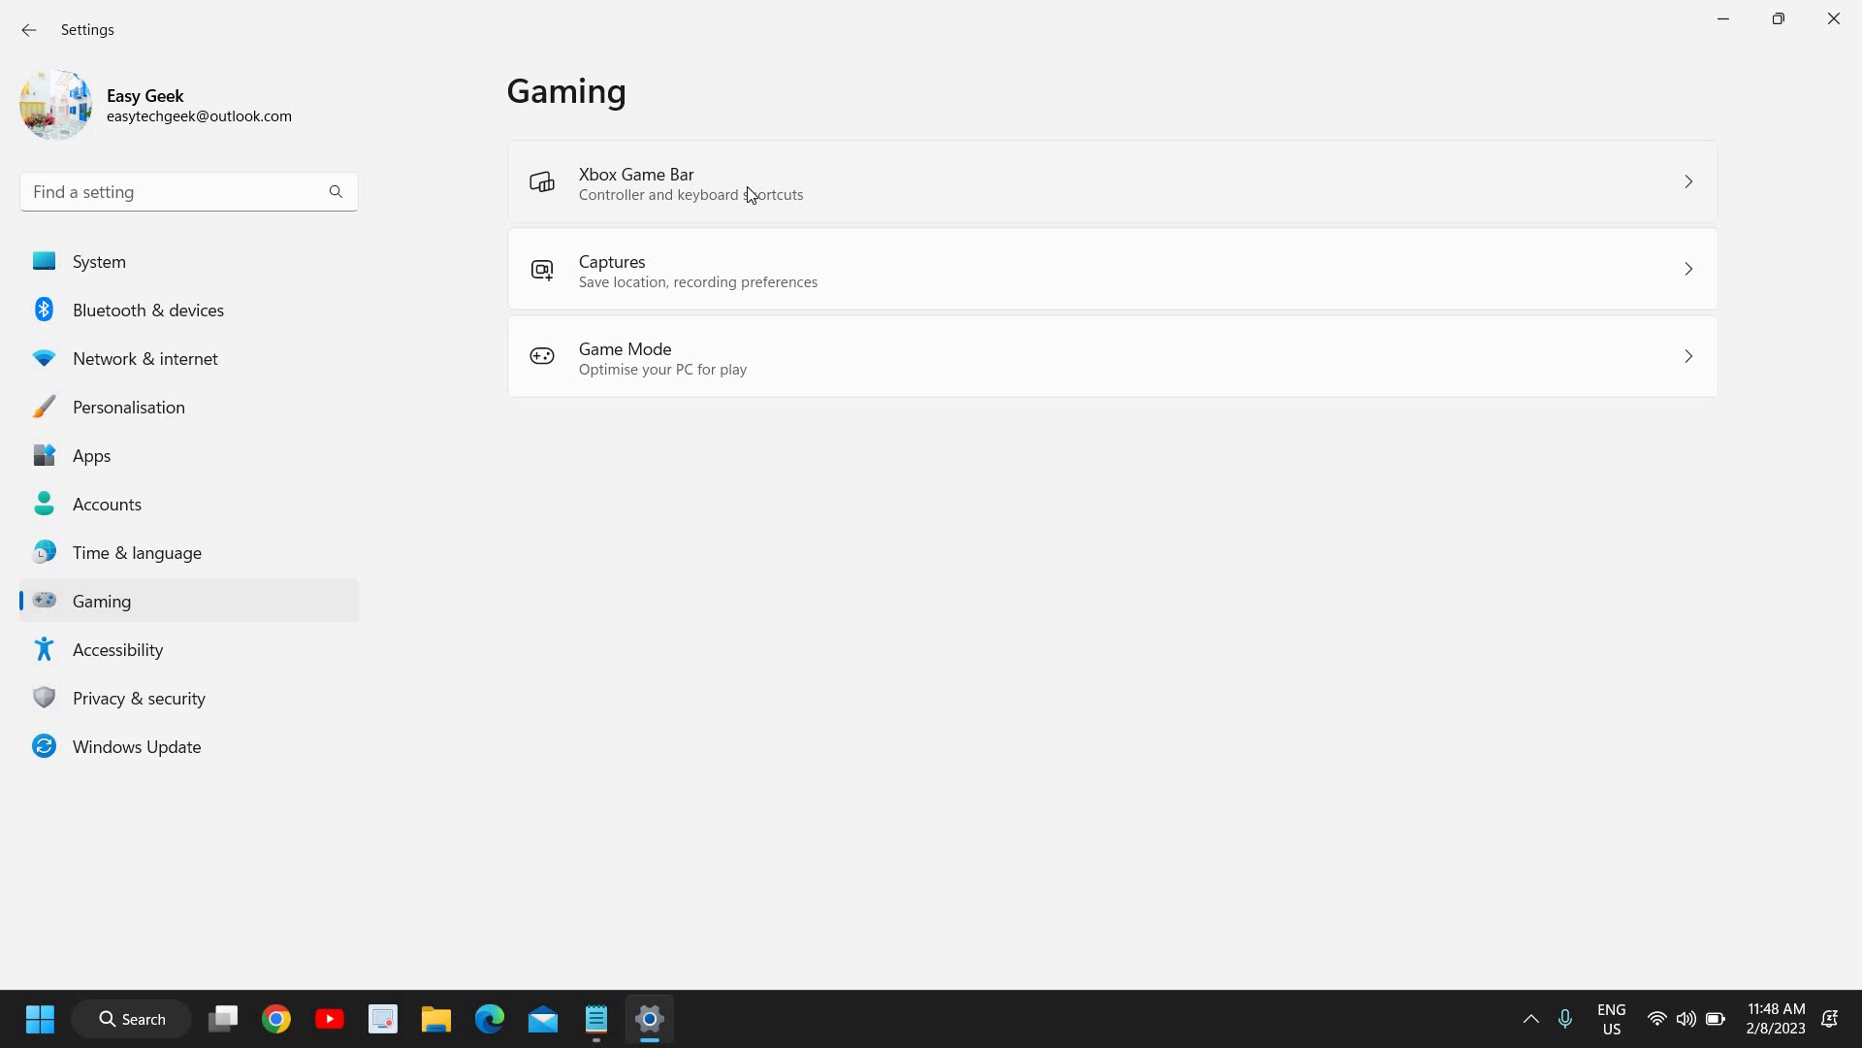
left_click(976, 195)
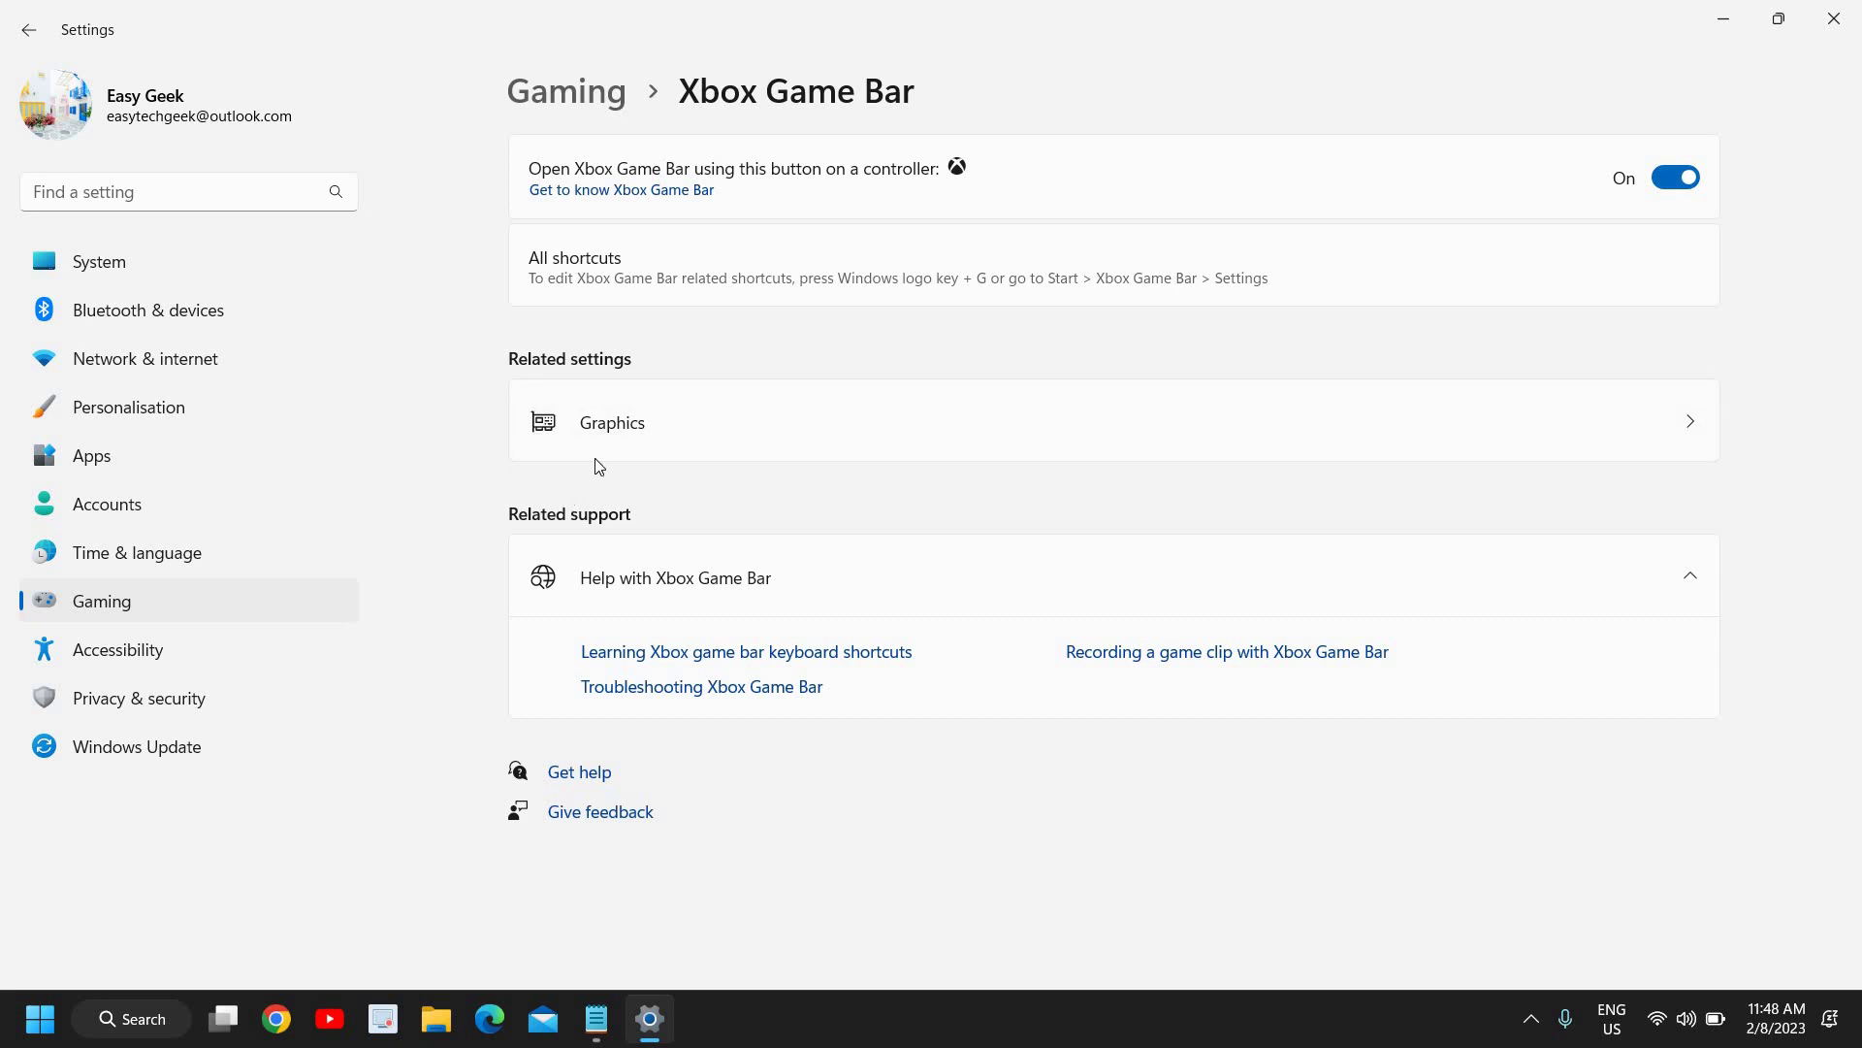
left_click(615, 440)
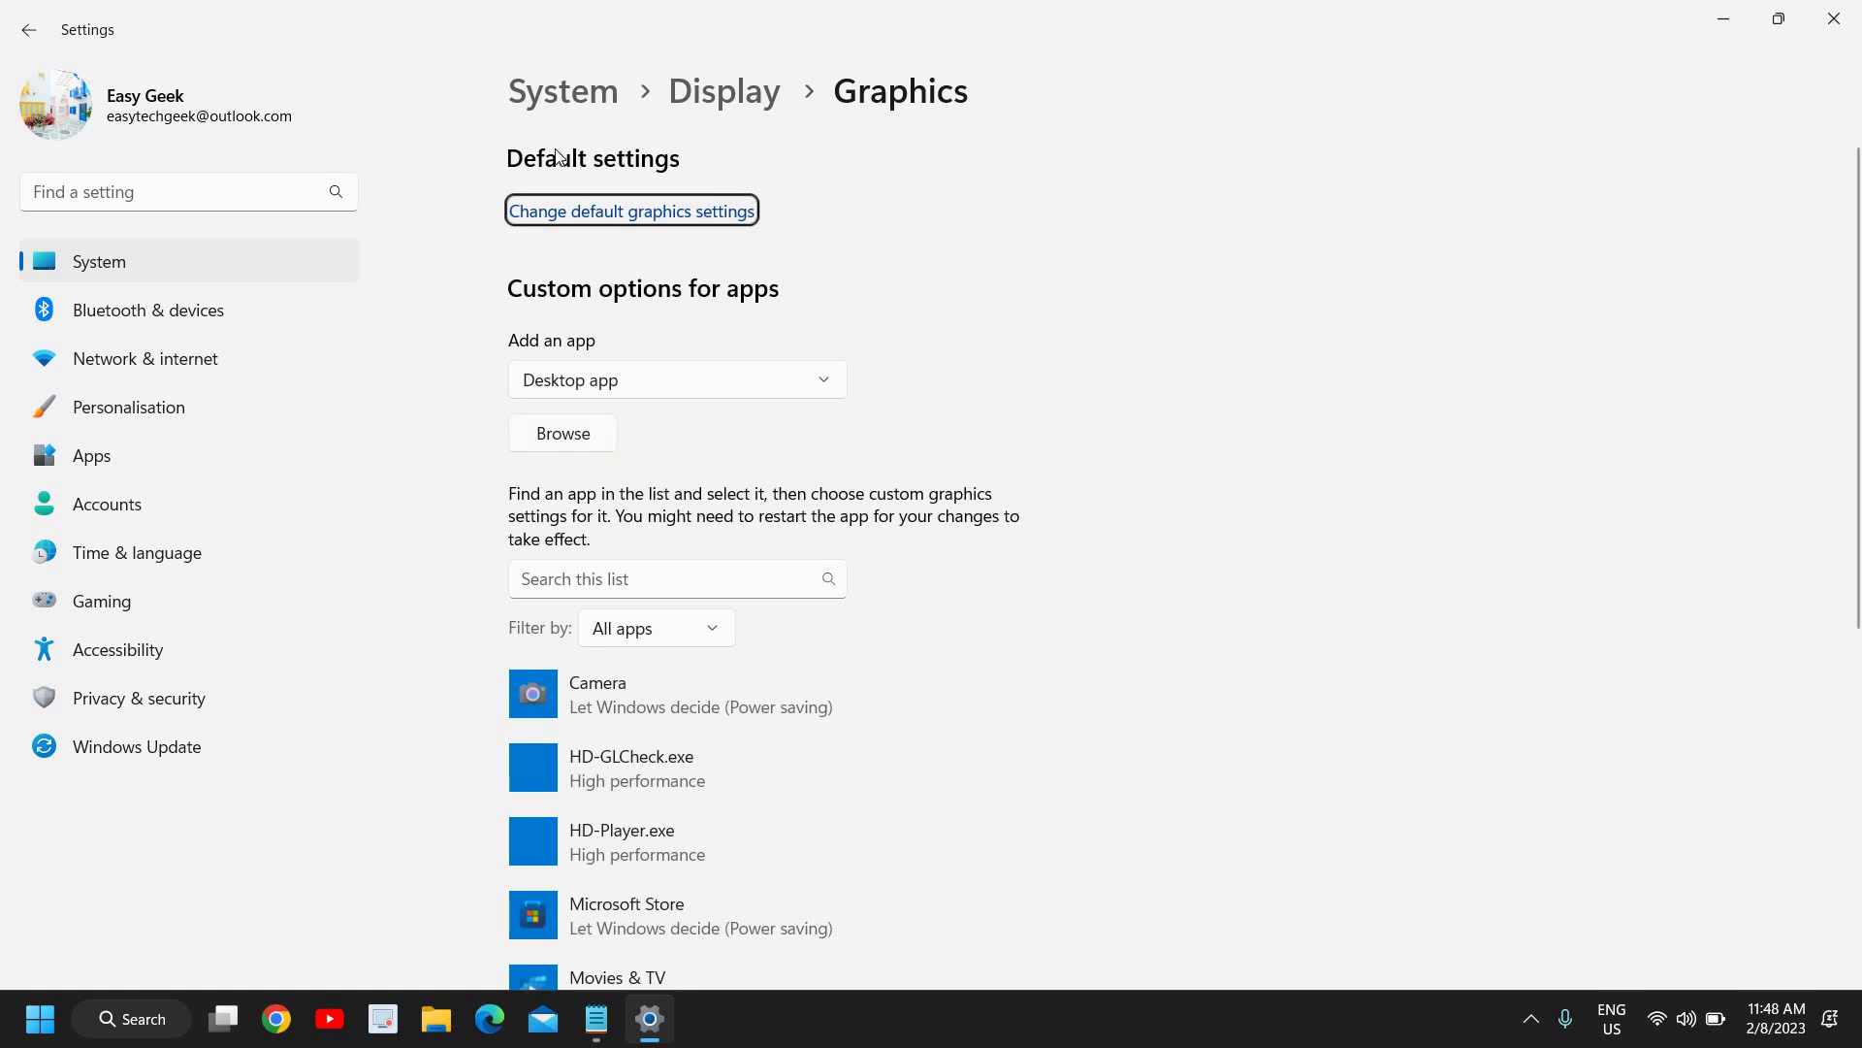
left_click(619, 216)
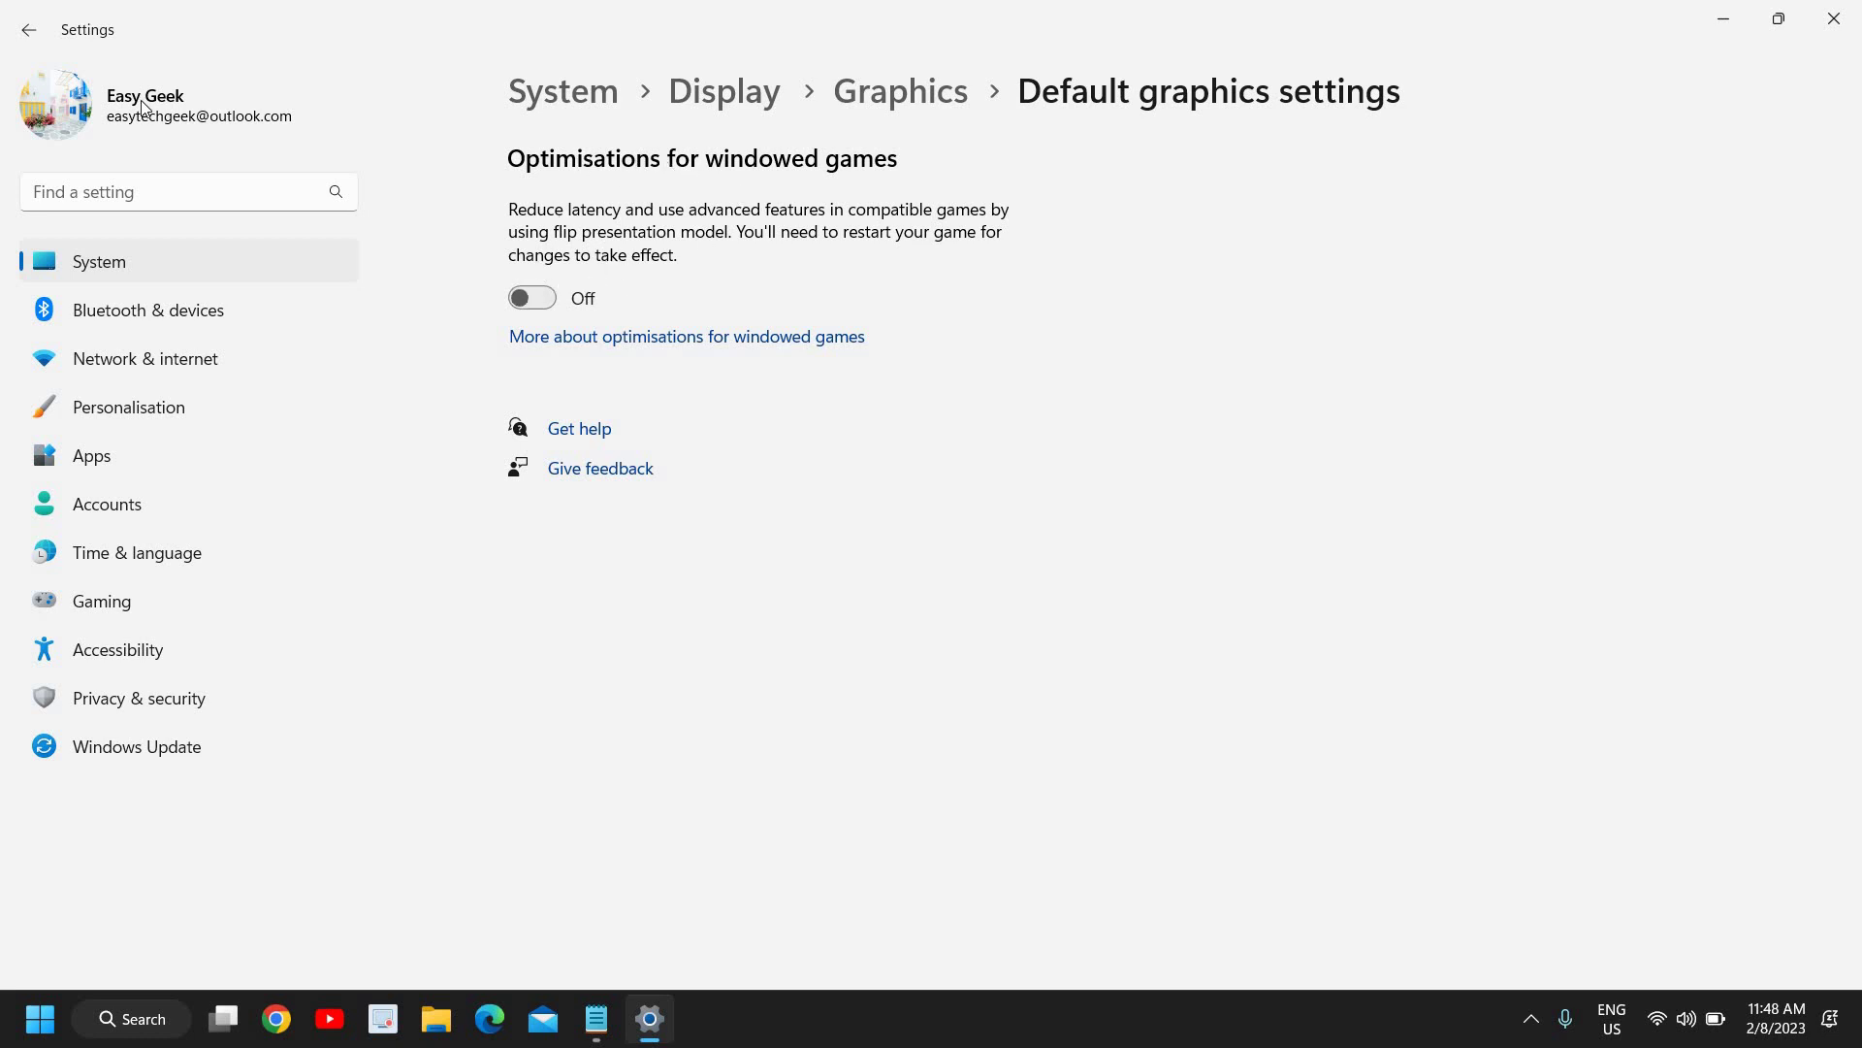
left_click(29, 30)
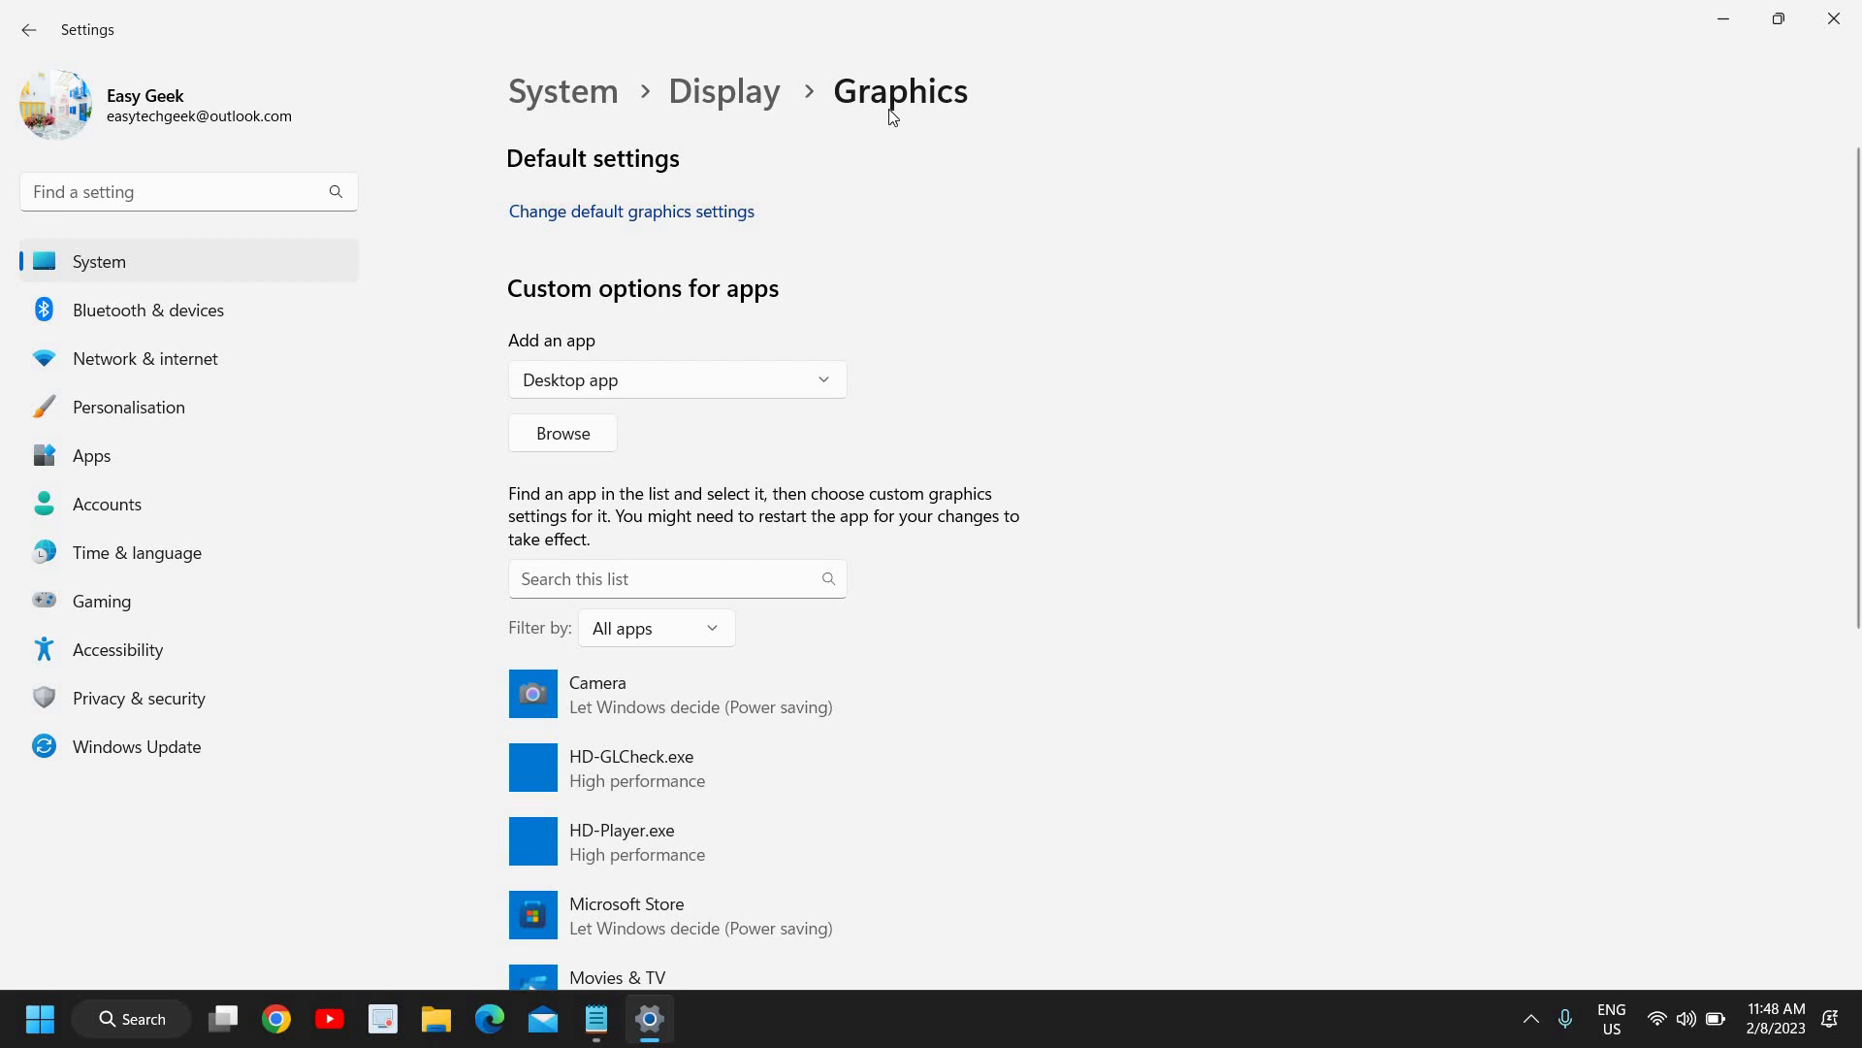
scroll(989, 404, "down", 3)
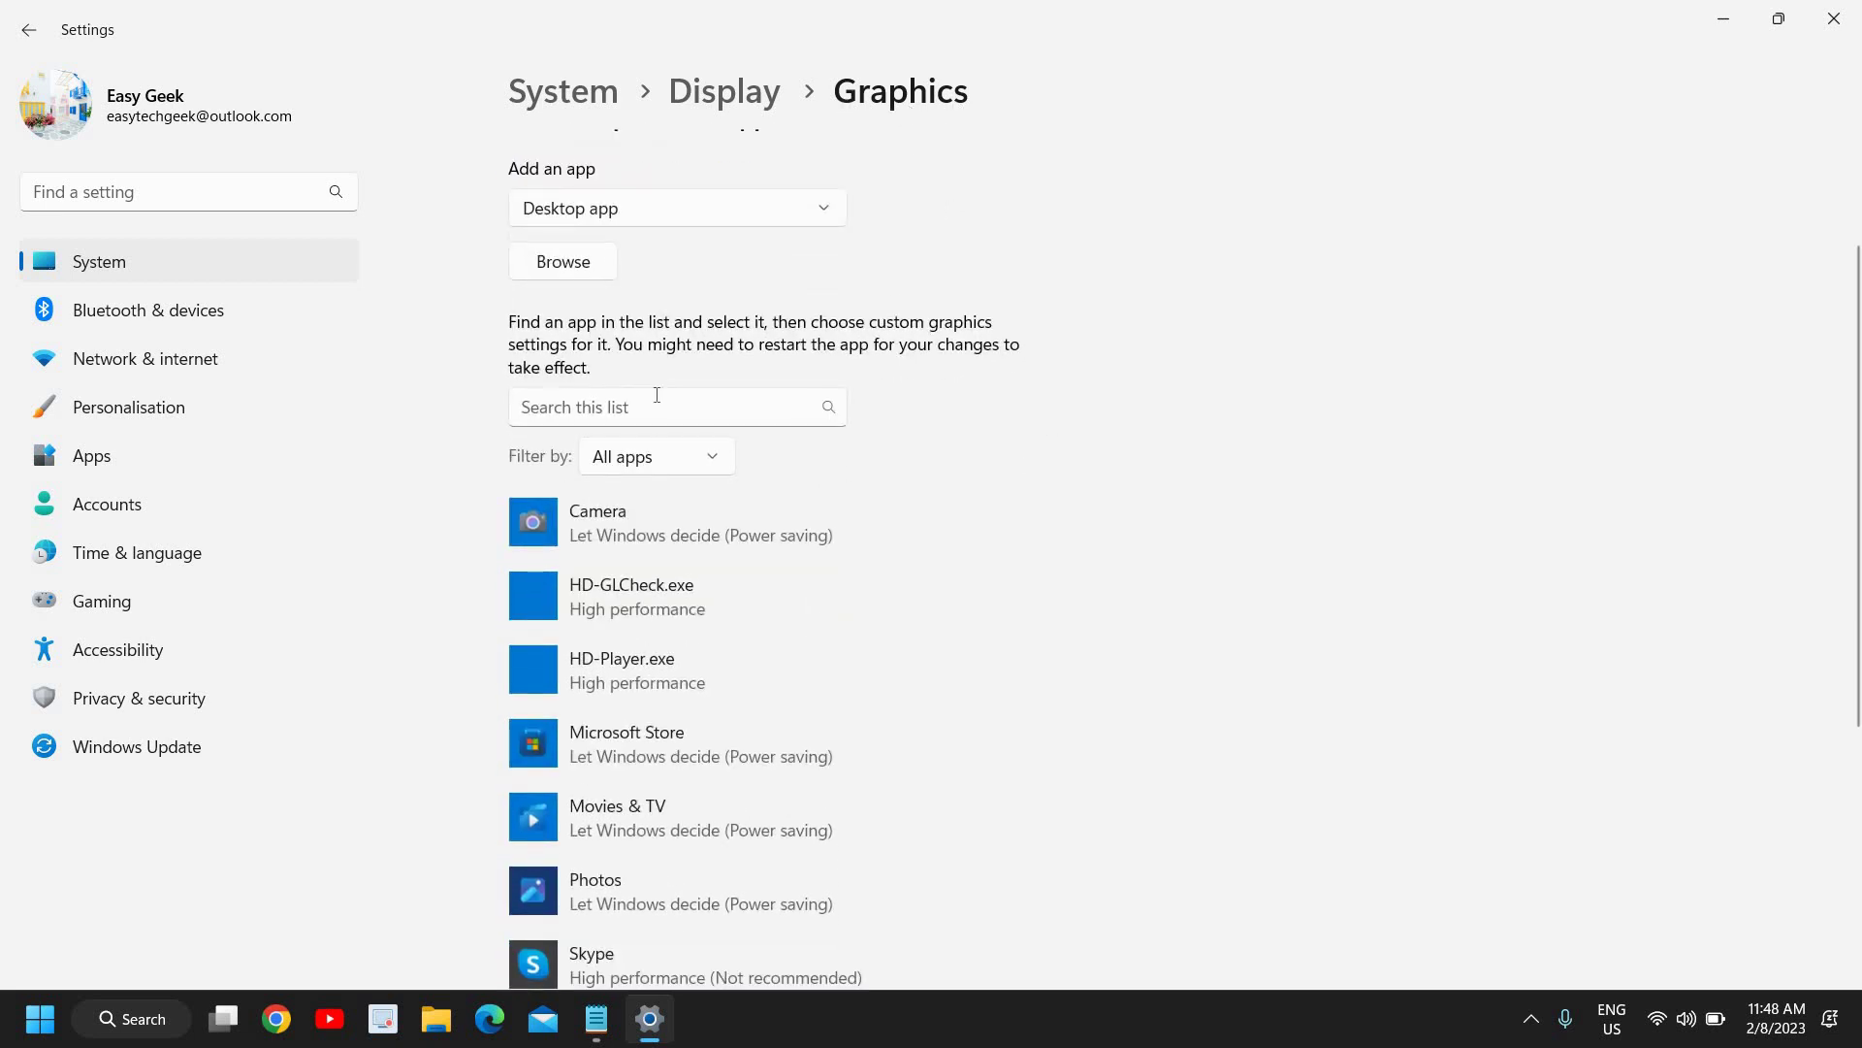
left_click(628, 408)
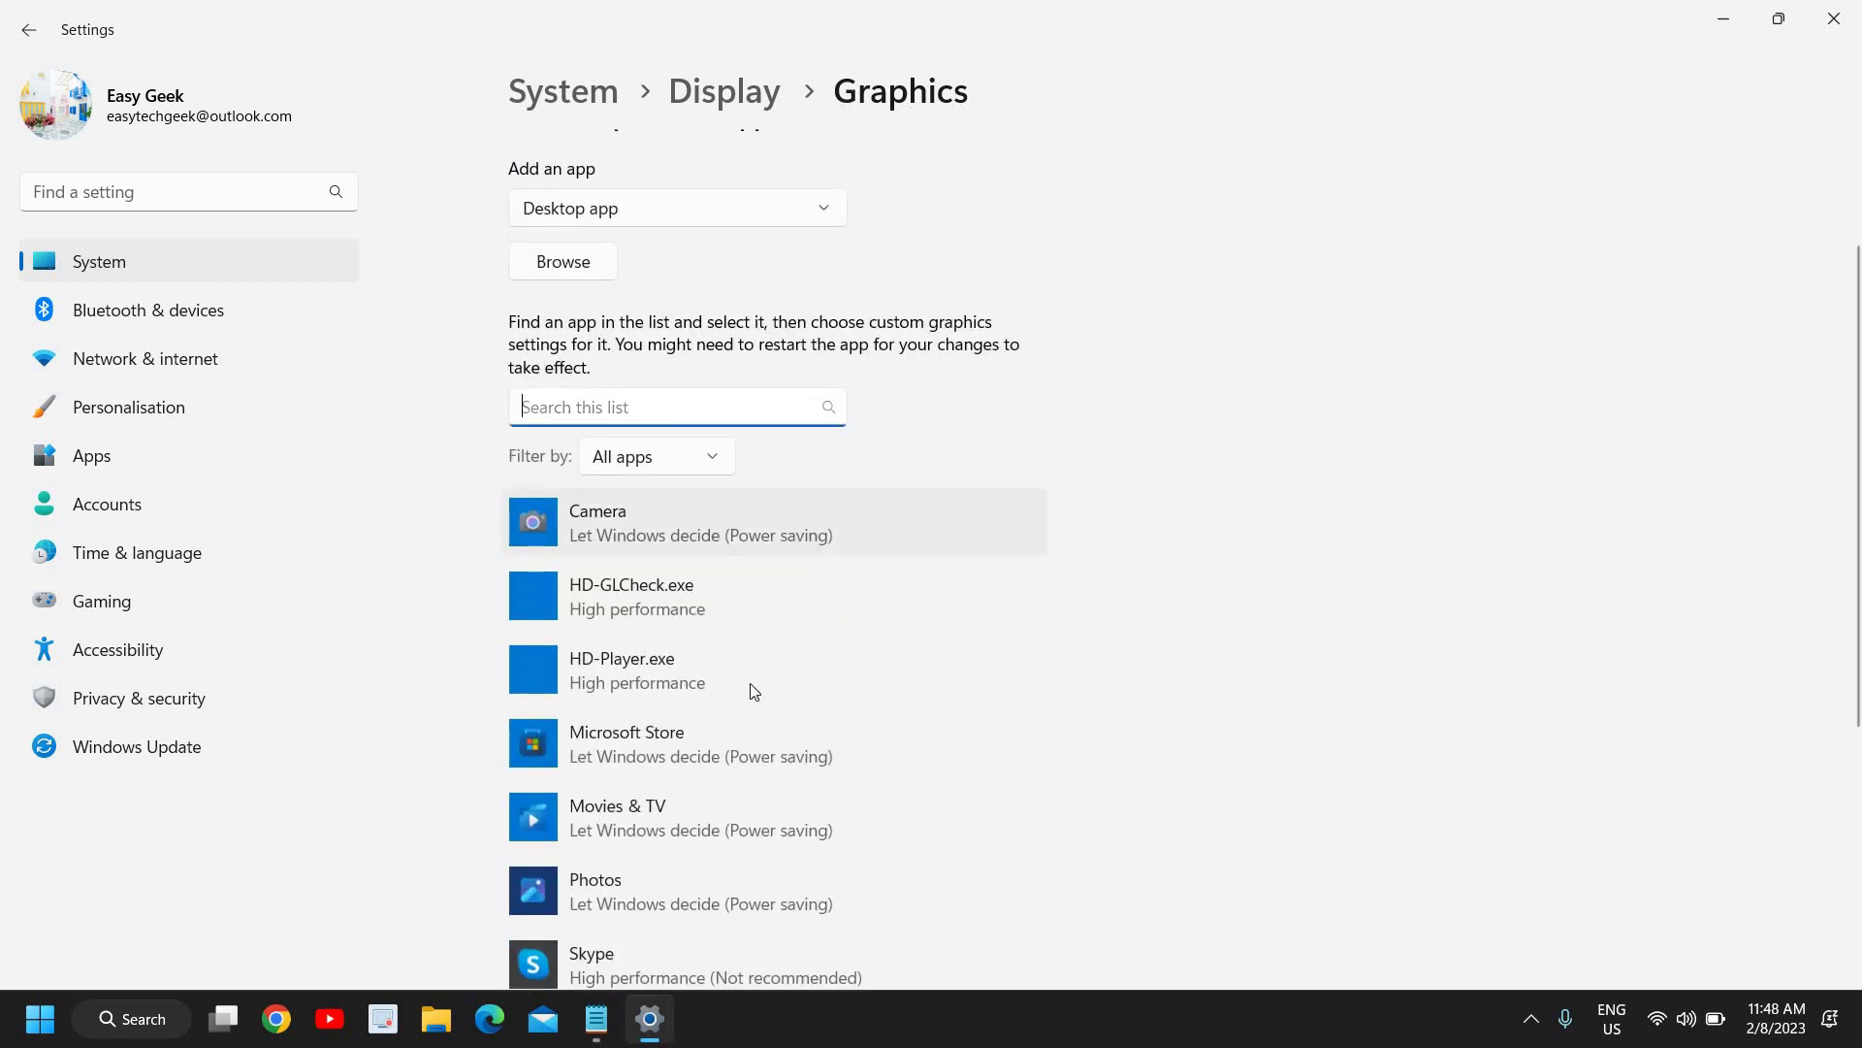
scroll(881, 934, "down", 5)
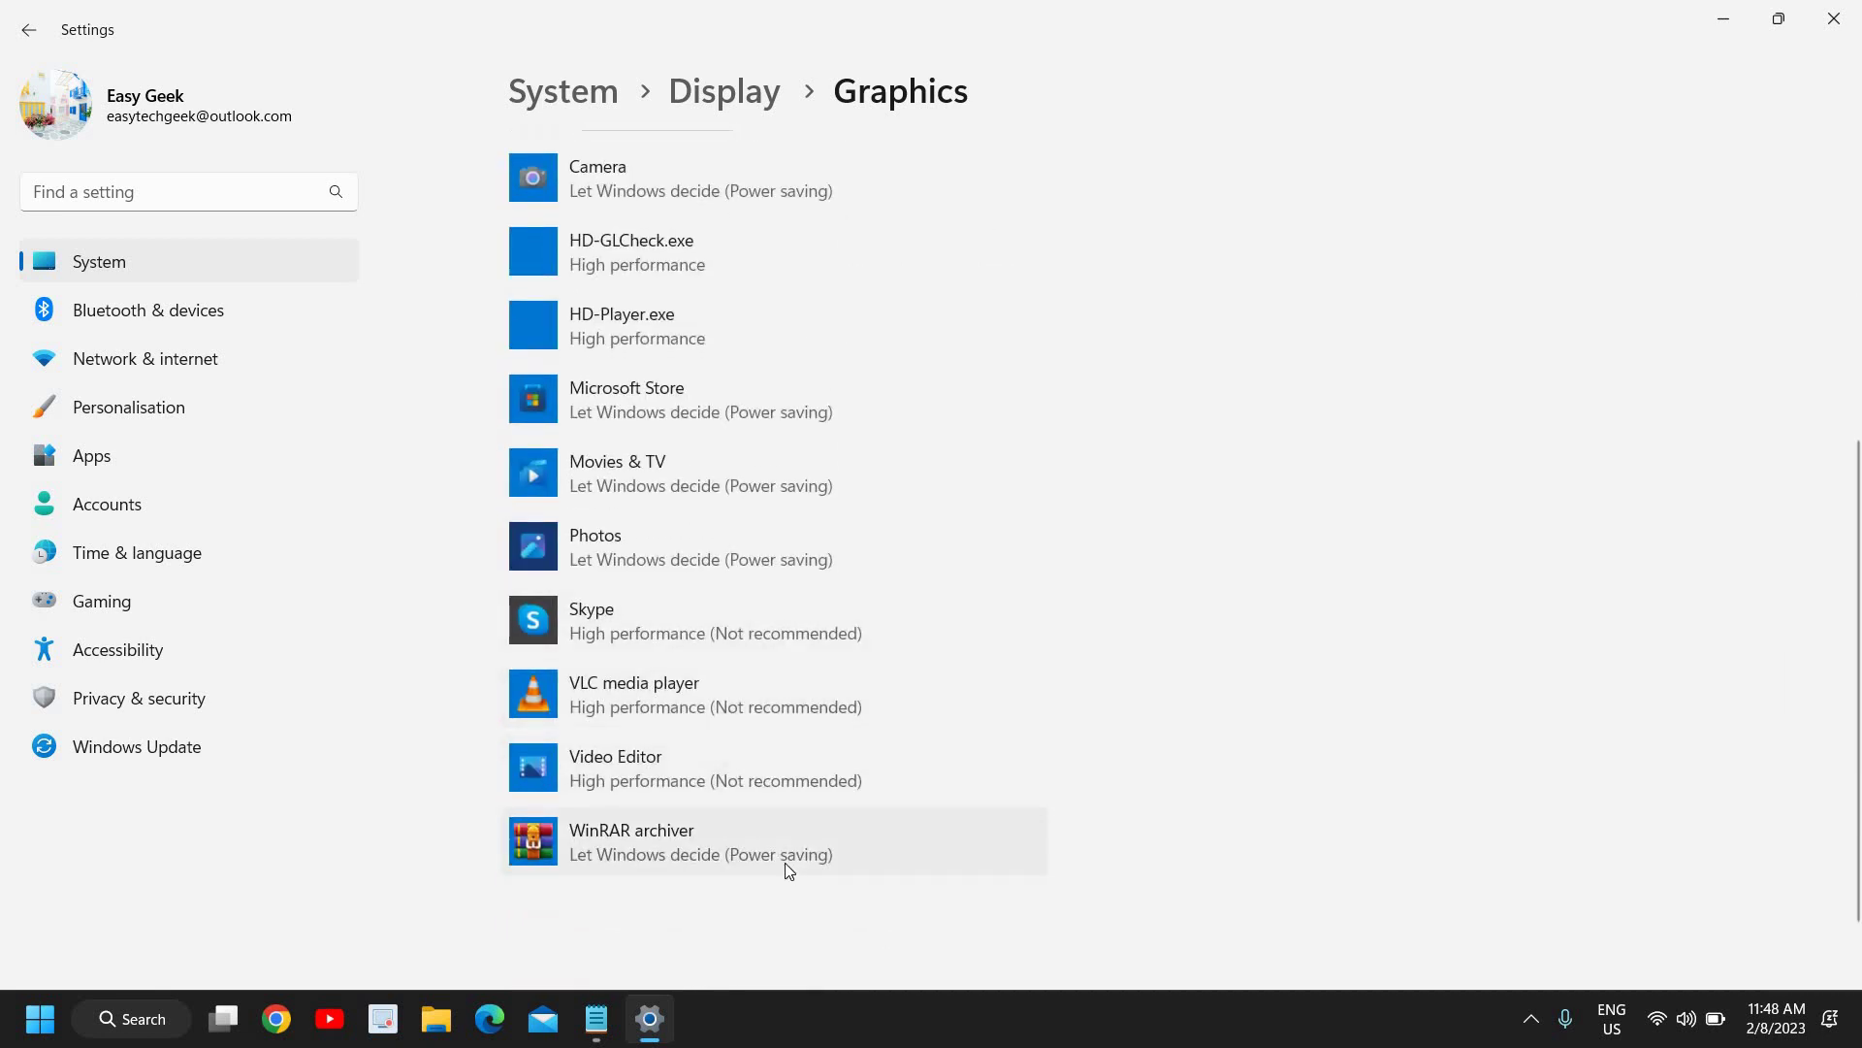
scroll(773, 838, "up", 5)
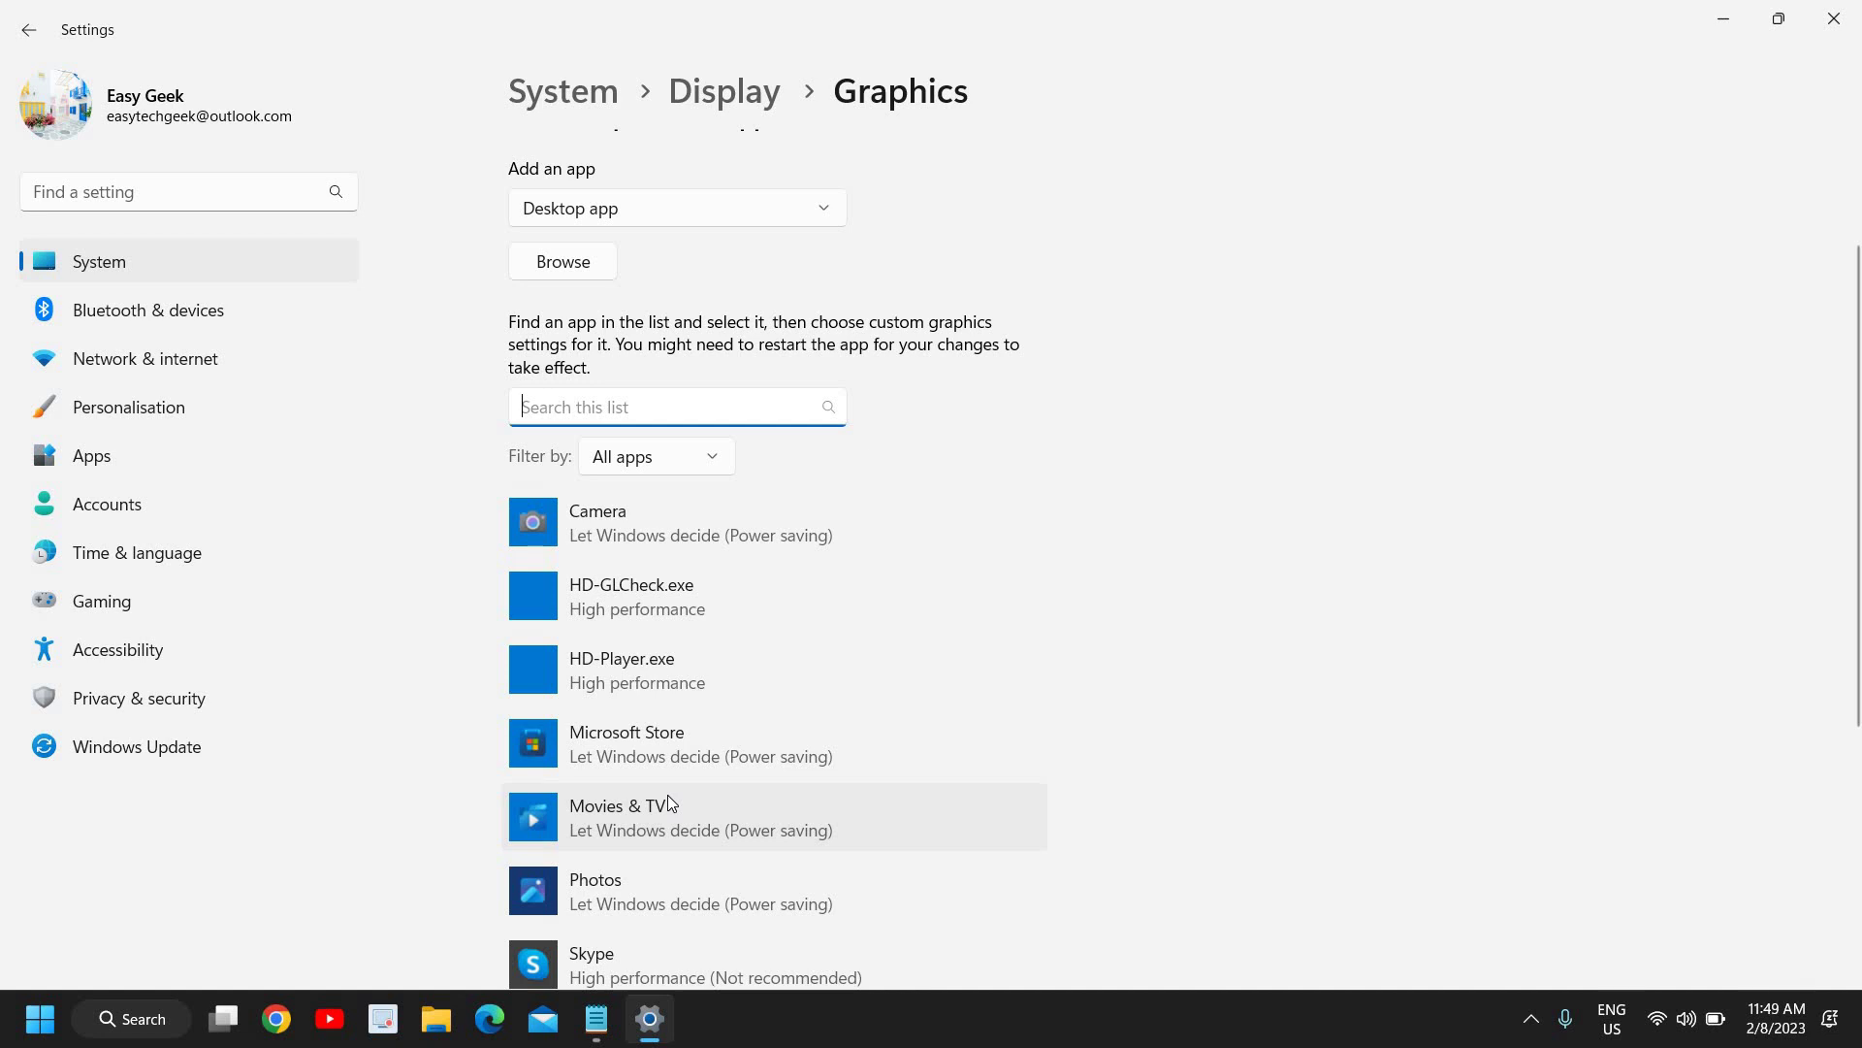
Step: Check that HD-Player.exe's graphics preference is High performance, leaving it unchanged
left_click(619, 685)
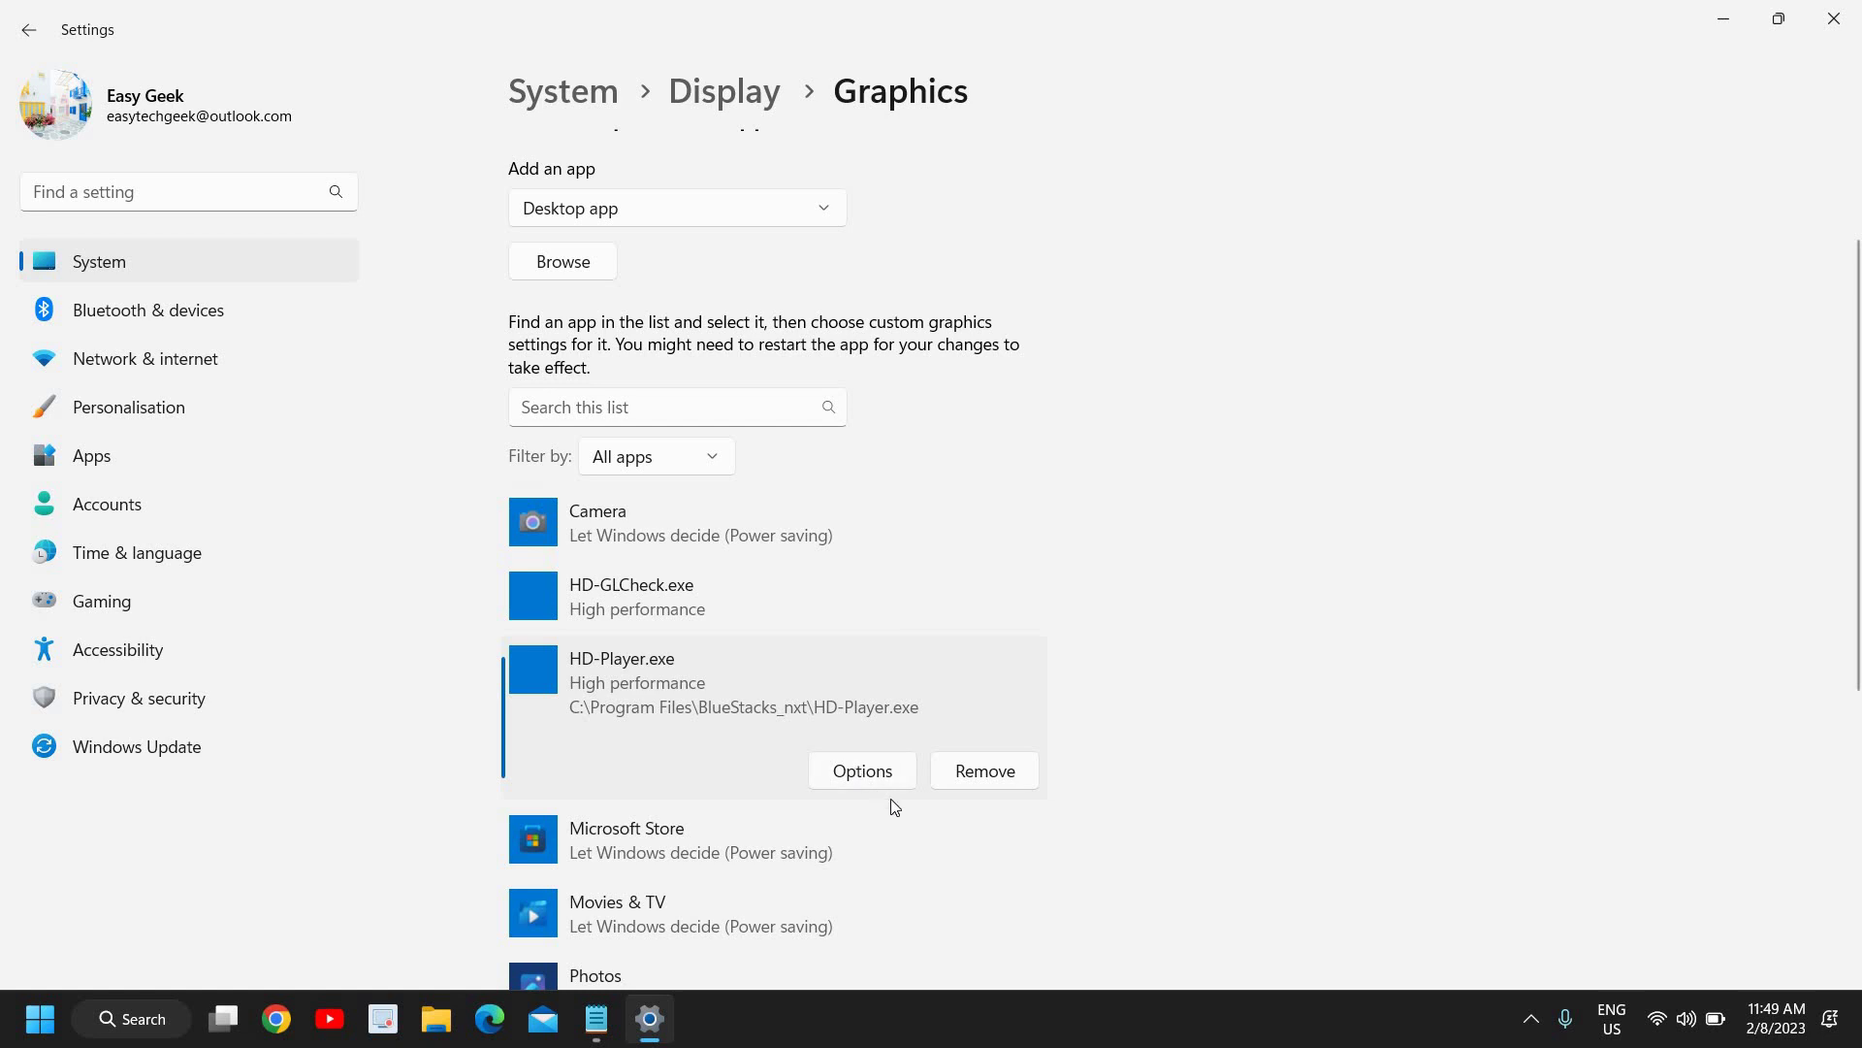
left_click(886, 772)
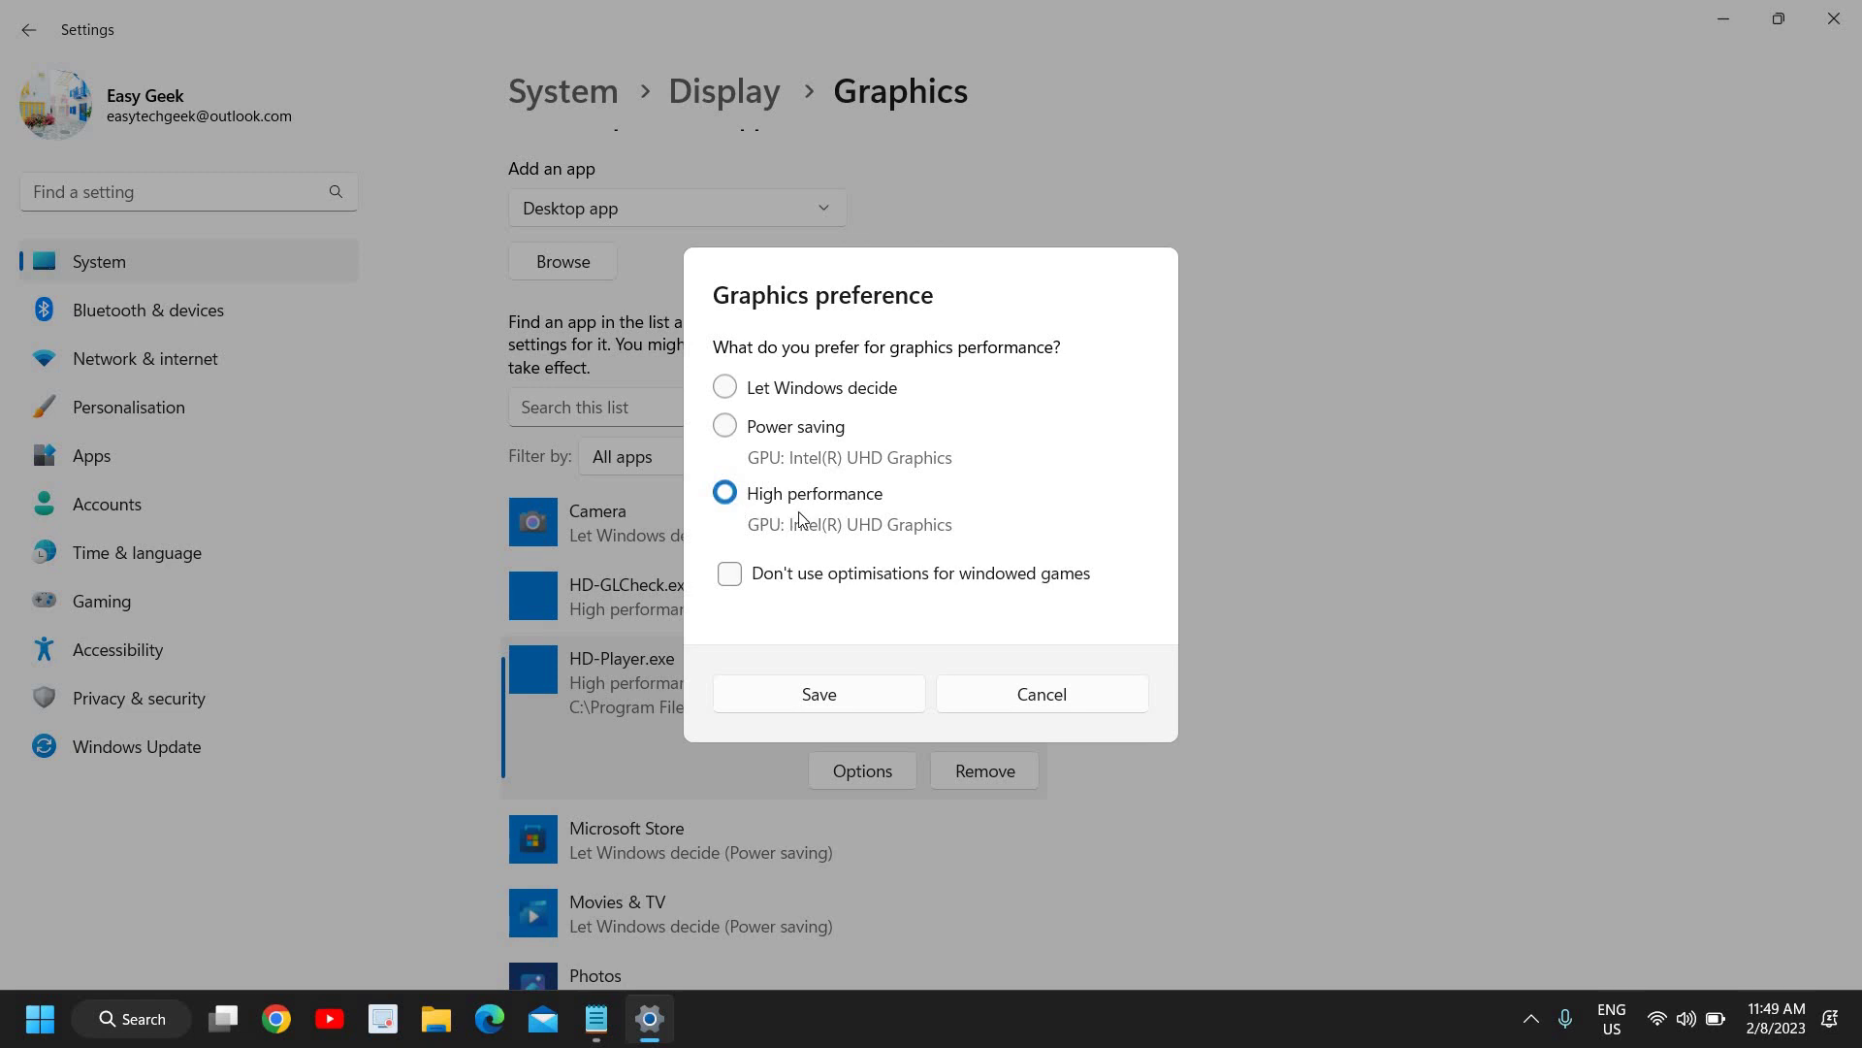
left_click(1057, 705)
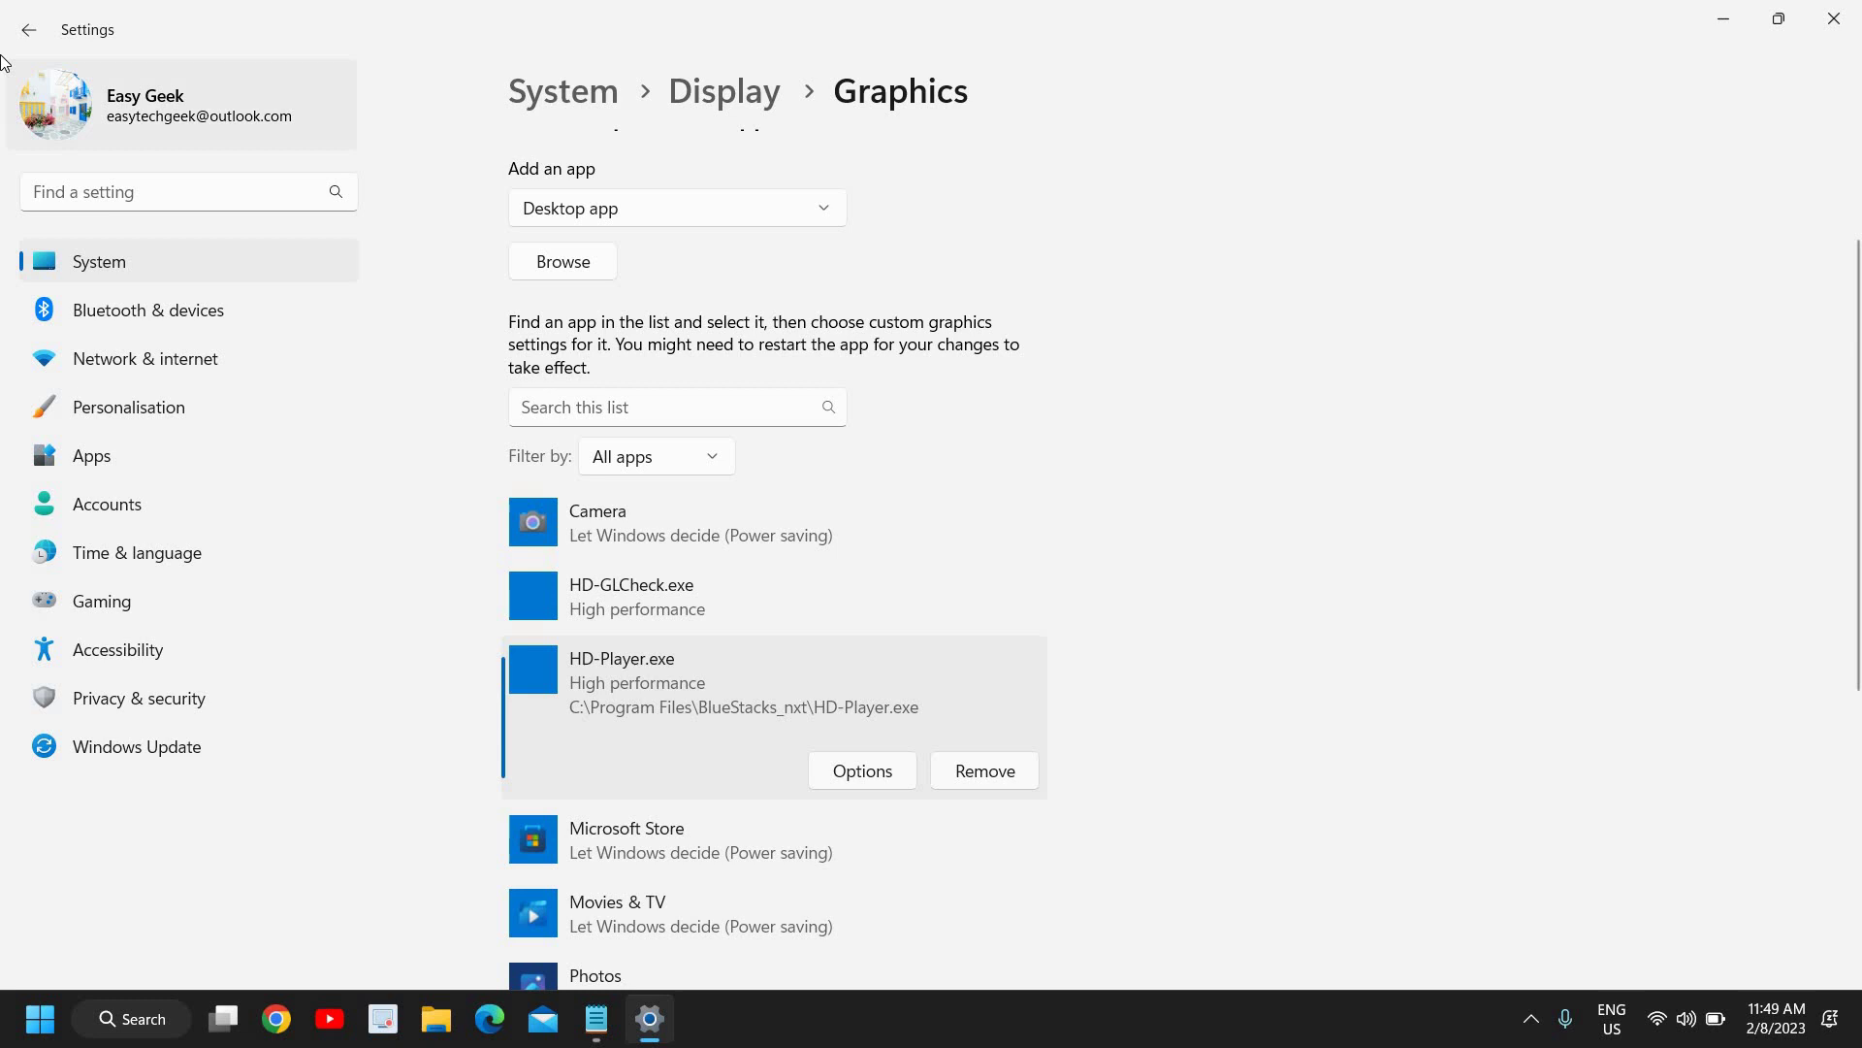
Step: Confirm Game Mode is On under Gaming, then close Settings
left_click(24, 30)
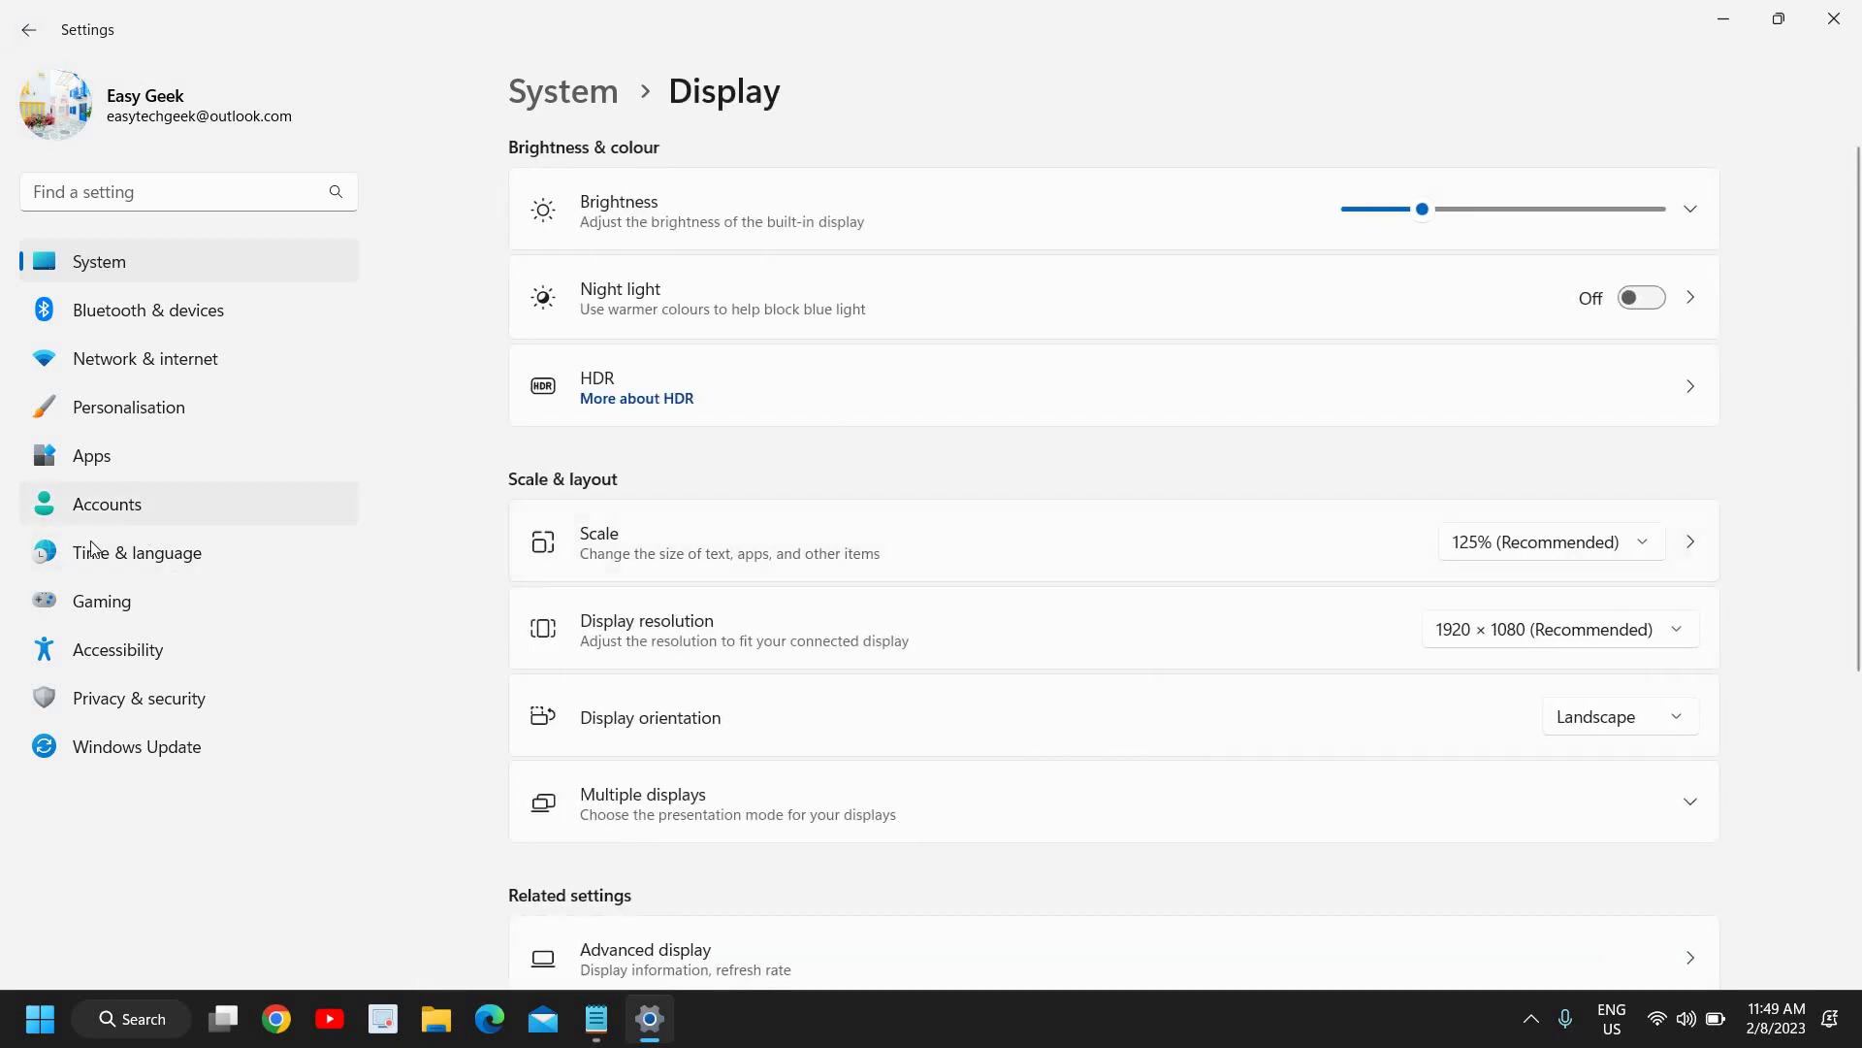
left_click(101, 613)
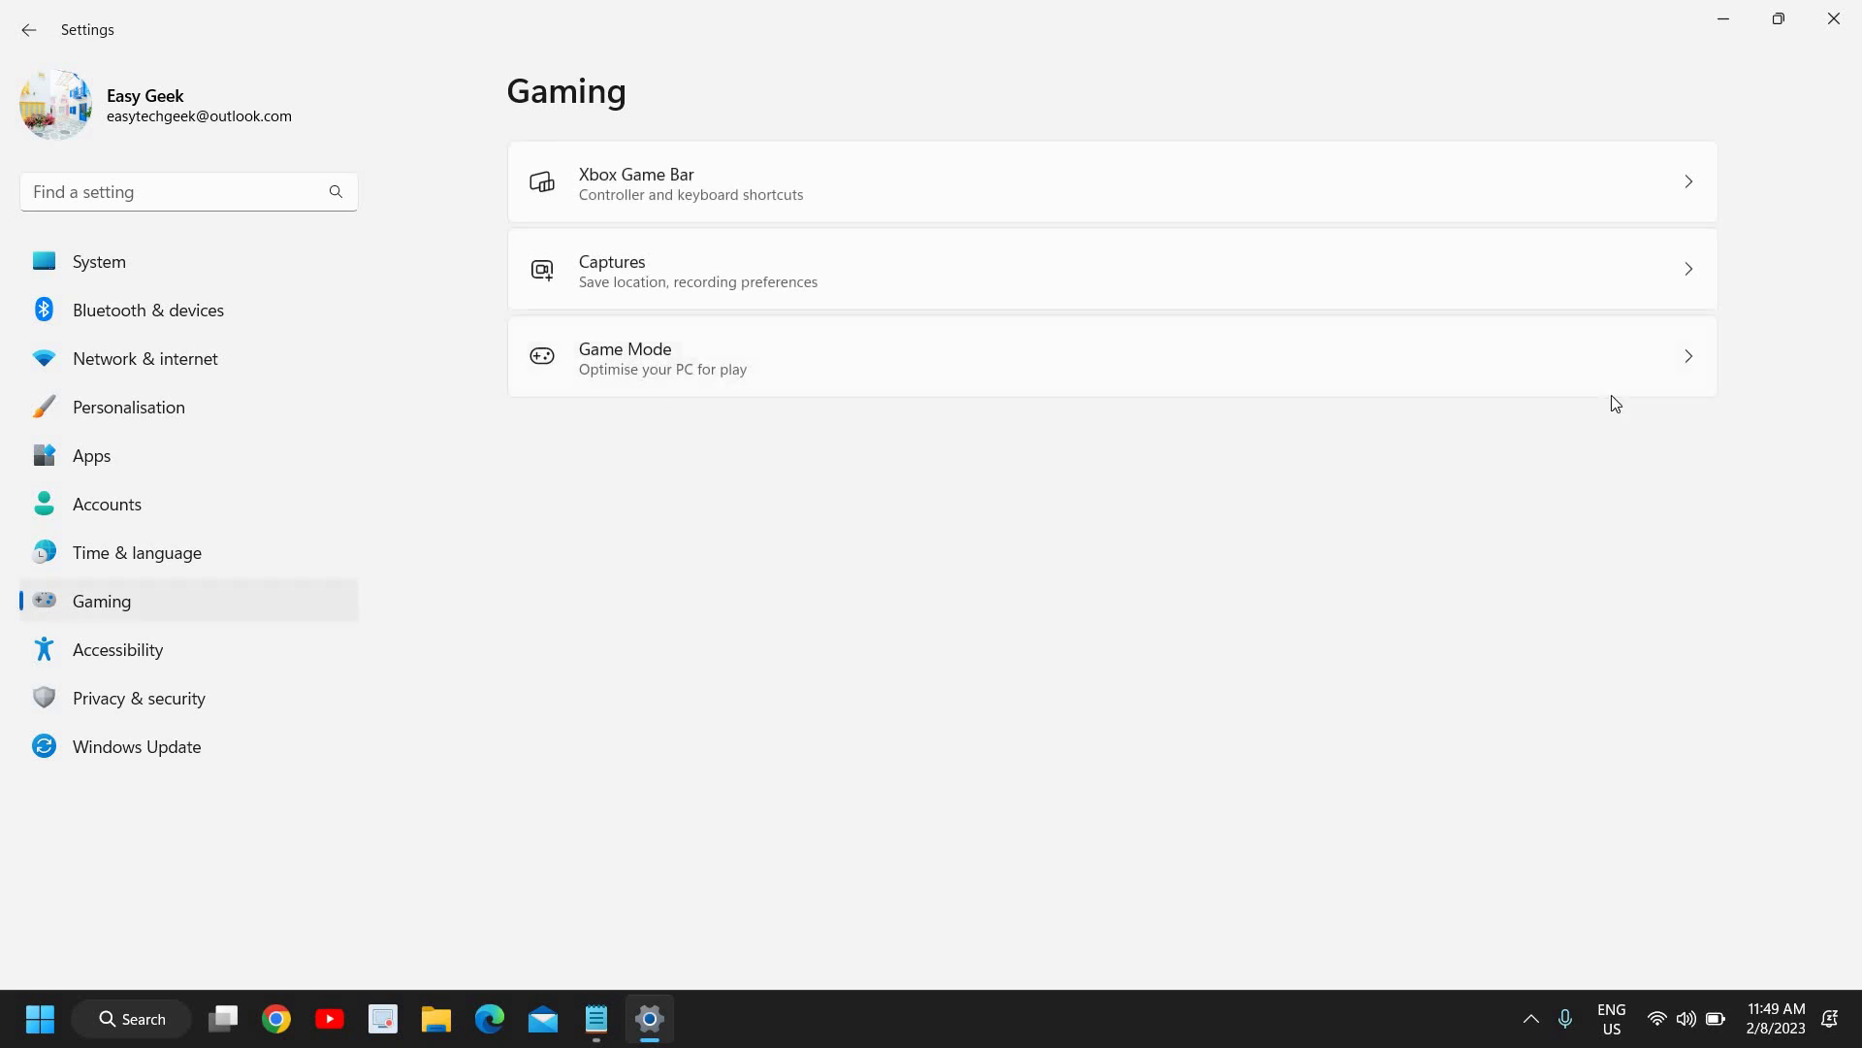
left_click(1238, 382)
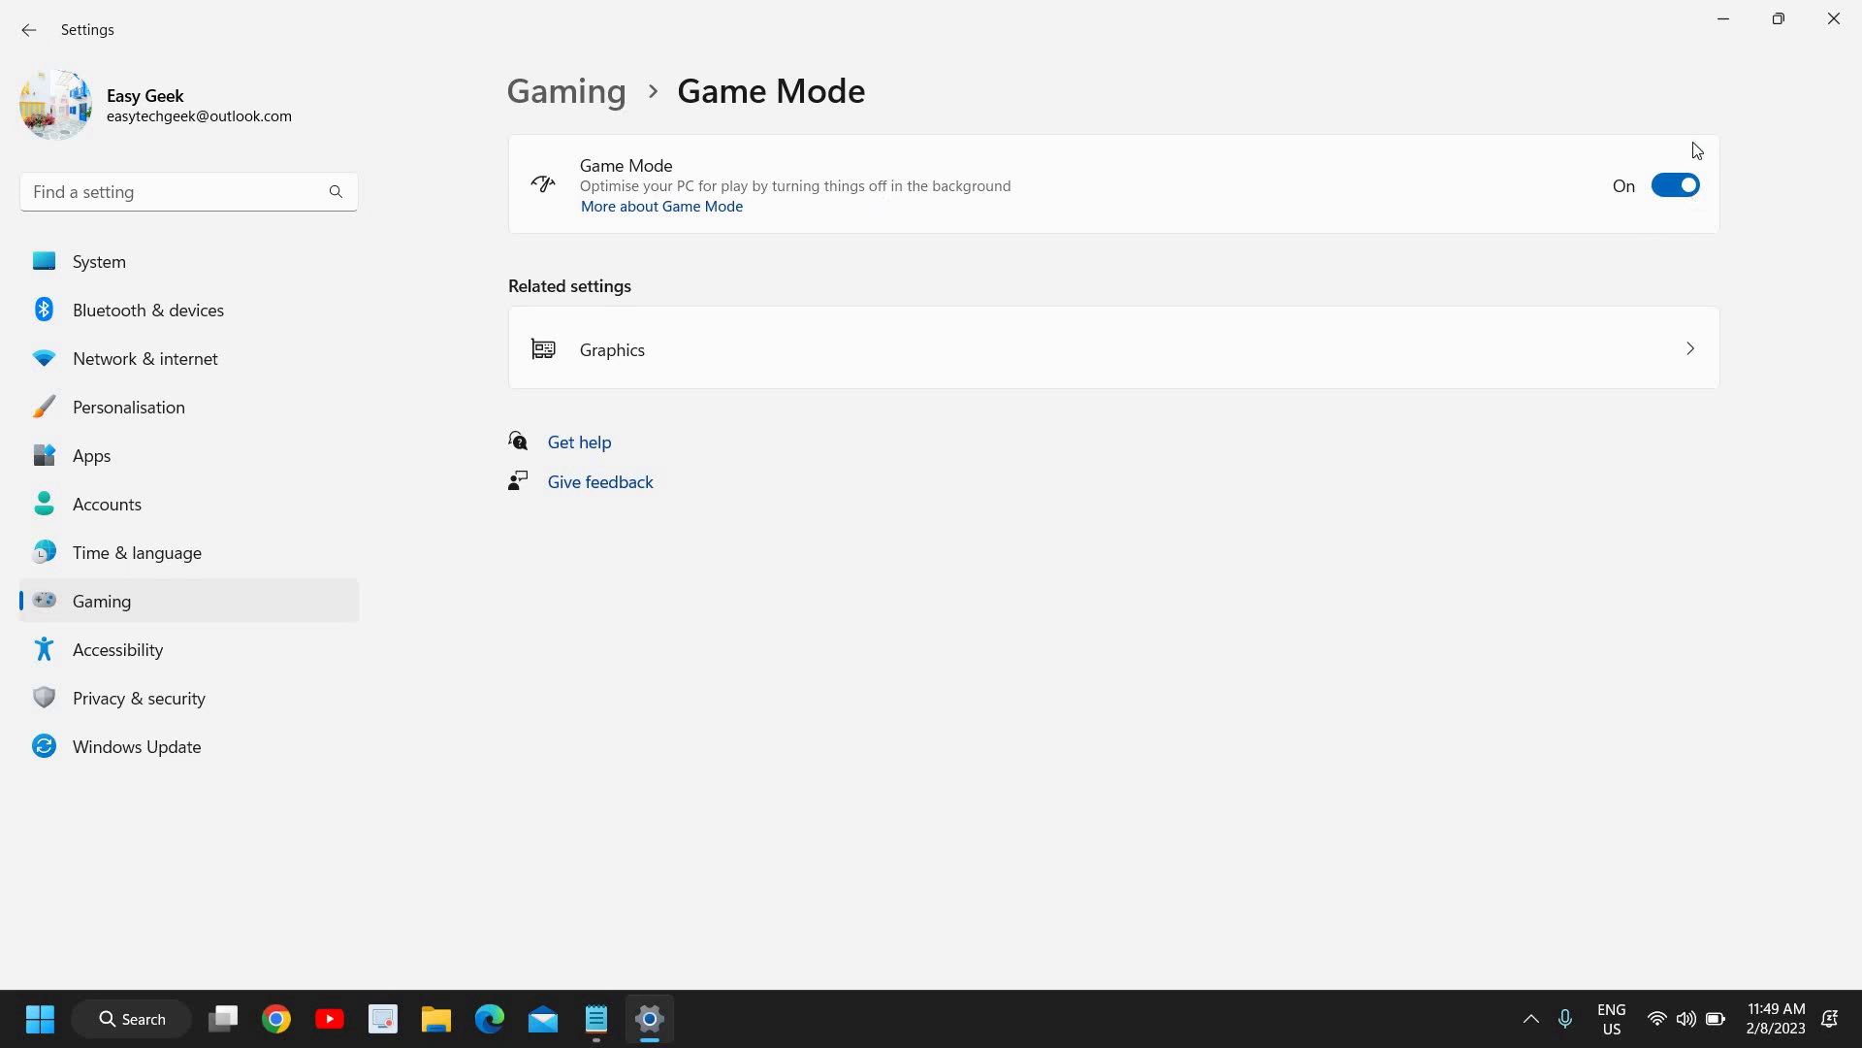
left_click(1832, 20)
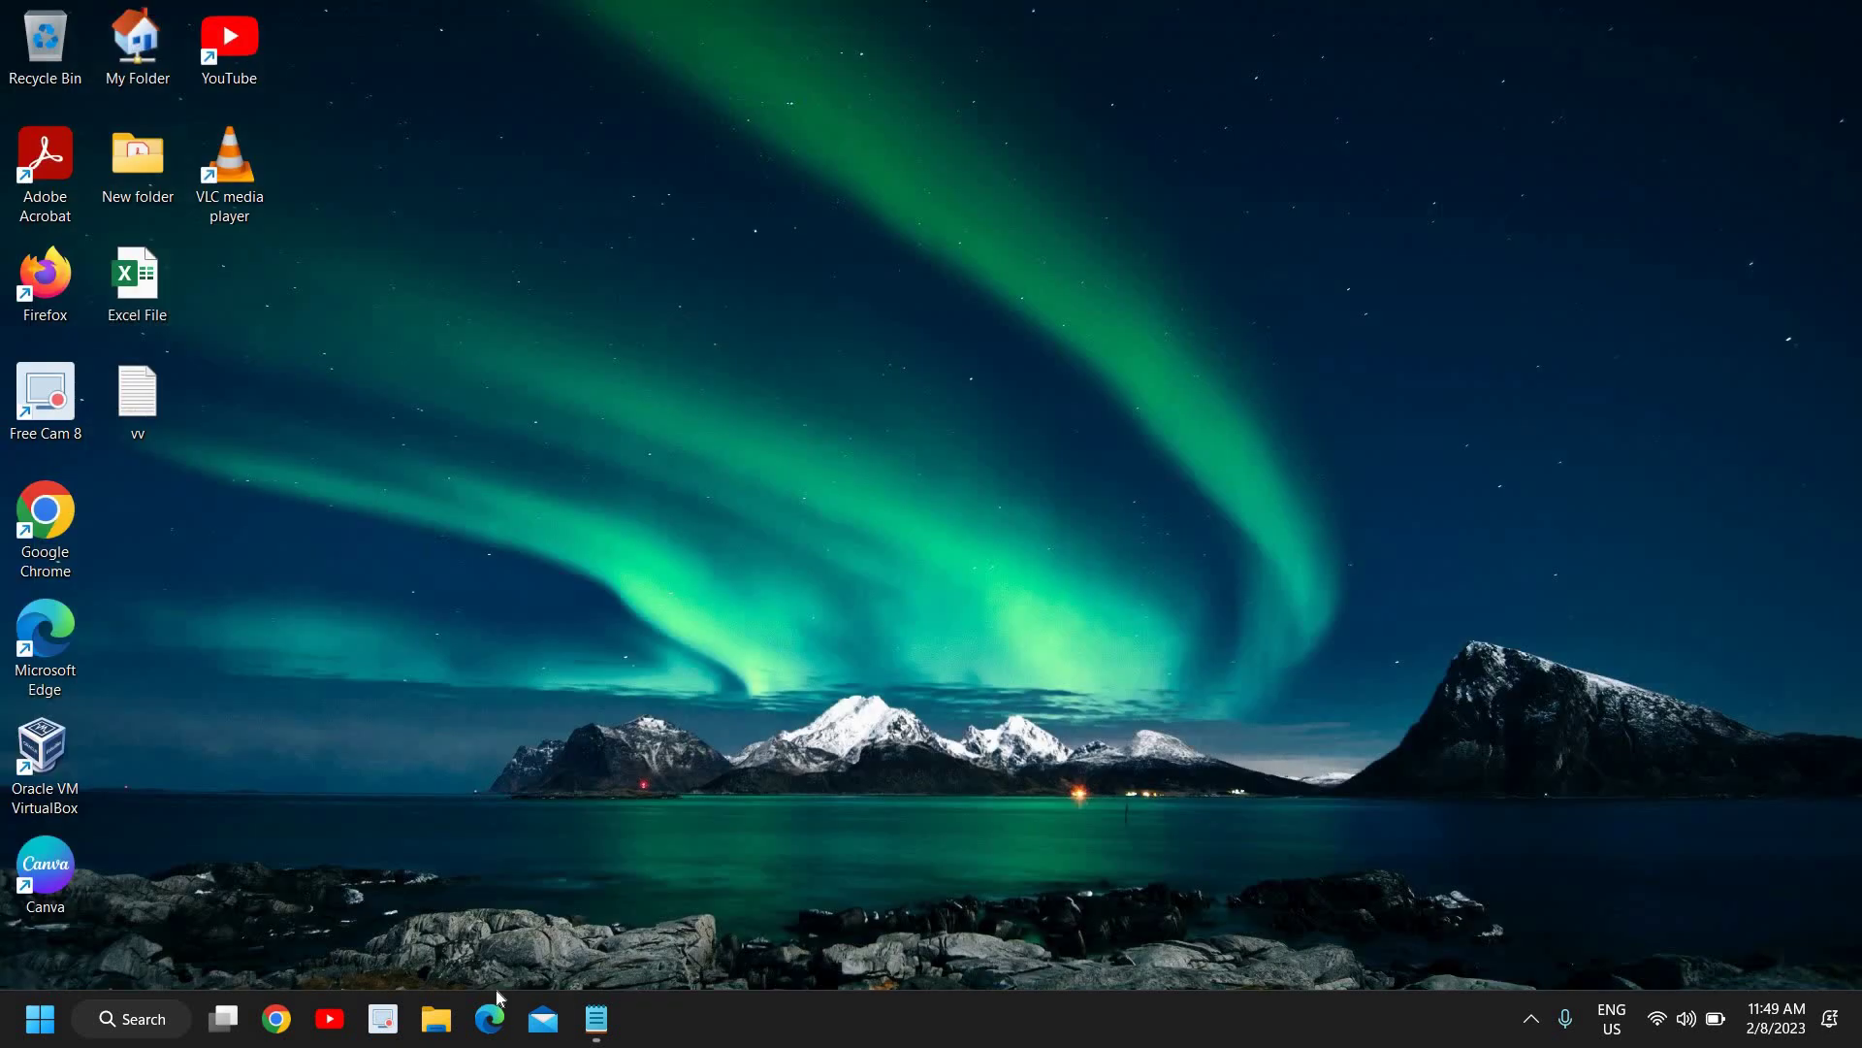
left_click(122, 1031)
type("power")
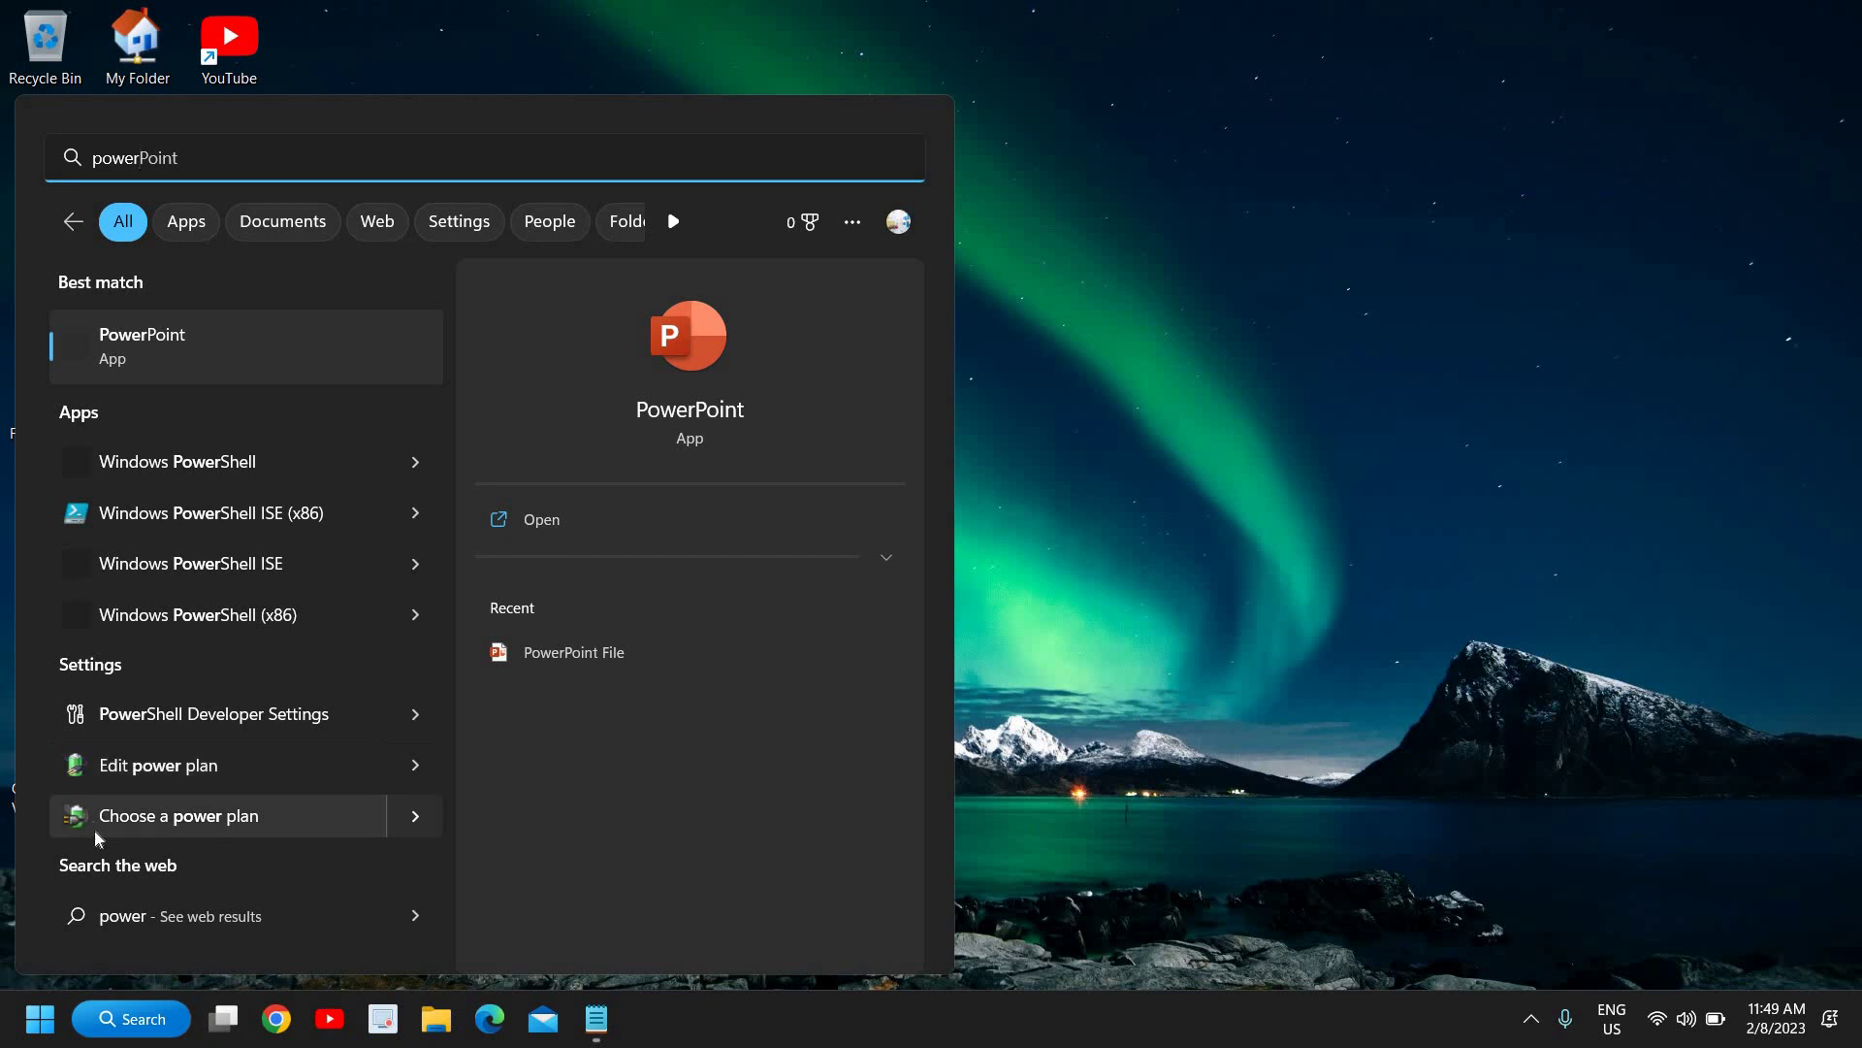
left_click(189, 821)
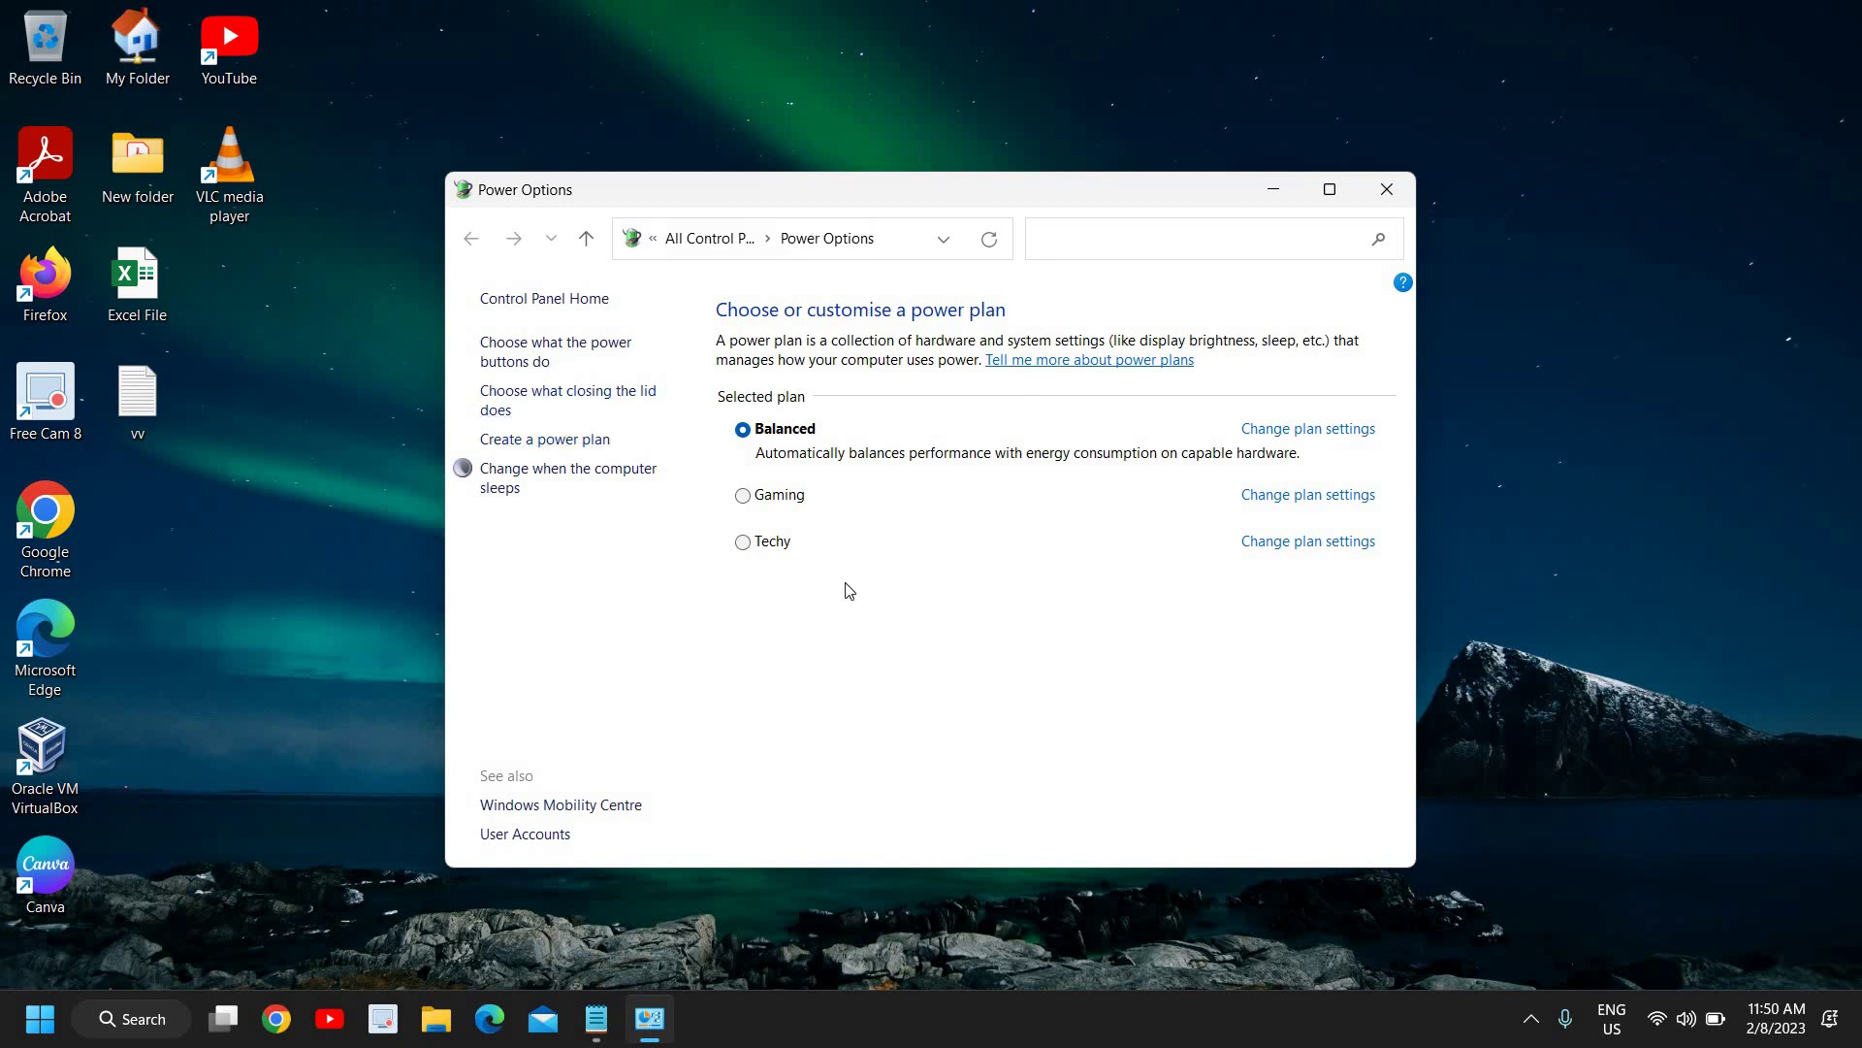
left_click(1388, 189)
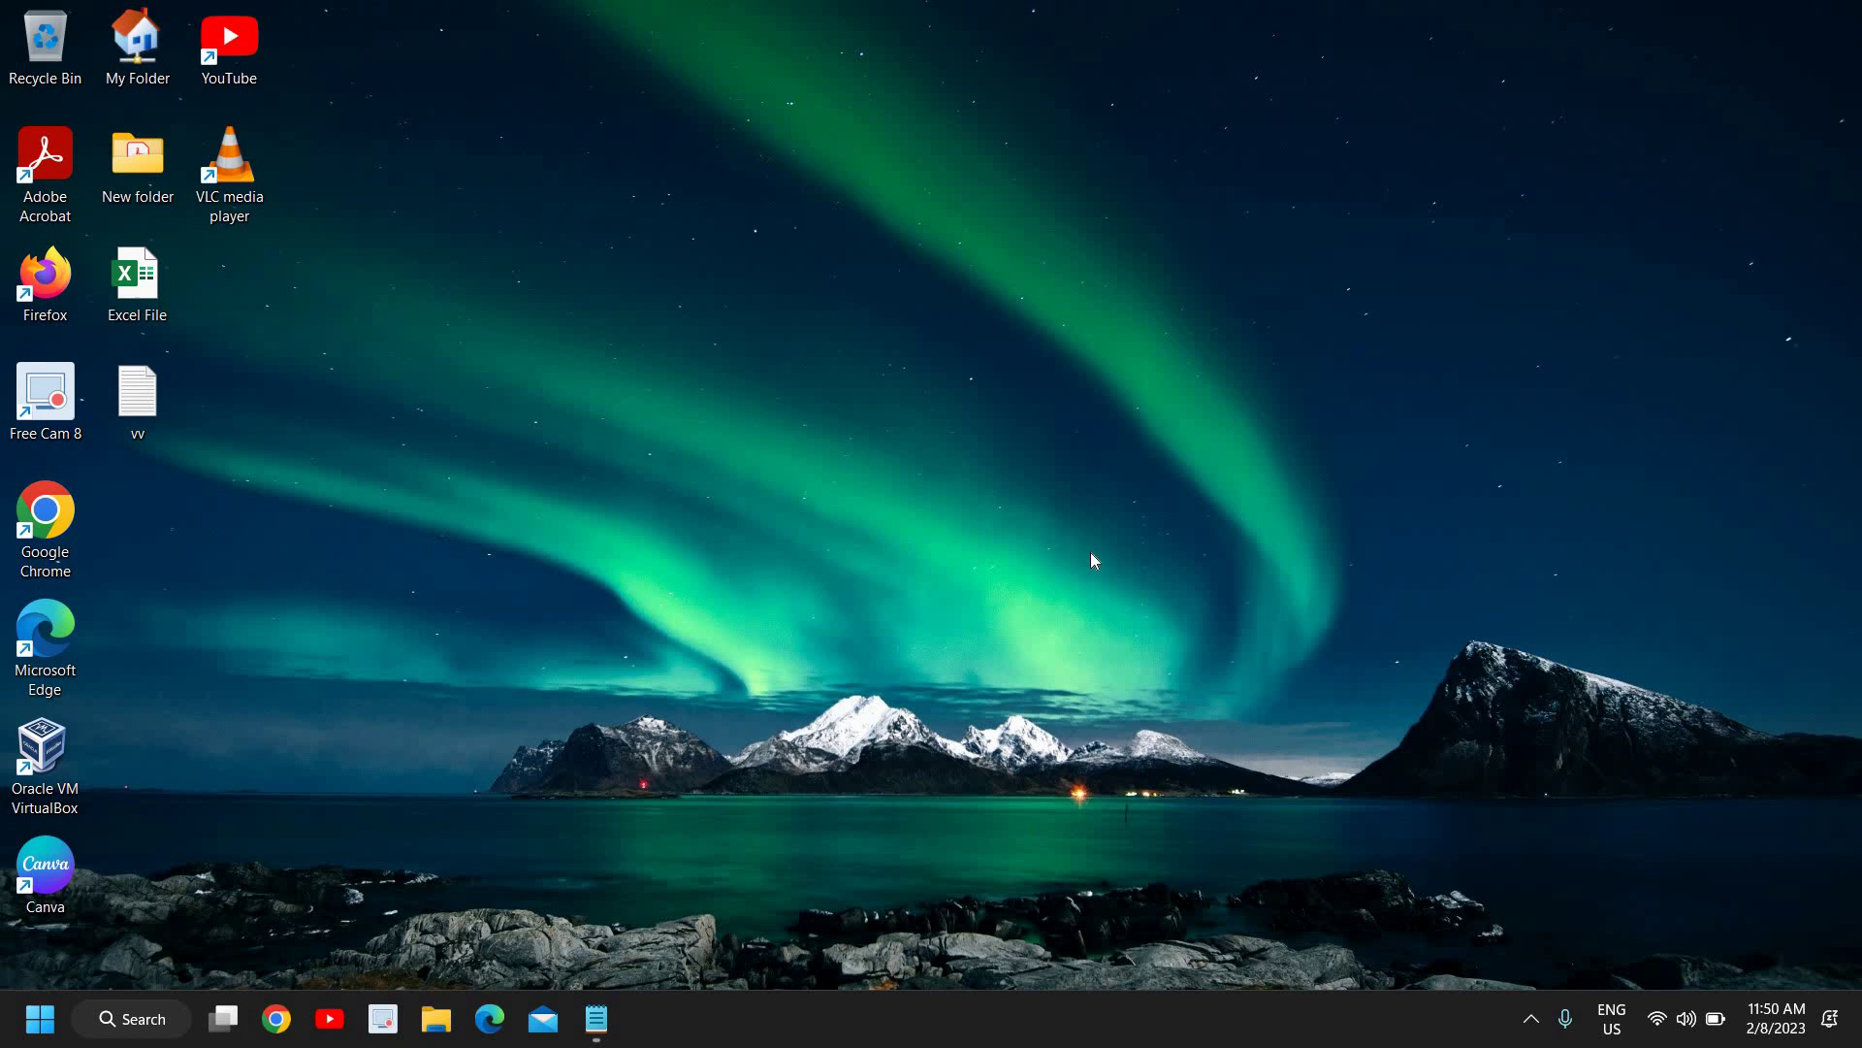
Step: Open Device Manager, expand Display adaptors, and bring up Intel(R) UHD Graphics' context menu
right_click(41, 1026)
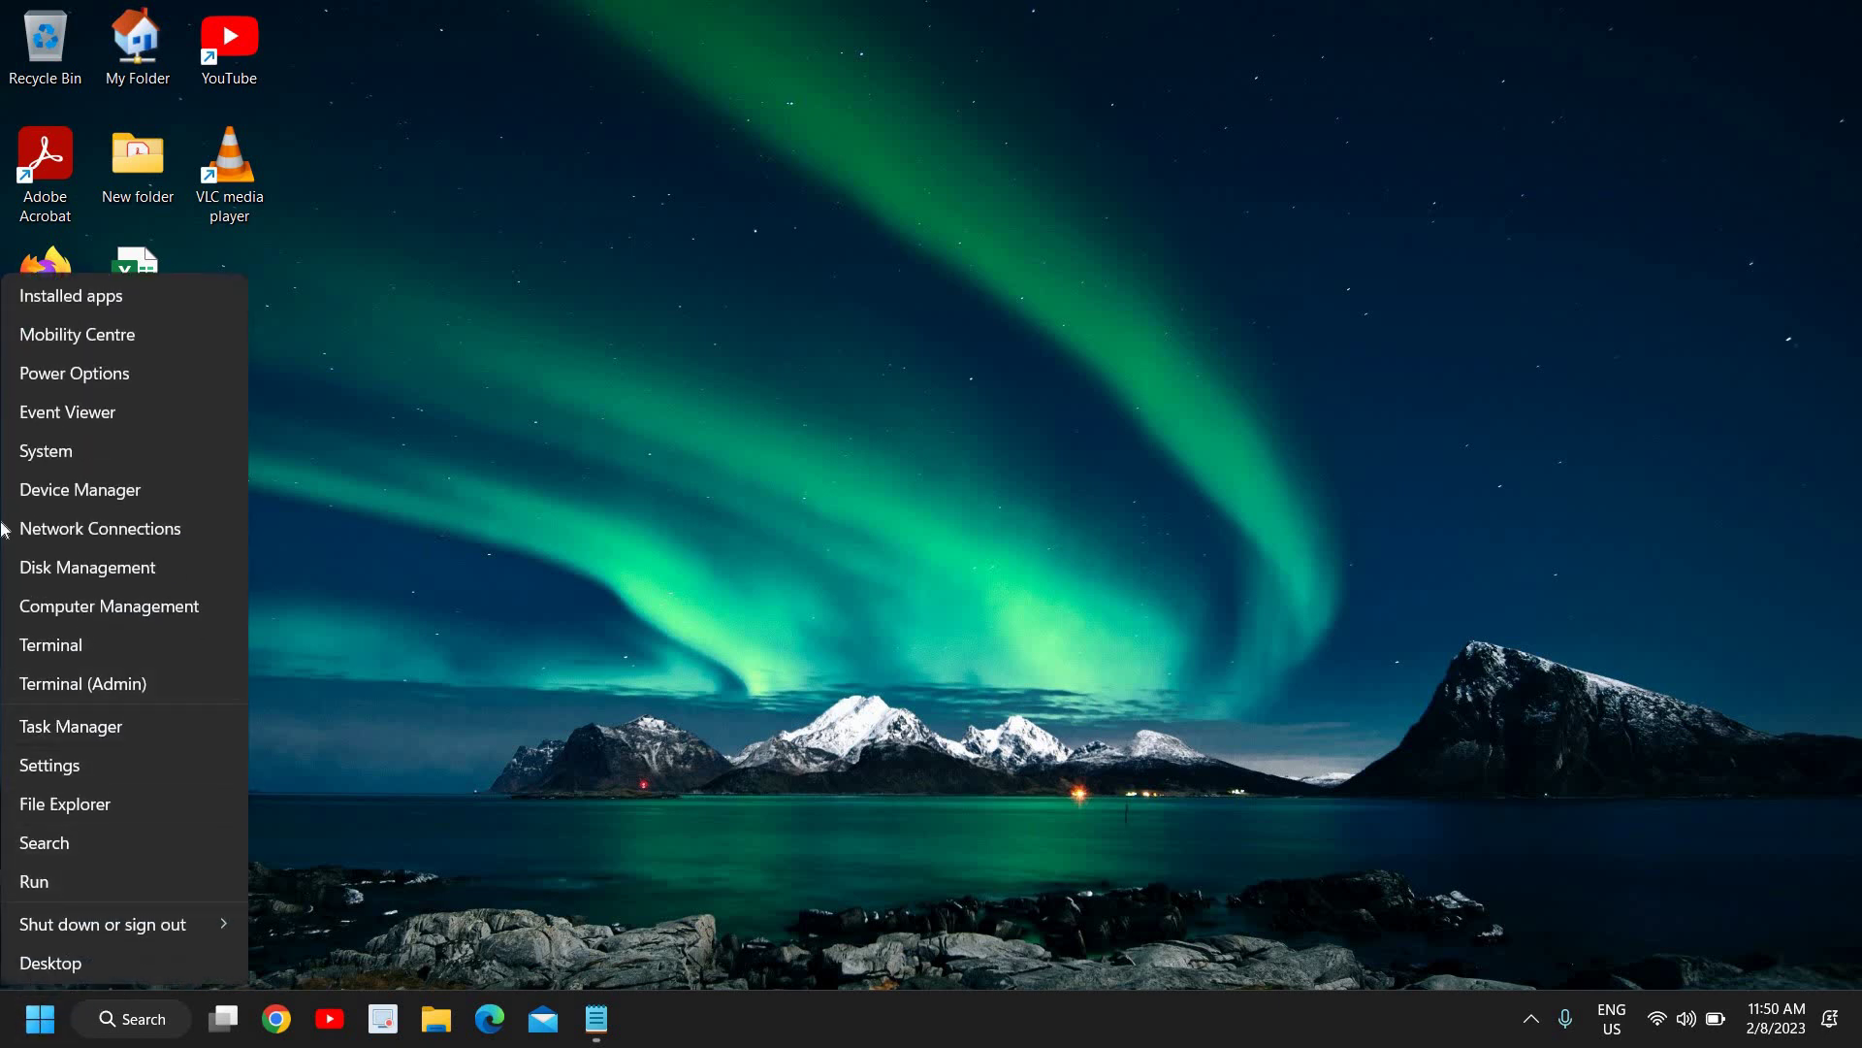
left_click(87, 497)
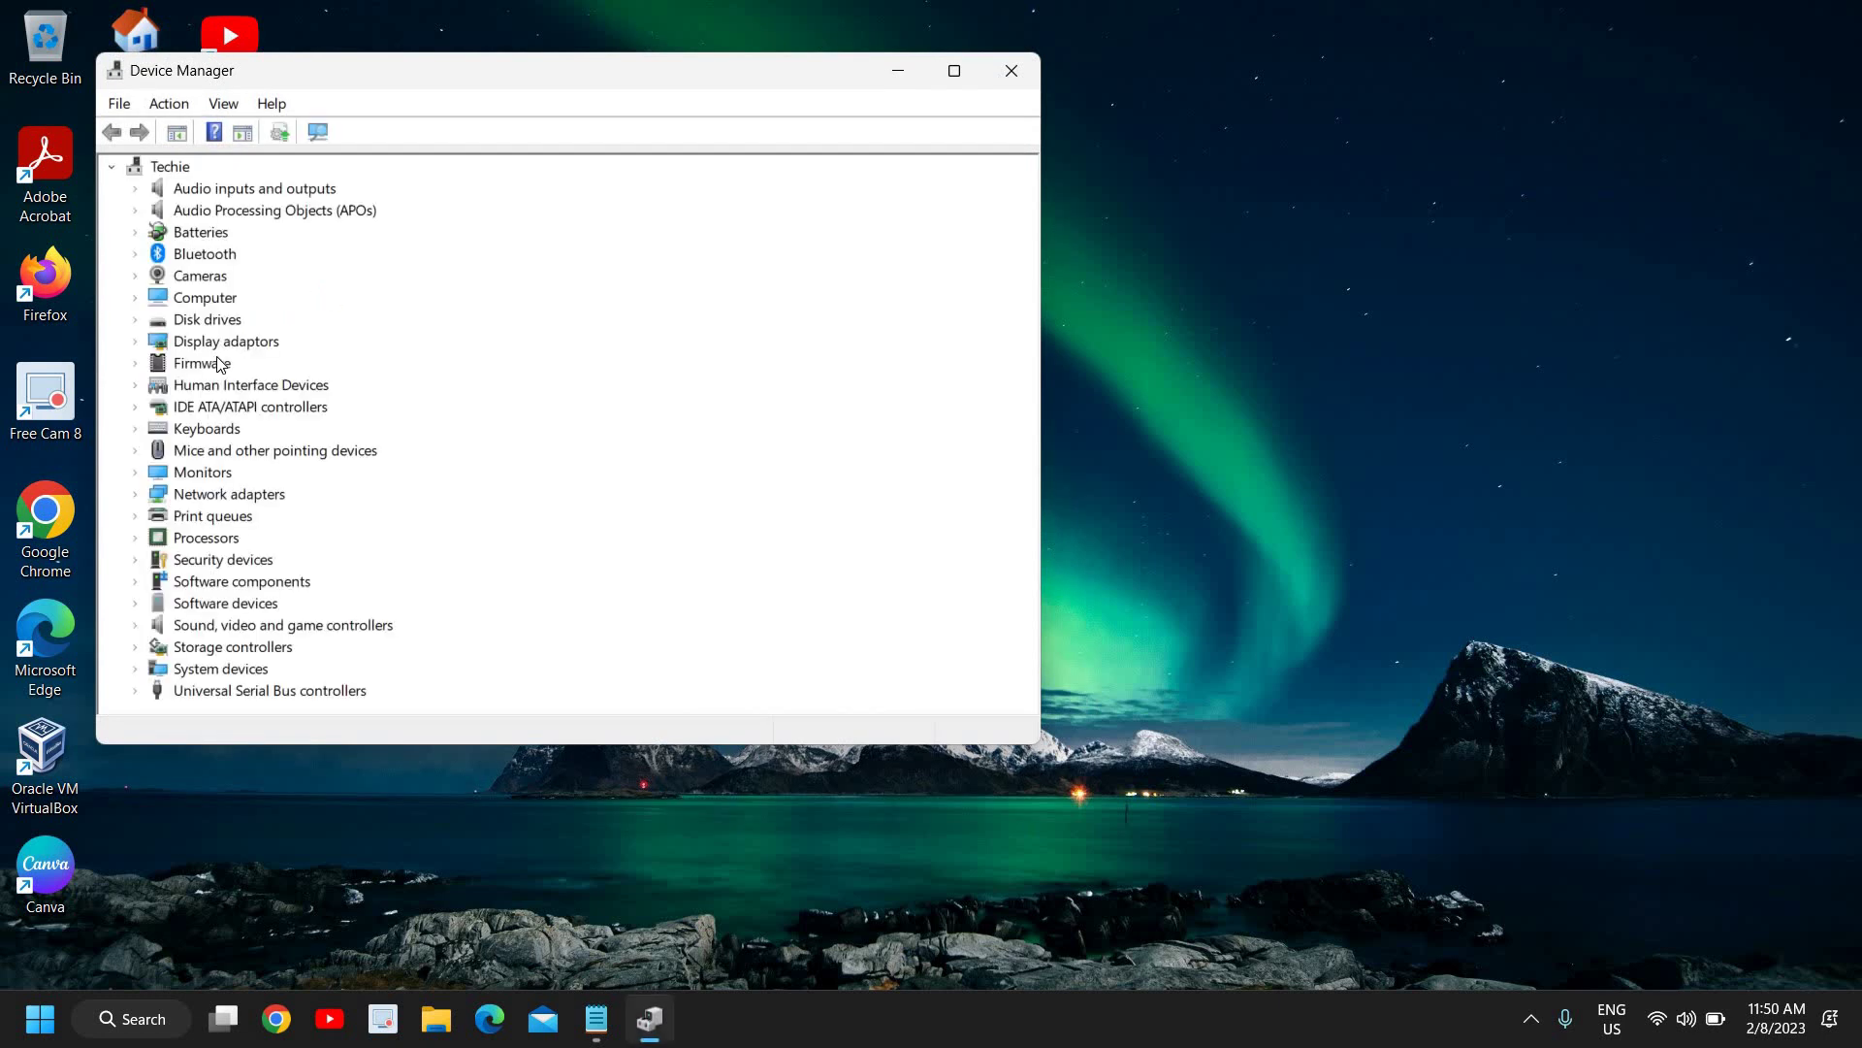
left_click(135, 342)
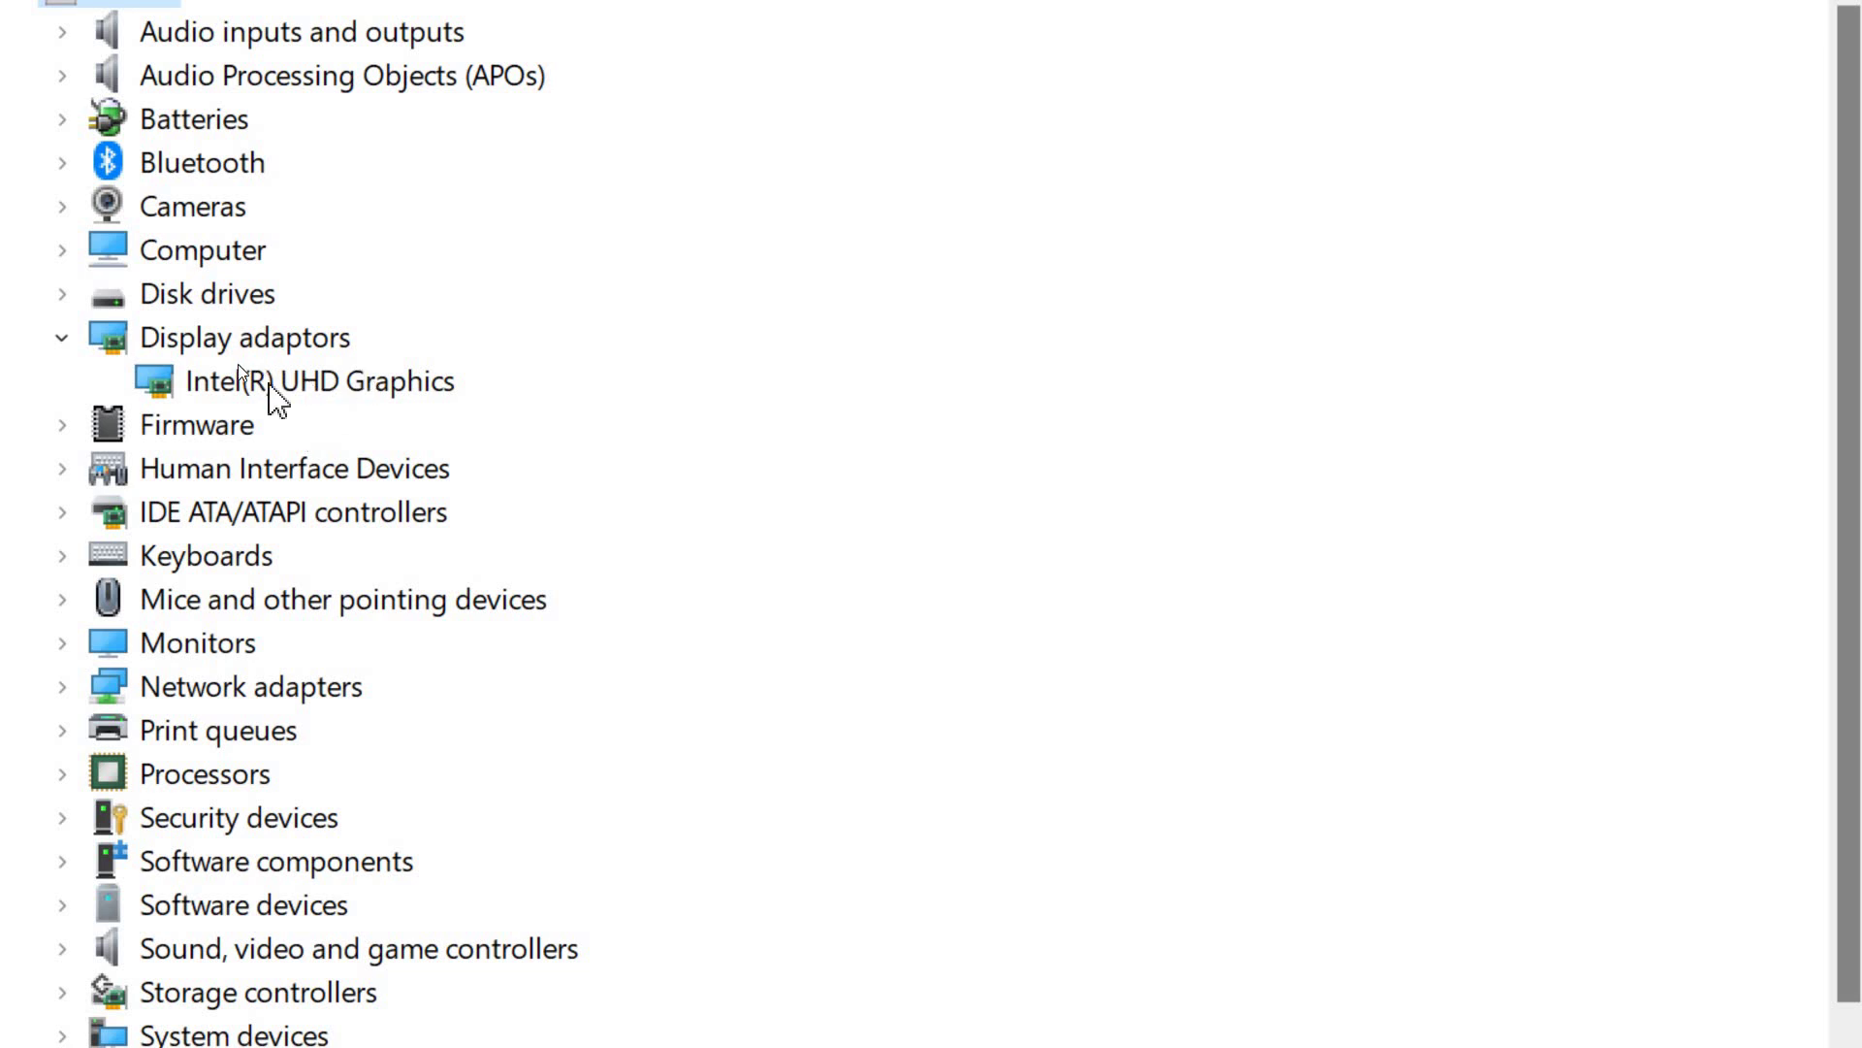
right_click(269, 381)
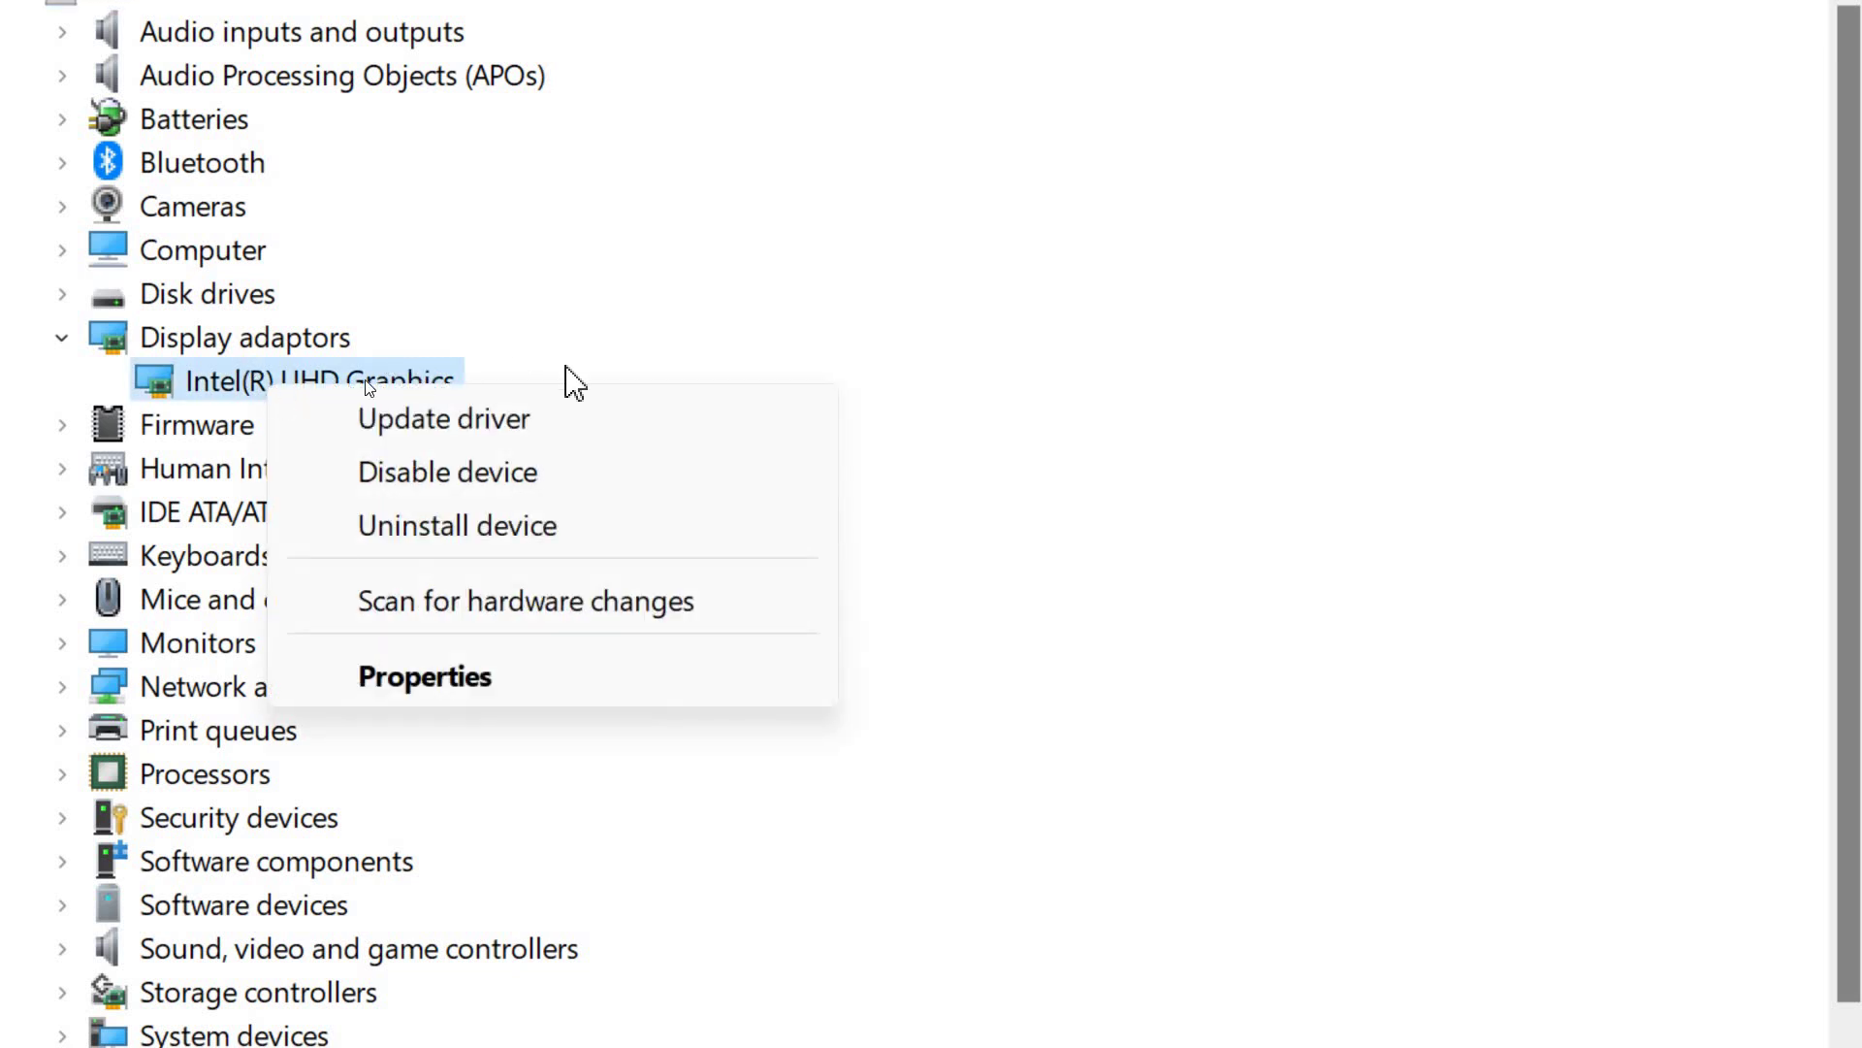
Step: Check the Intel(R) UHD Graphics driver version 30.0.101.1338, then close Device Manager
left_click(404, 684)
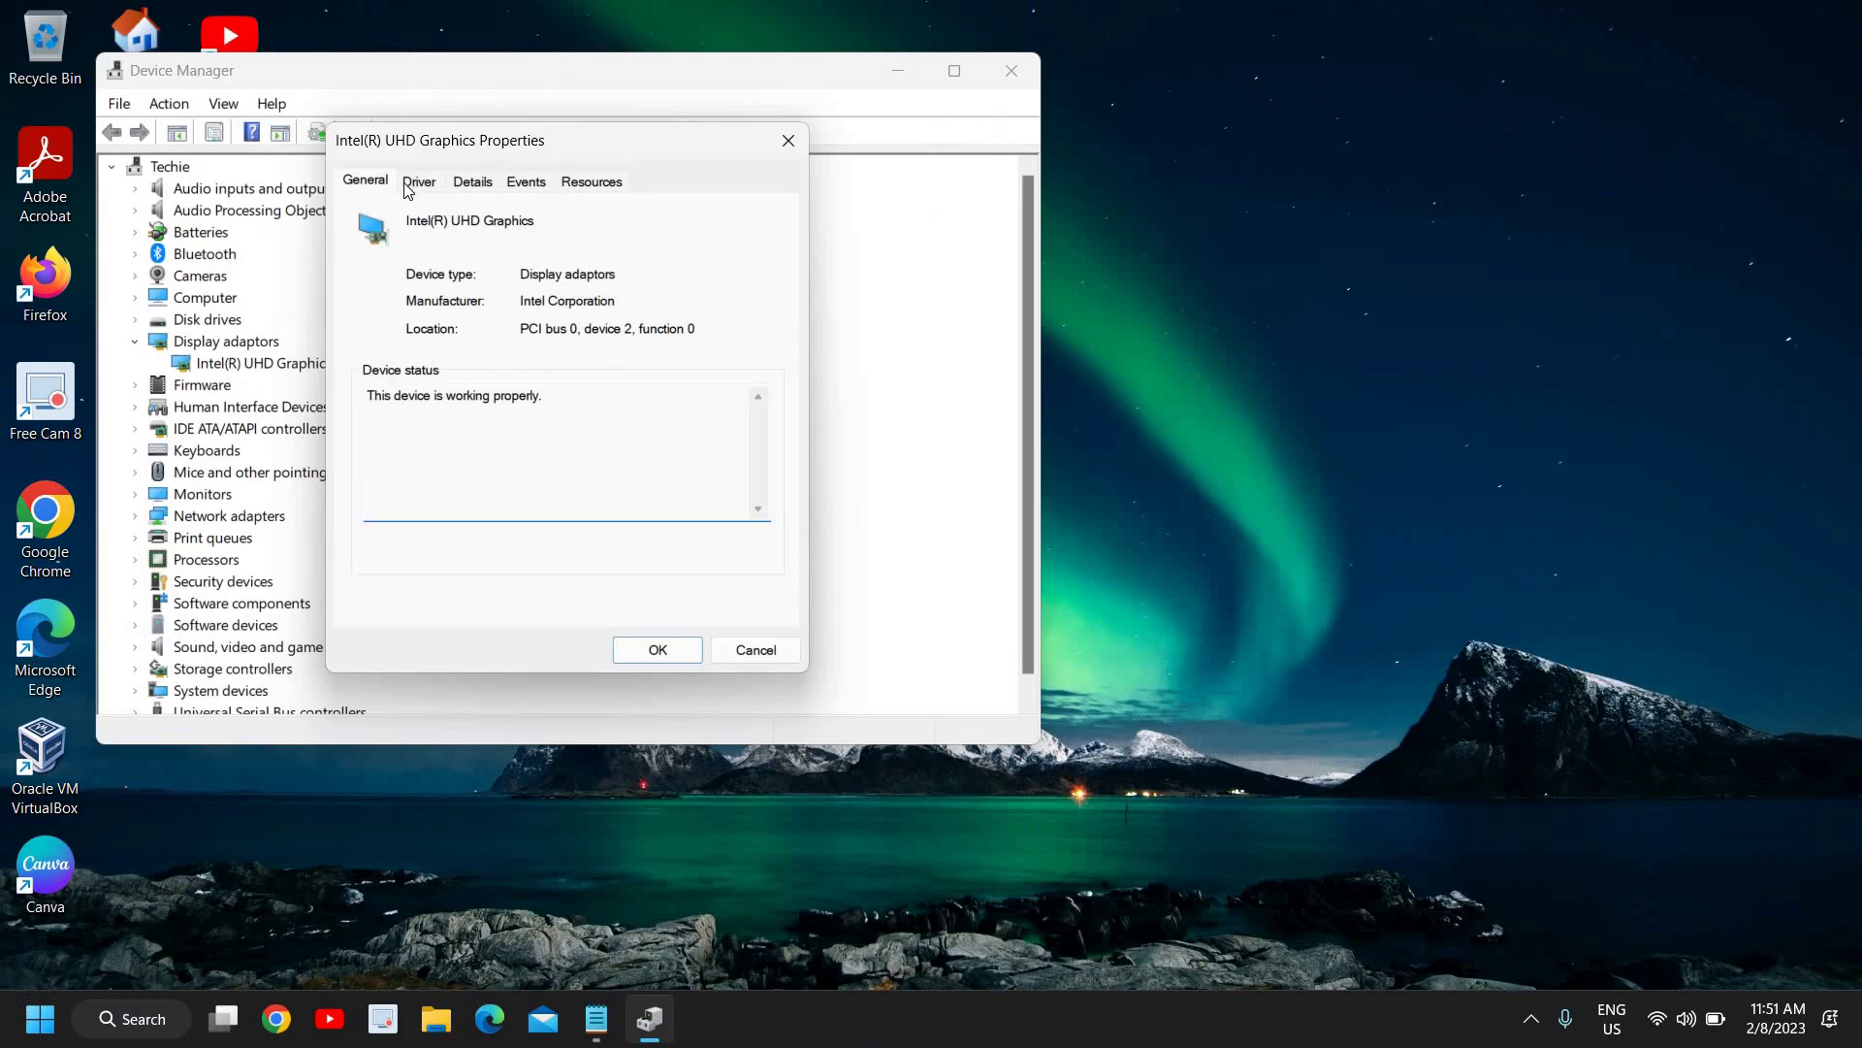
left_click(631, 18)
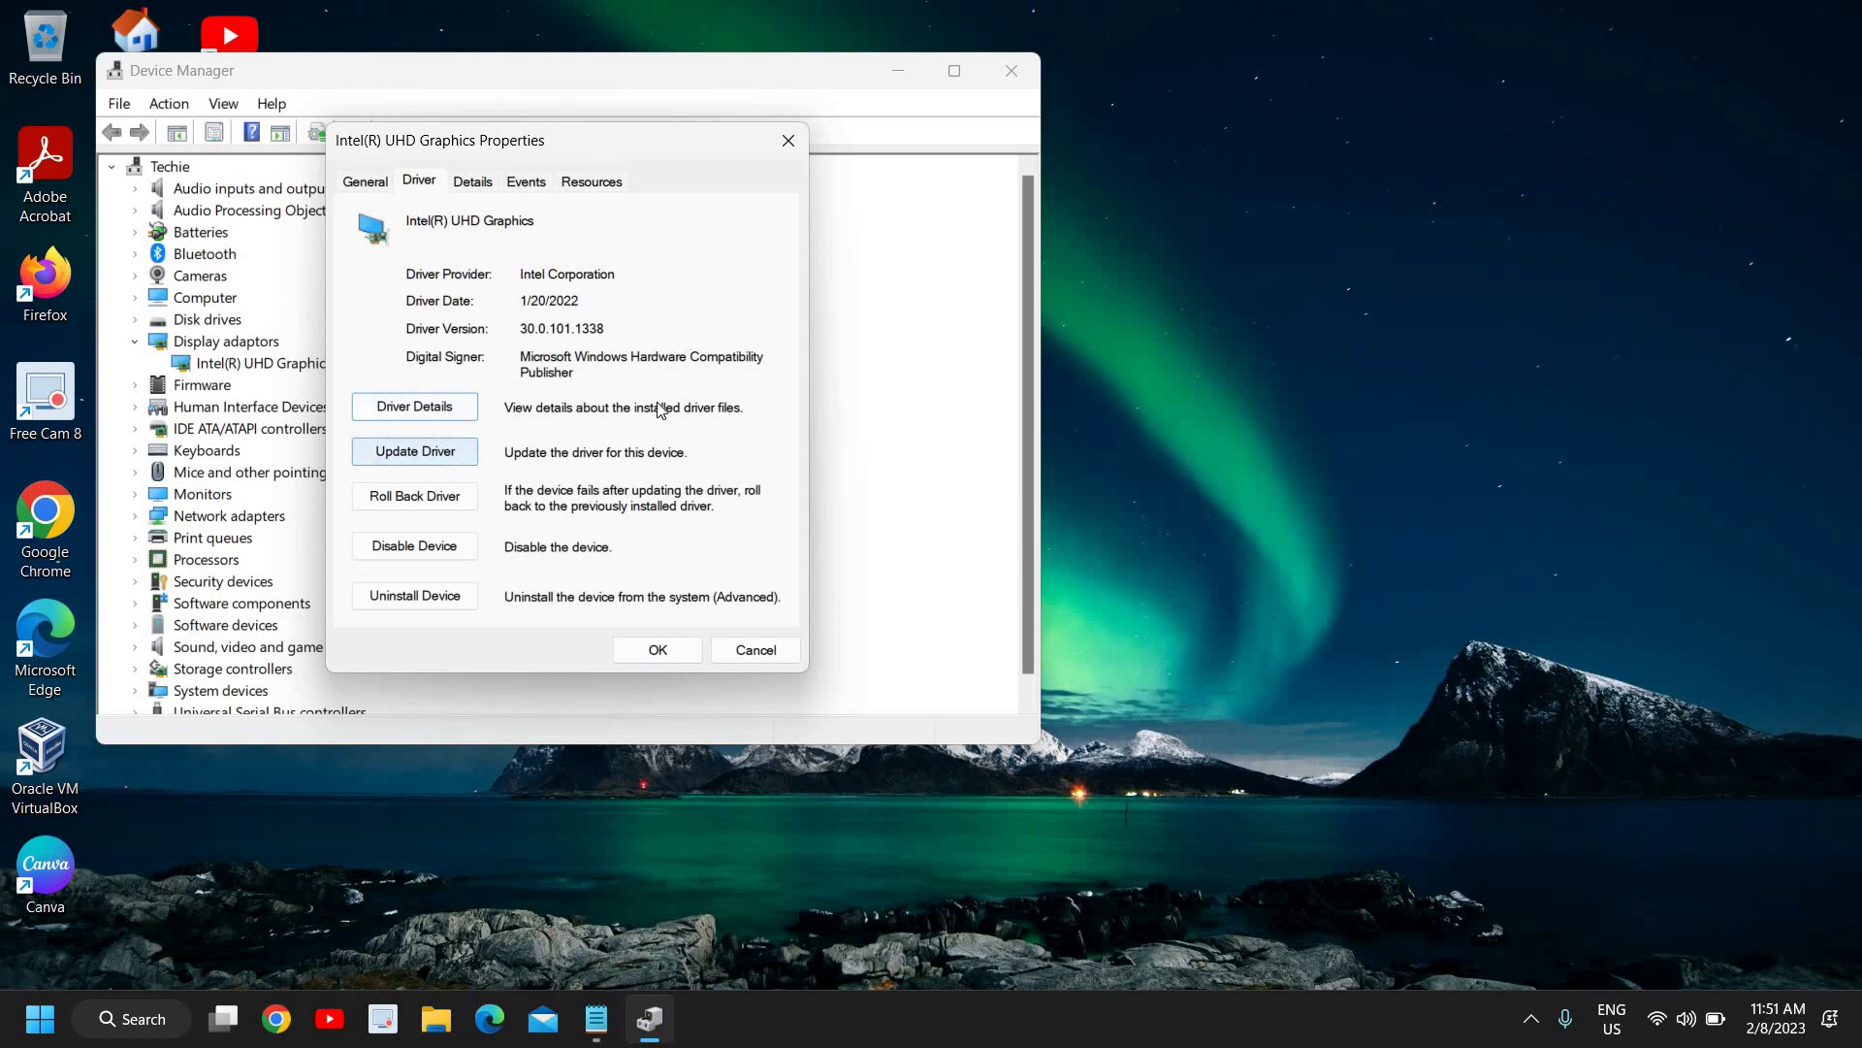
left_click(760, 648)
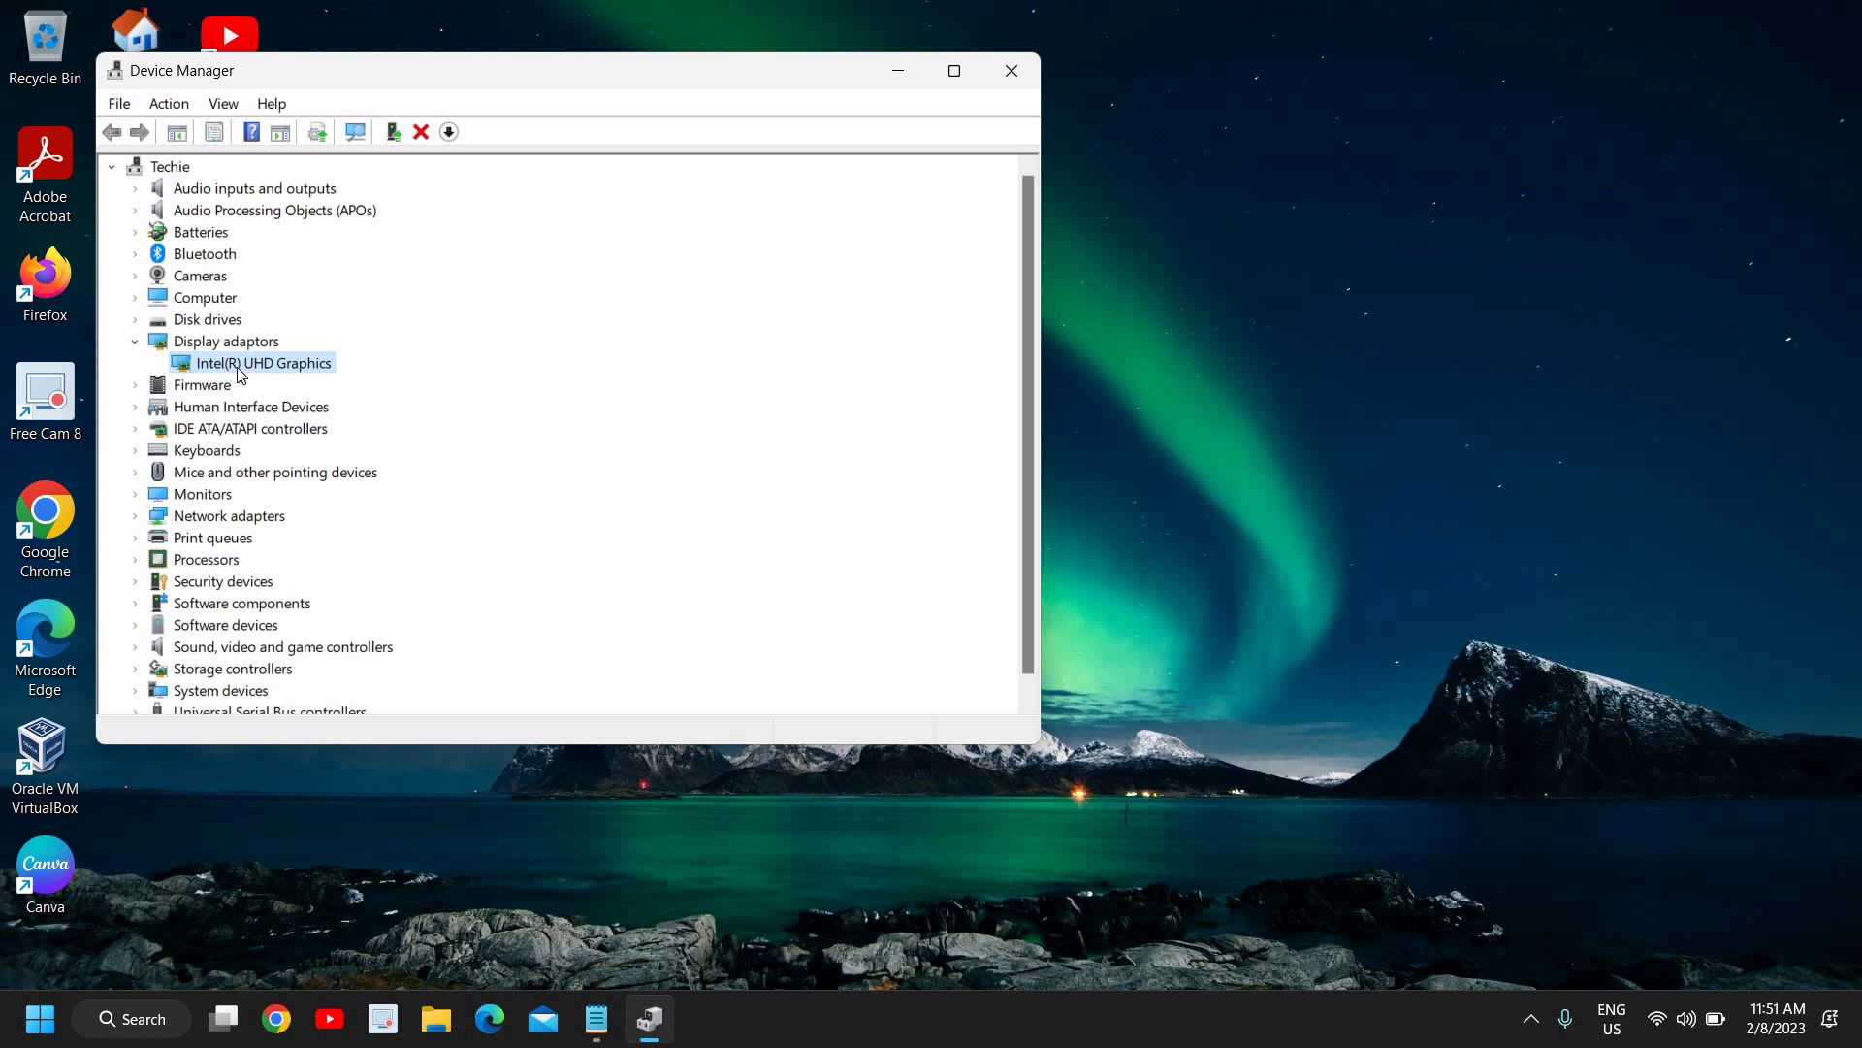
left_click(1014, 71)
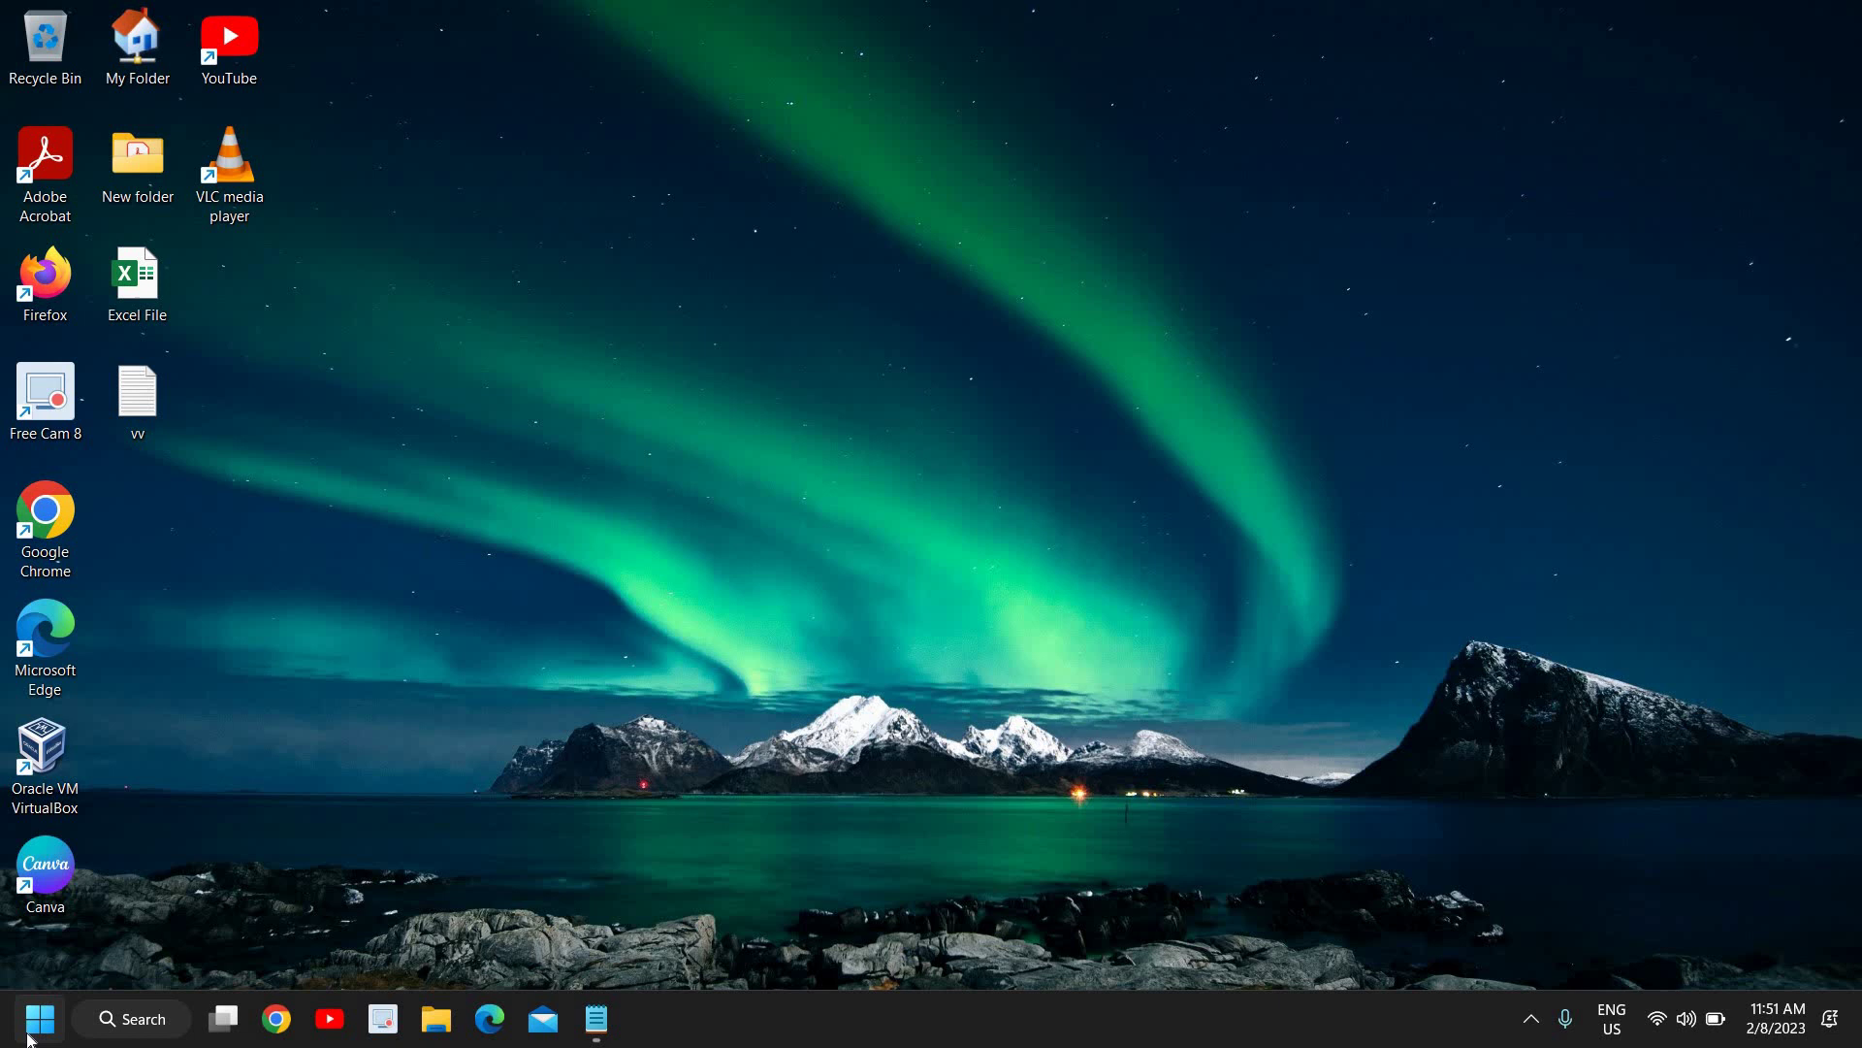
left_click(129, 1021)
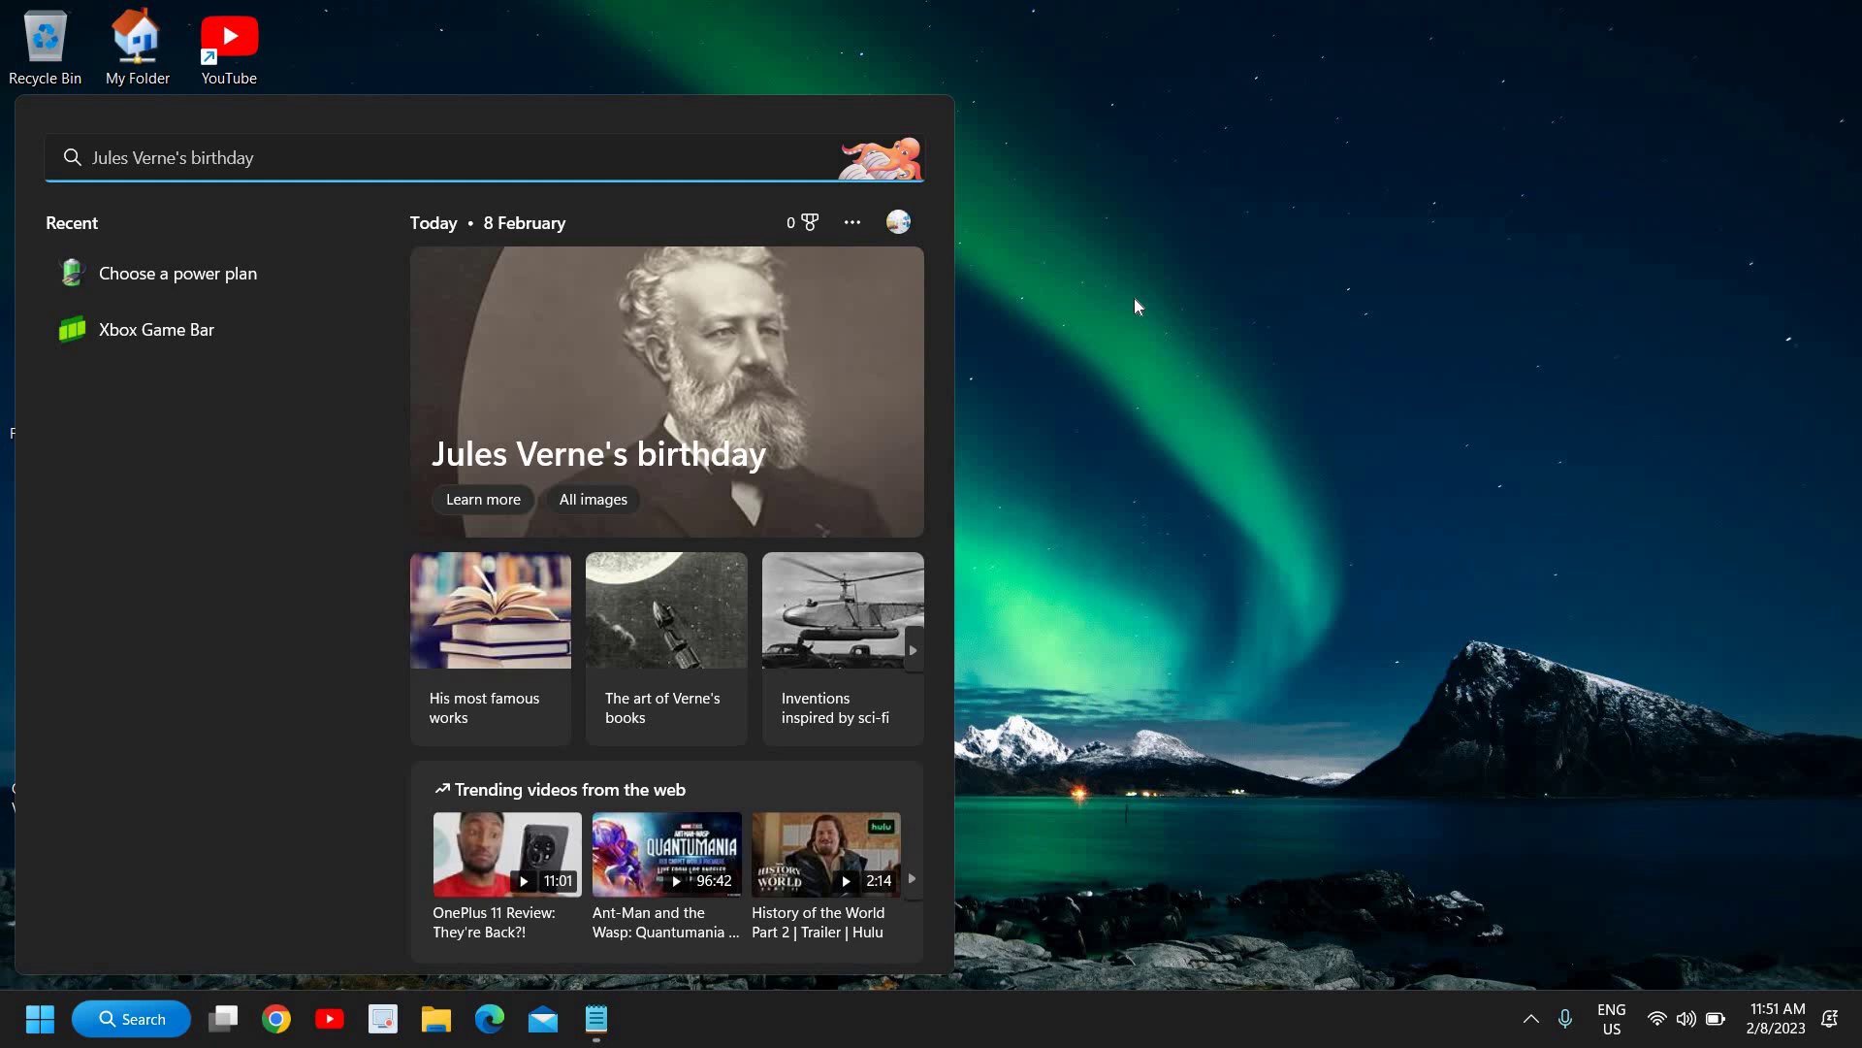
Step: Run sysdm.cpl from the Run dialog and show System Properties' Advanced tab
type("ru")
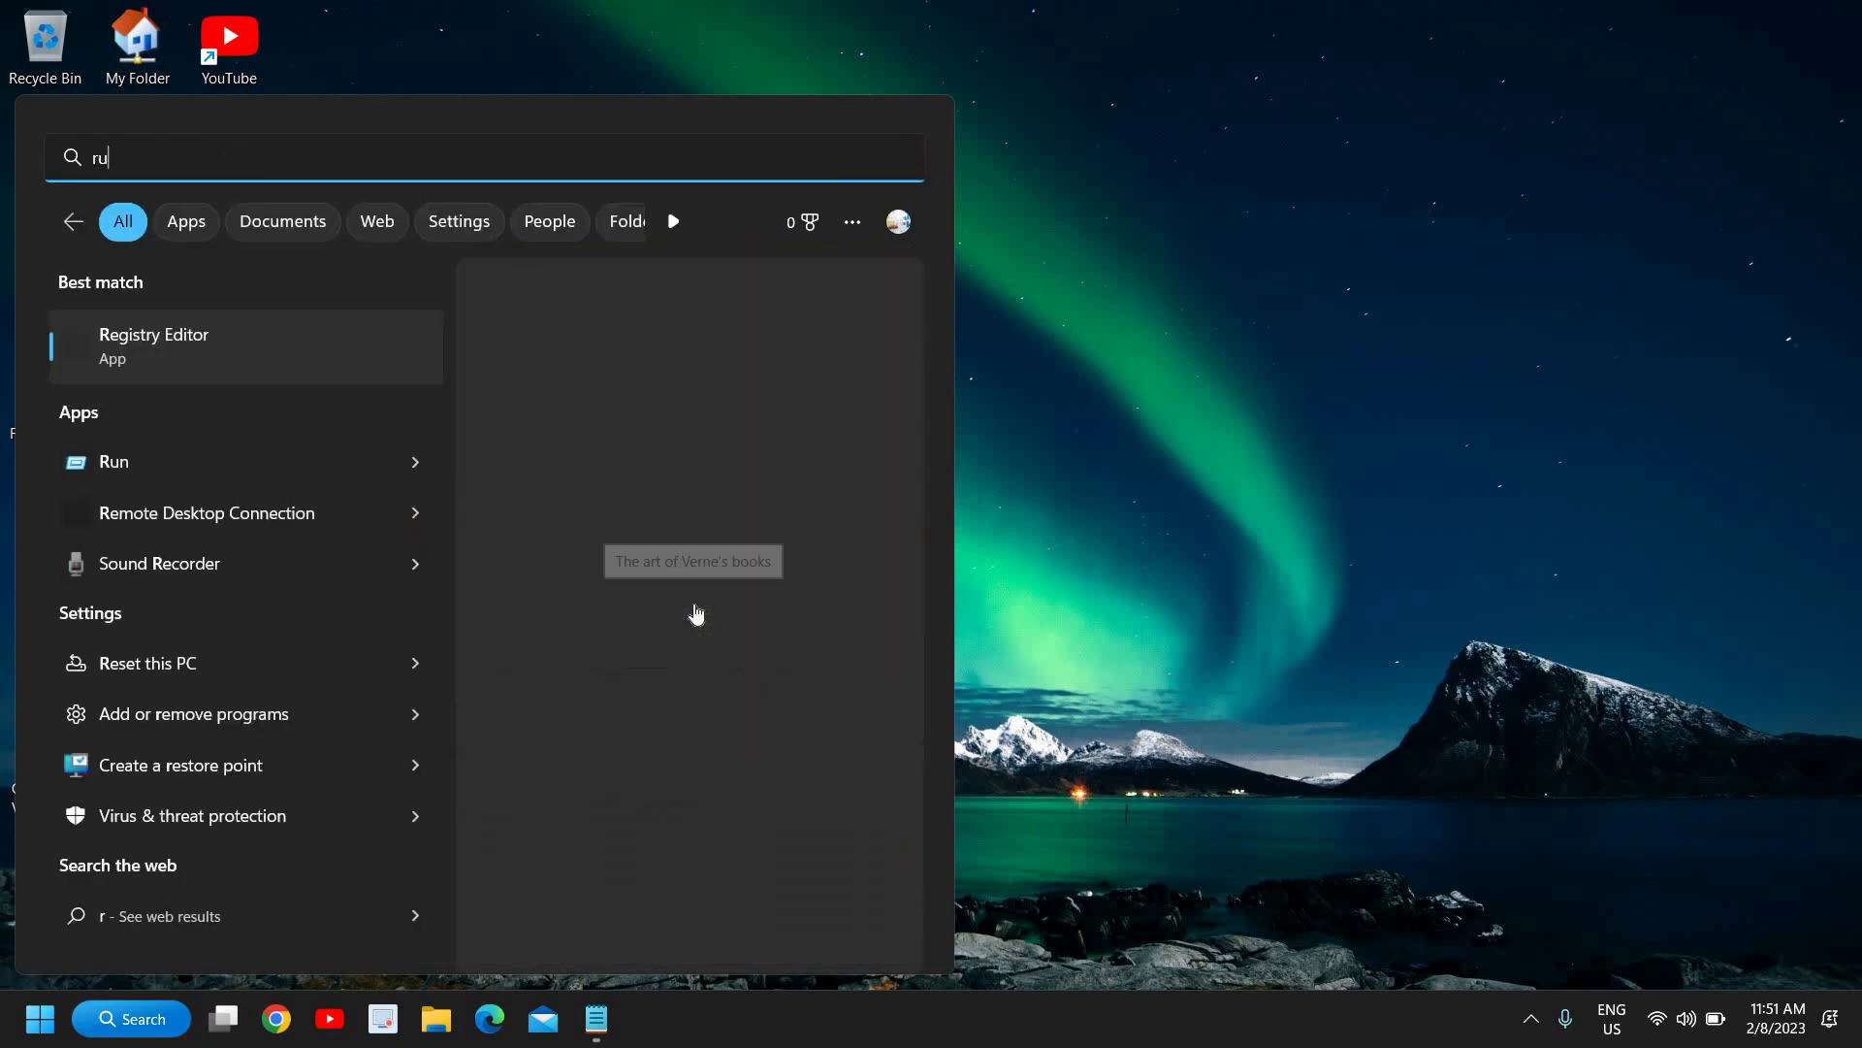
type("n")
left_click(181, 343)
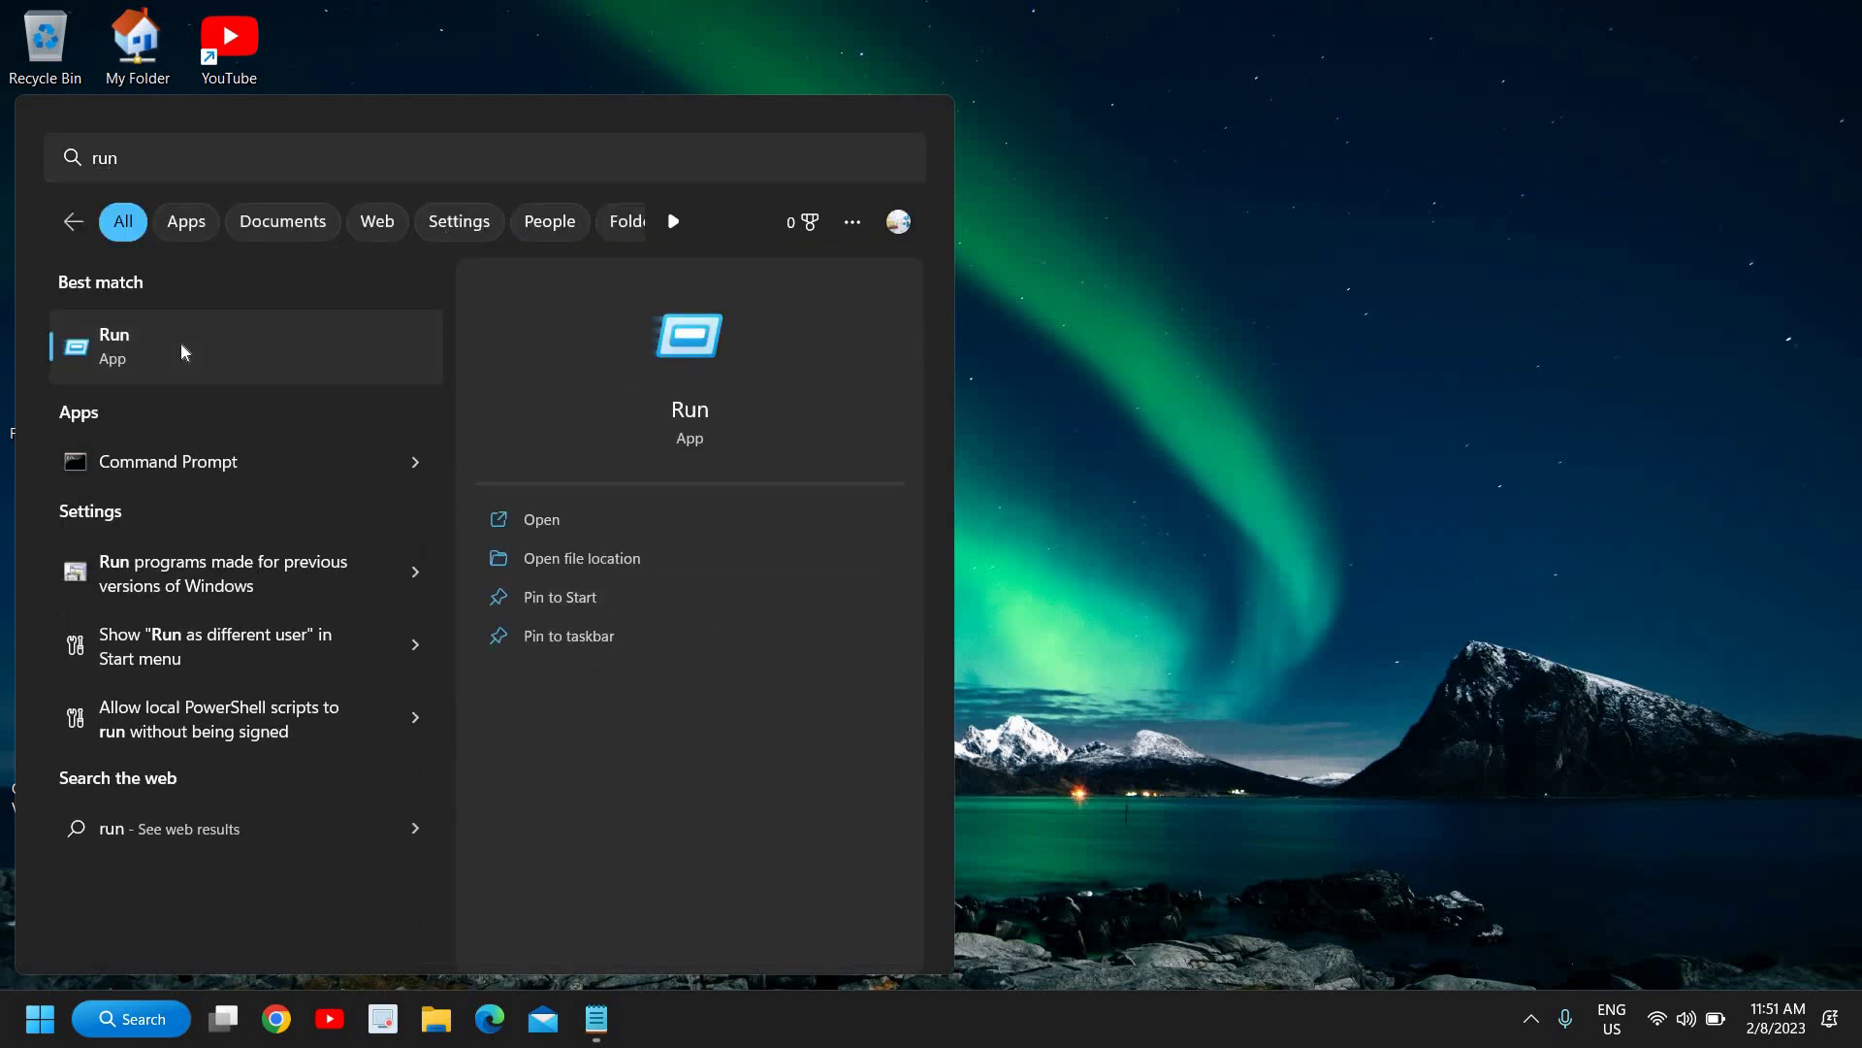
left_click(1126, 530)
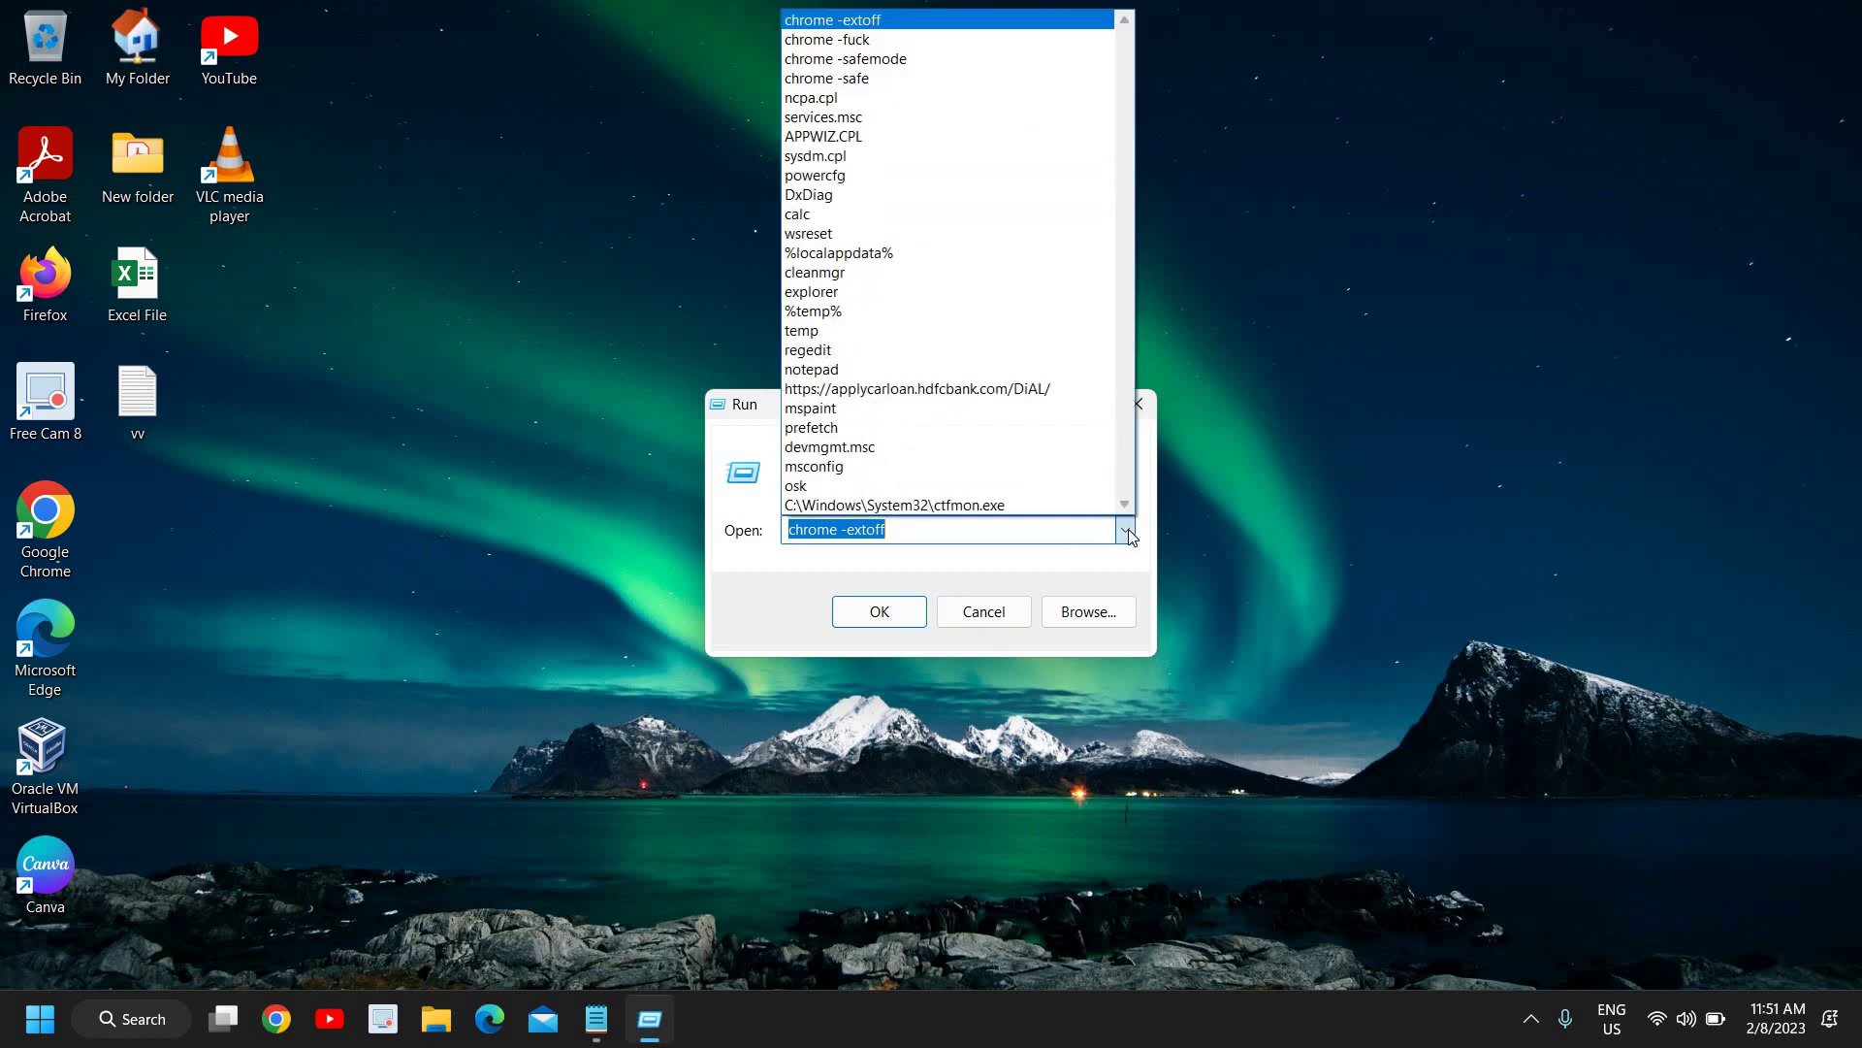
left_click(898, 158)
left_click(922, 530)
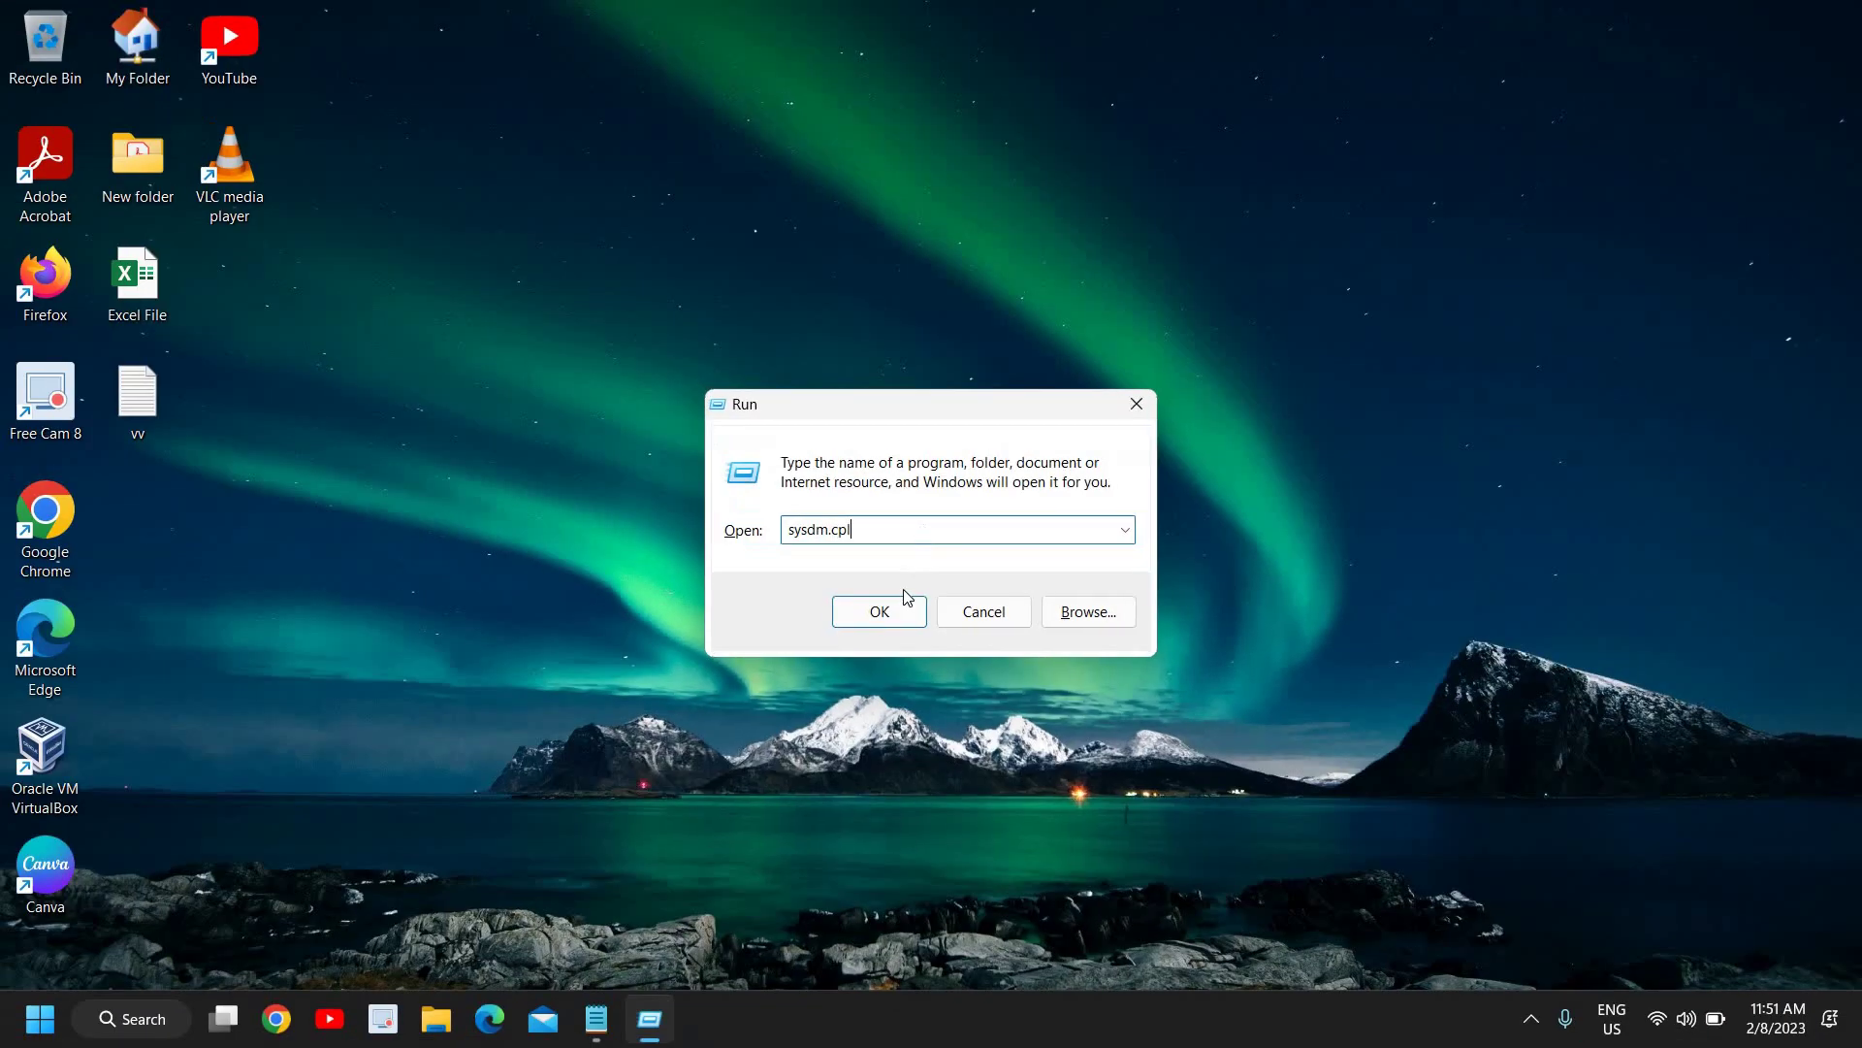
left_click(884, 691)
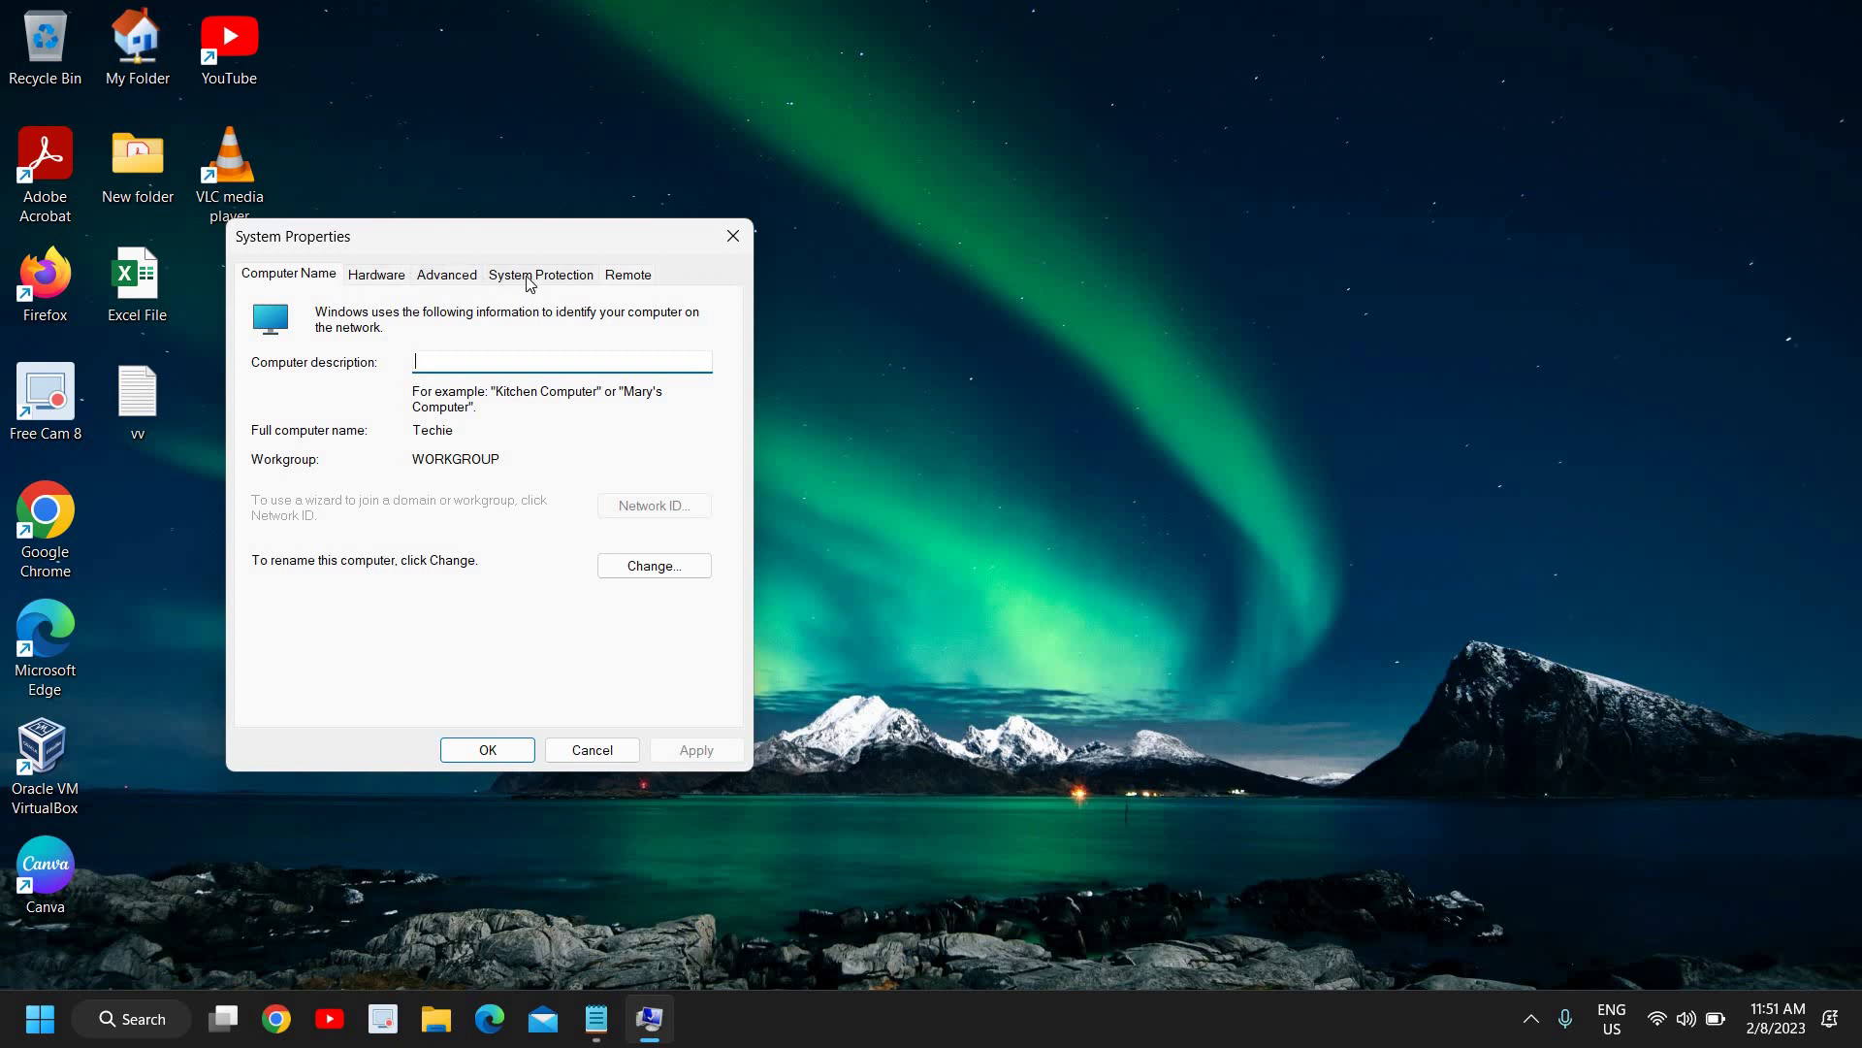
left_click(456, 279)
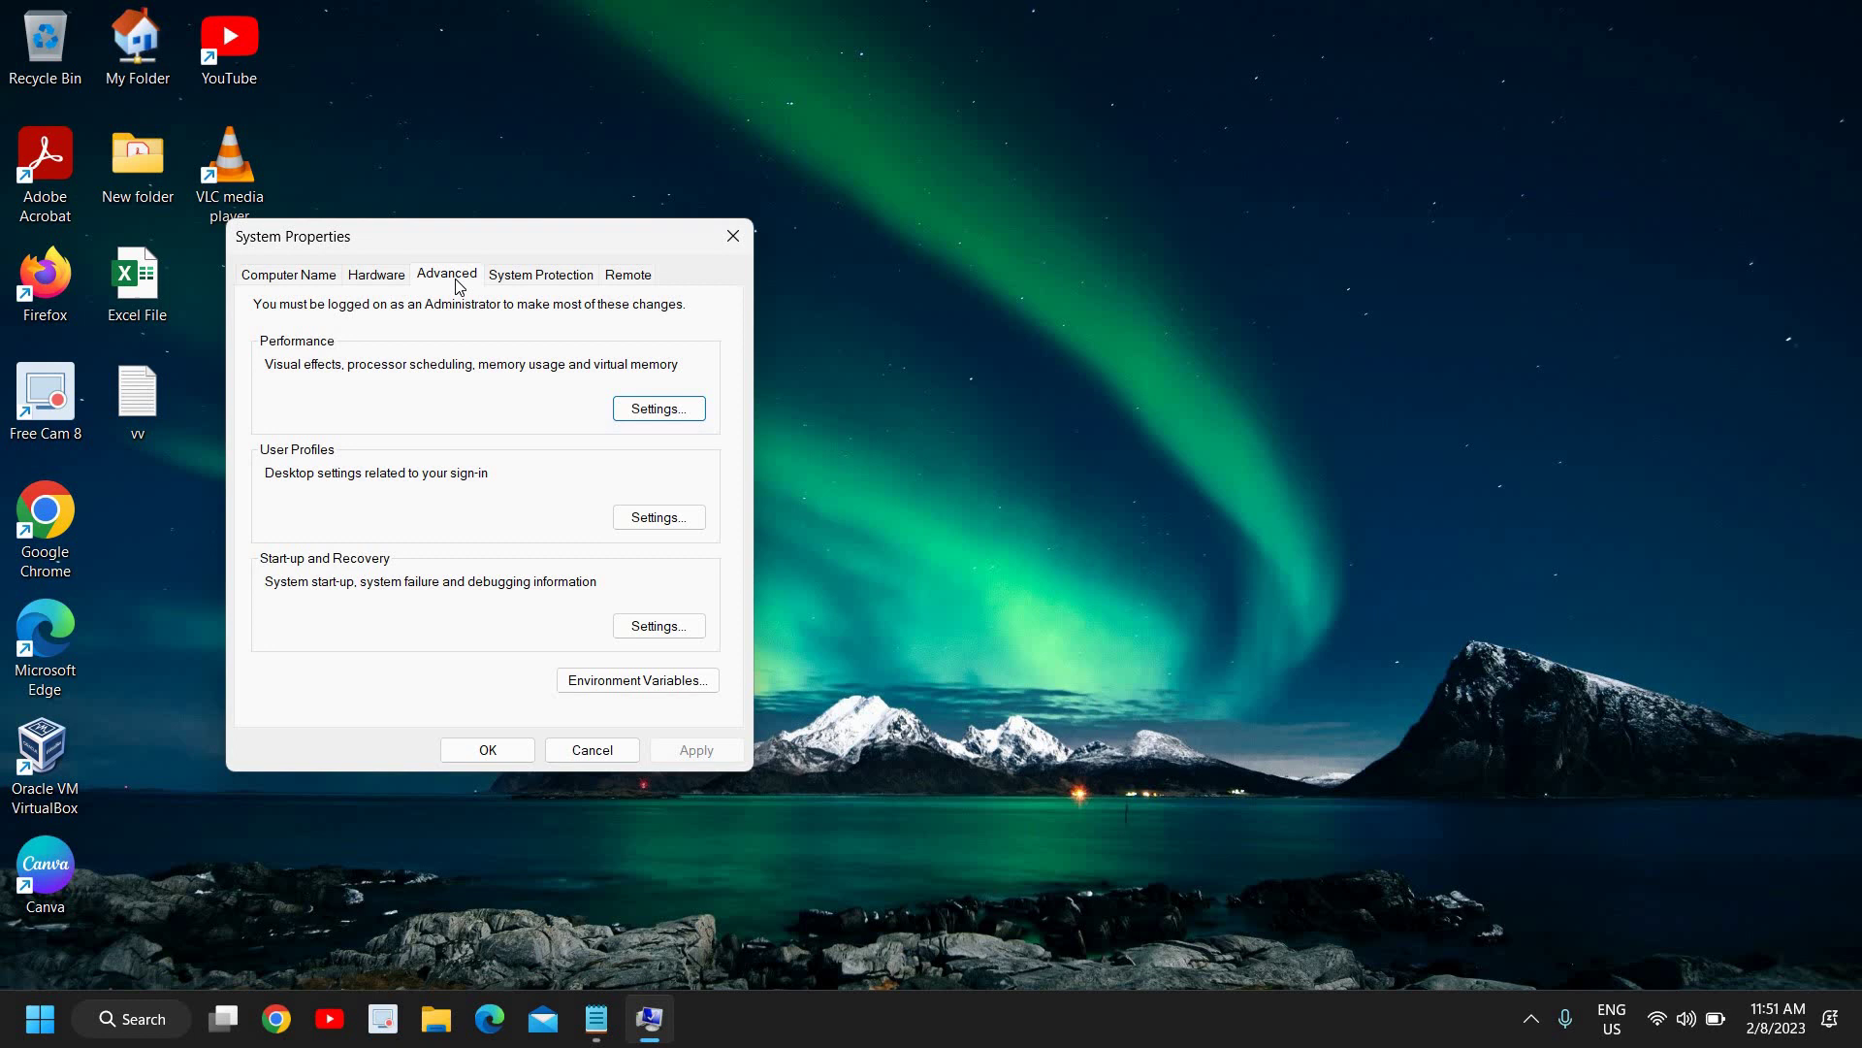
key("alt")
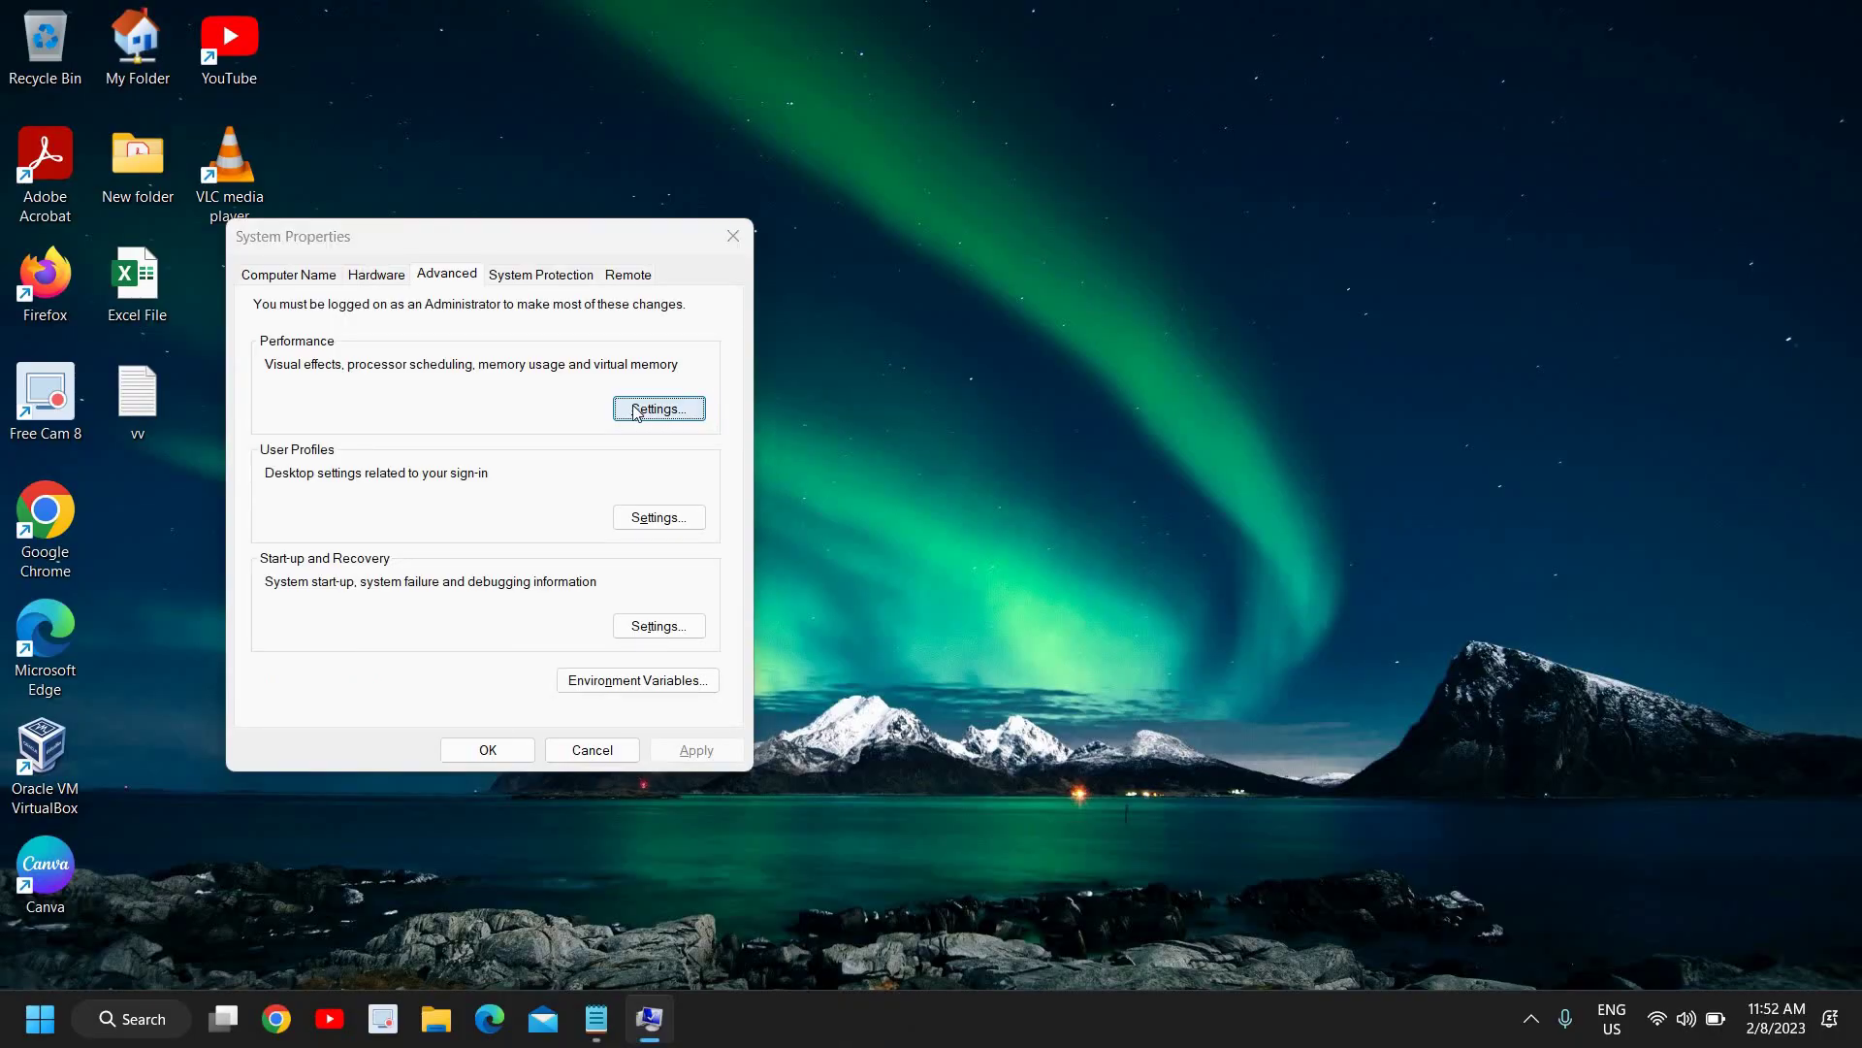
Step: Try 'Adjust for best performance', revert to 'Let Windows choose', apply, and close both dialogs
left_click(980, 475)
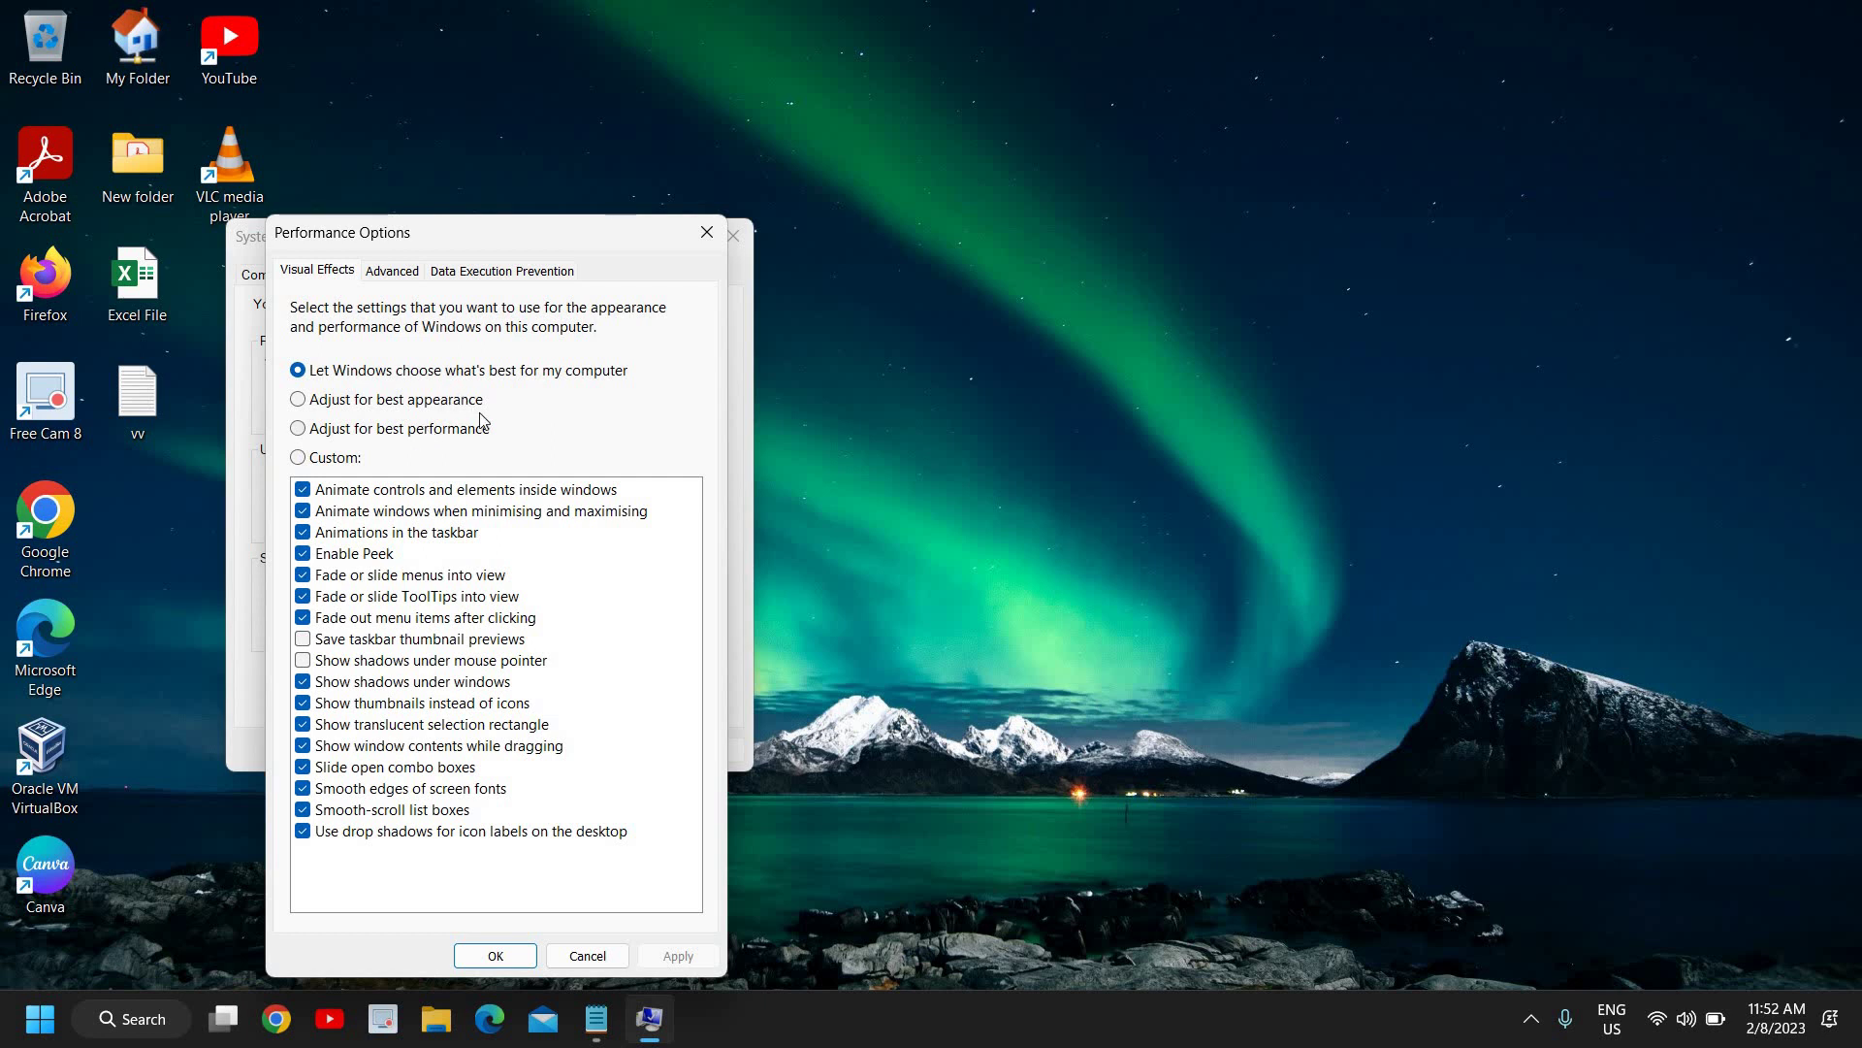
left_click(299, 429)
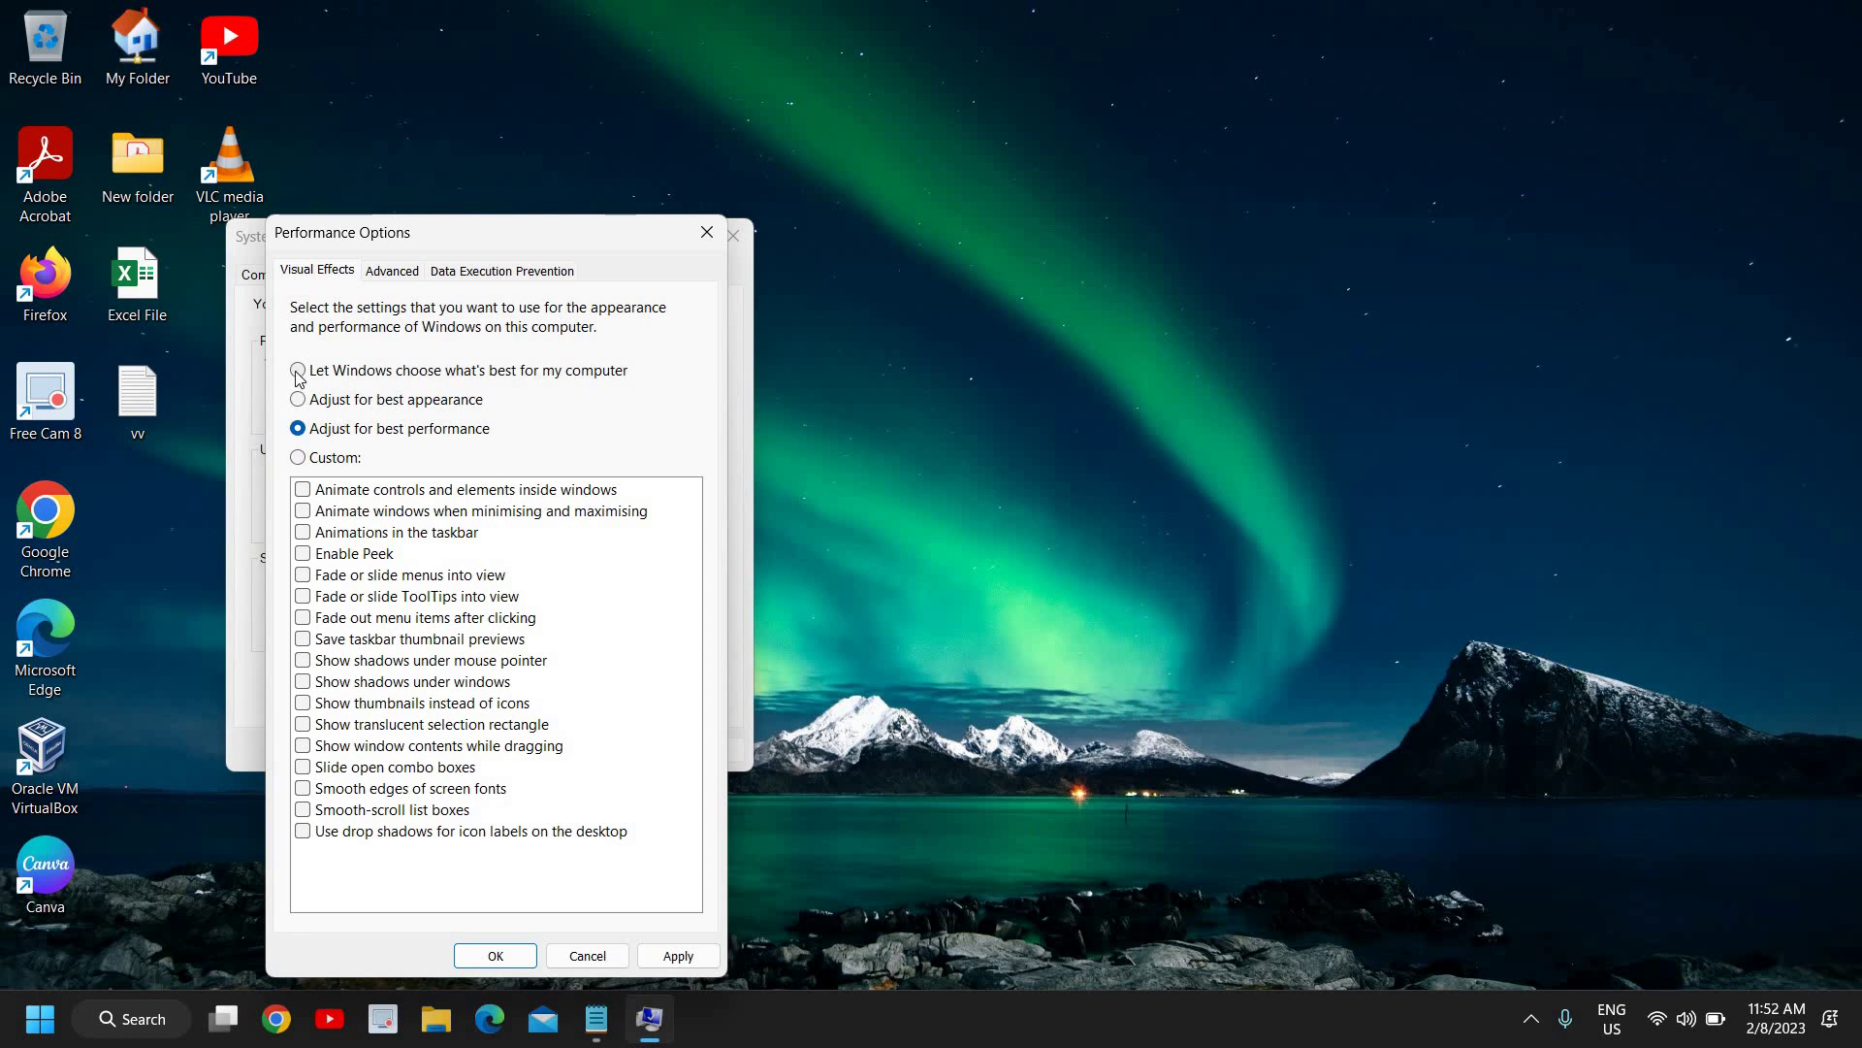
key("alt")
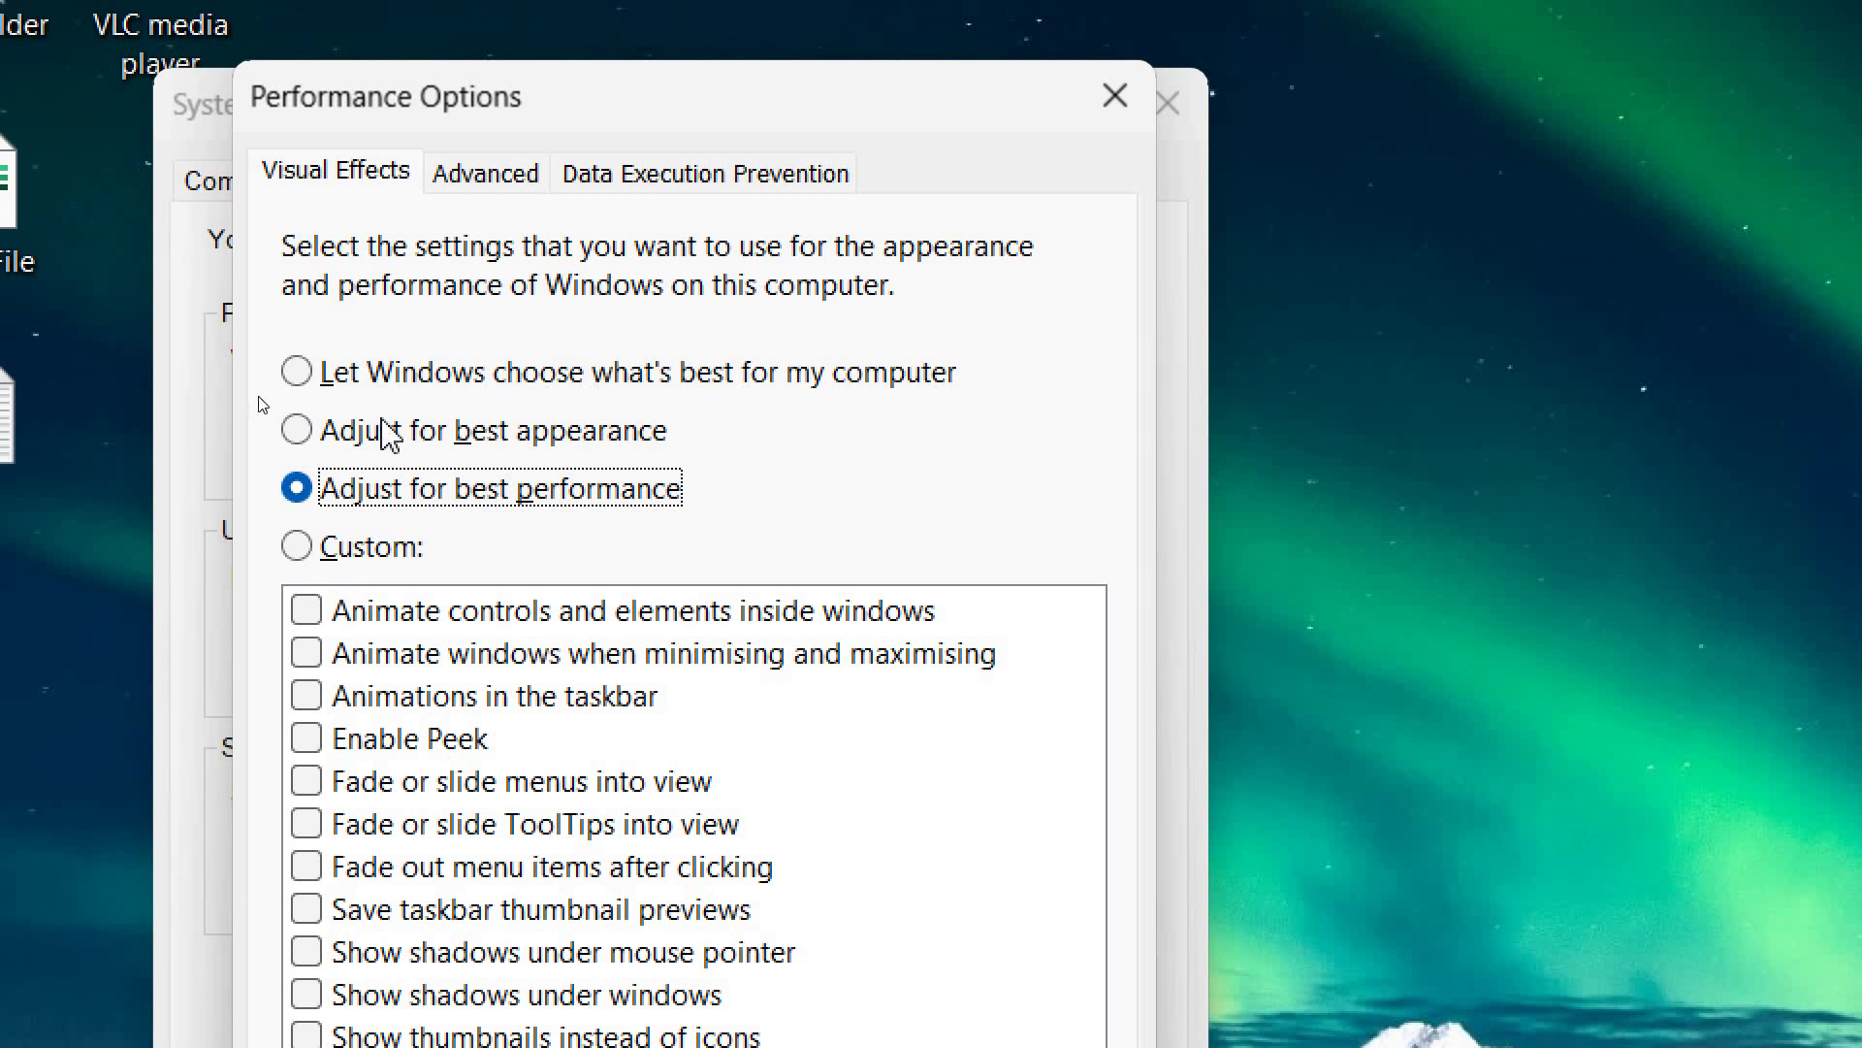
left_click(309, 374)
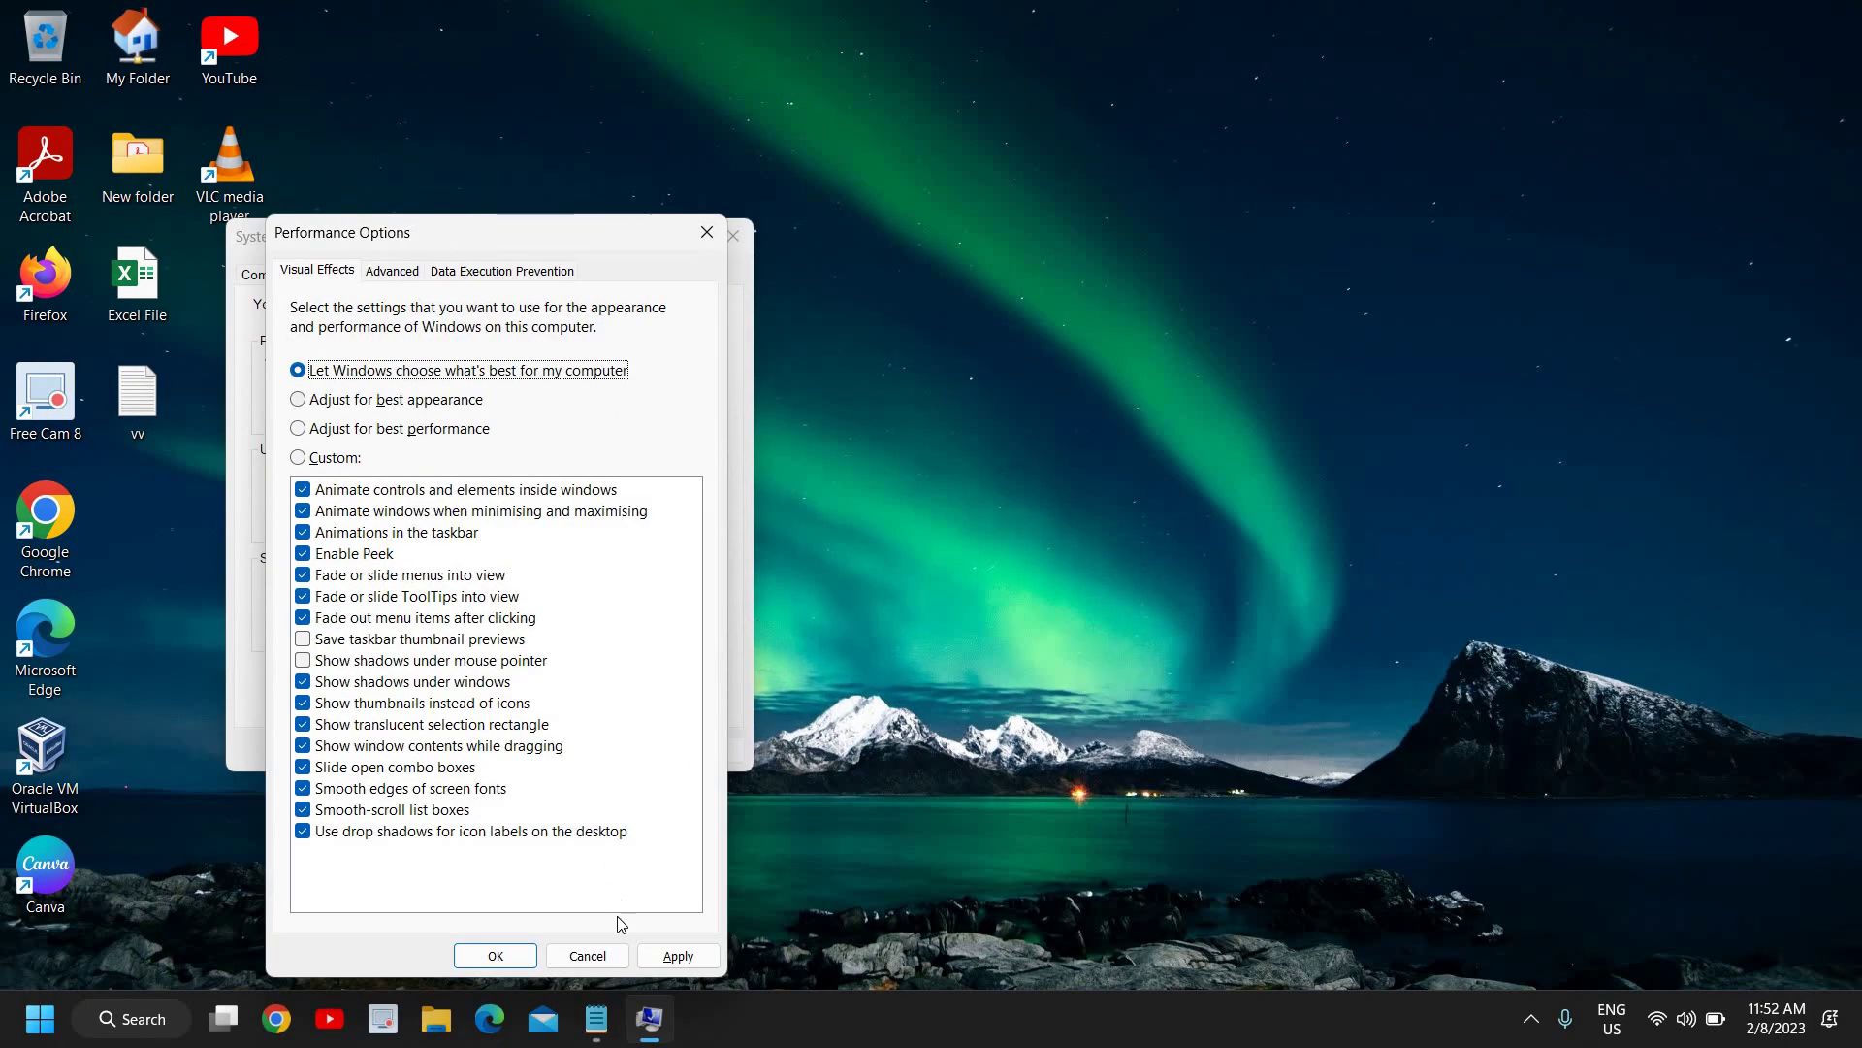
left_click(663, 957)
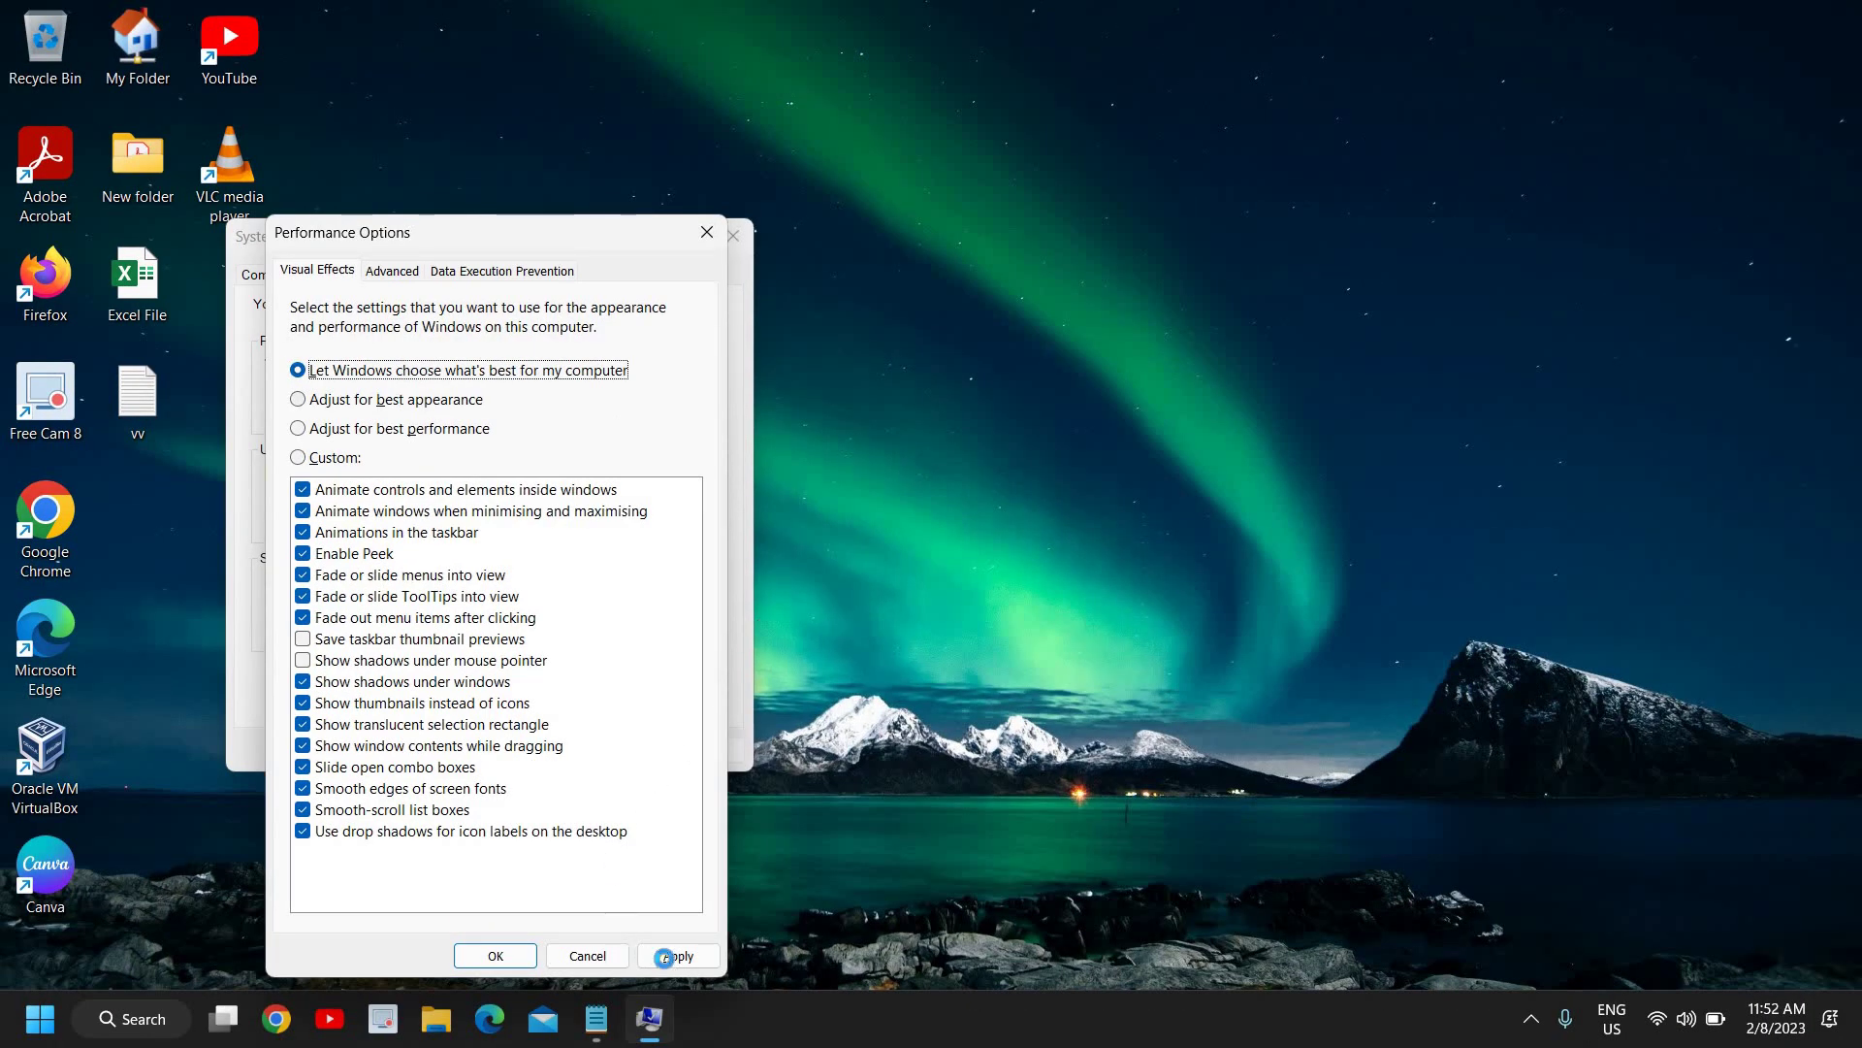
left_click(497, 957)
left_click(588, 752)
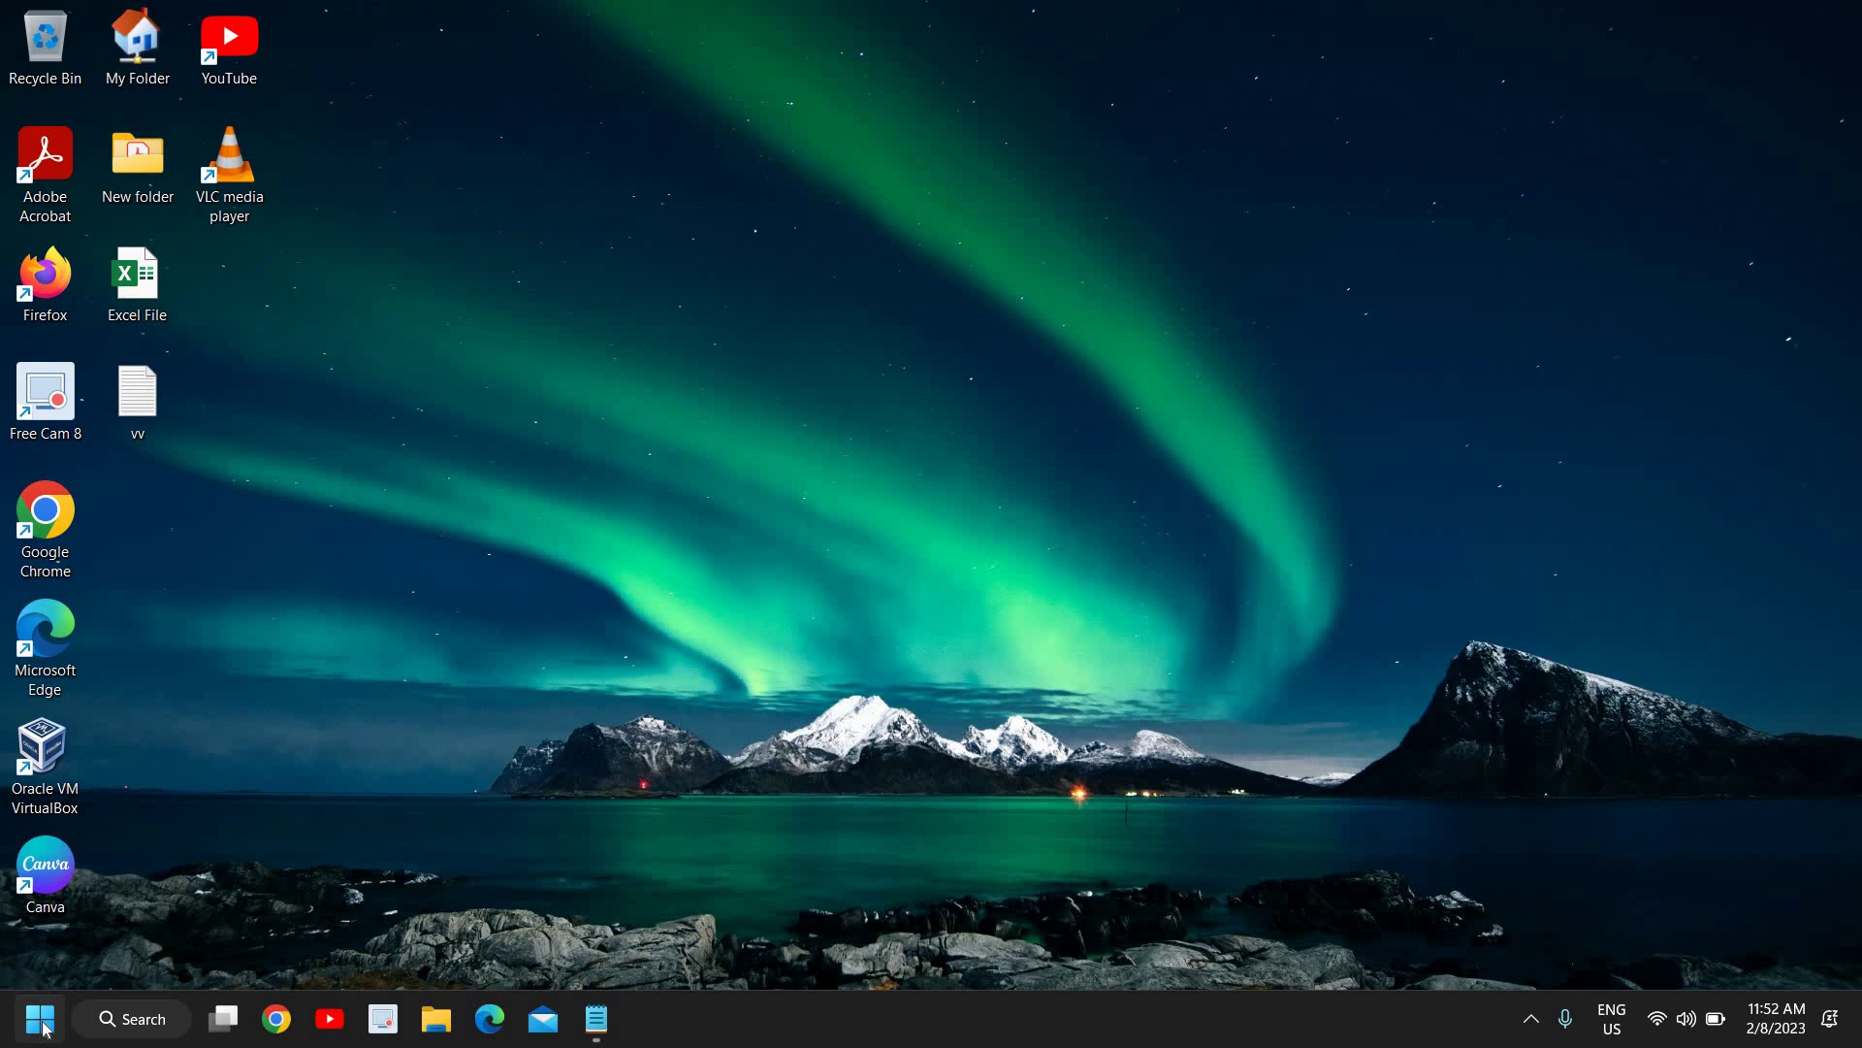
left_click(161, 1005)
type("app")
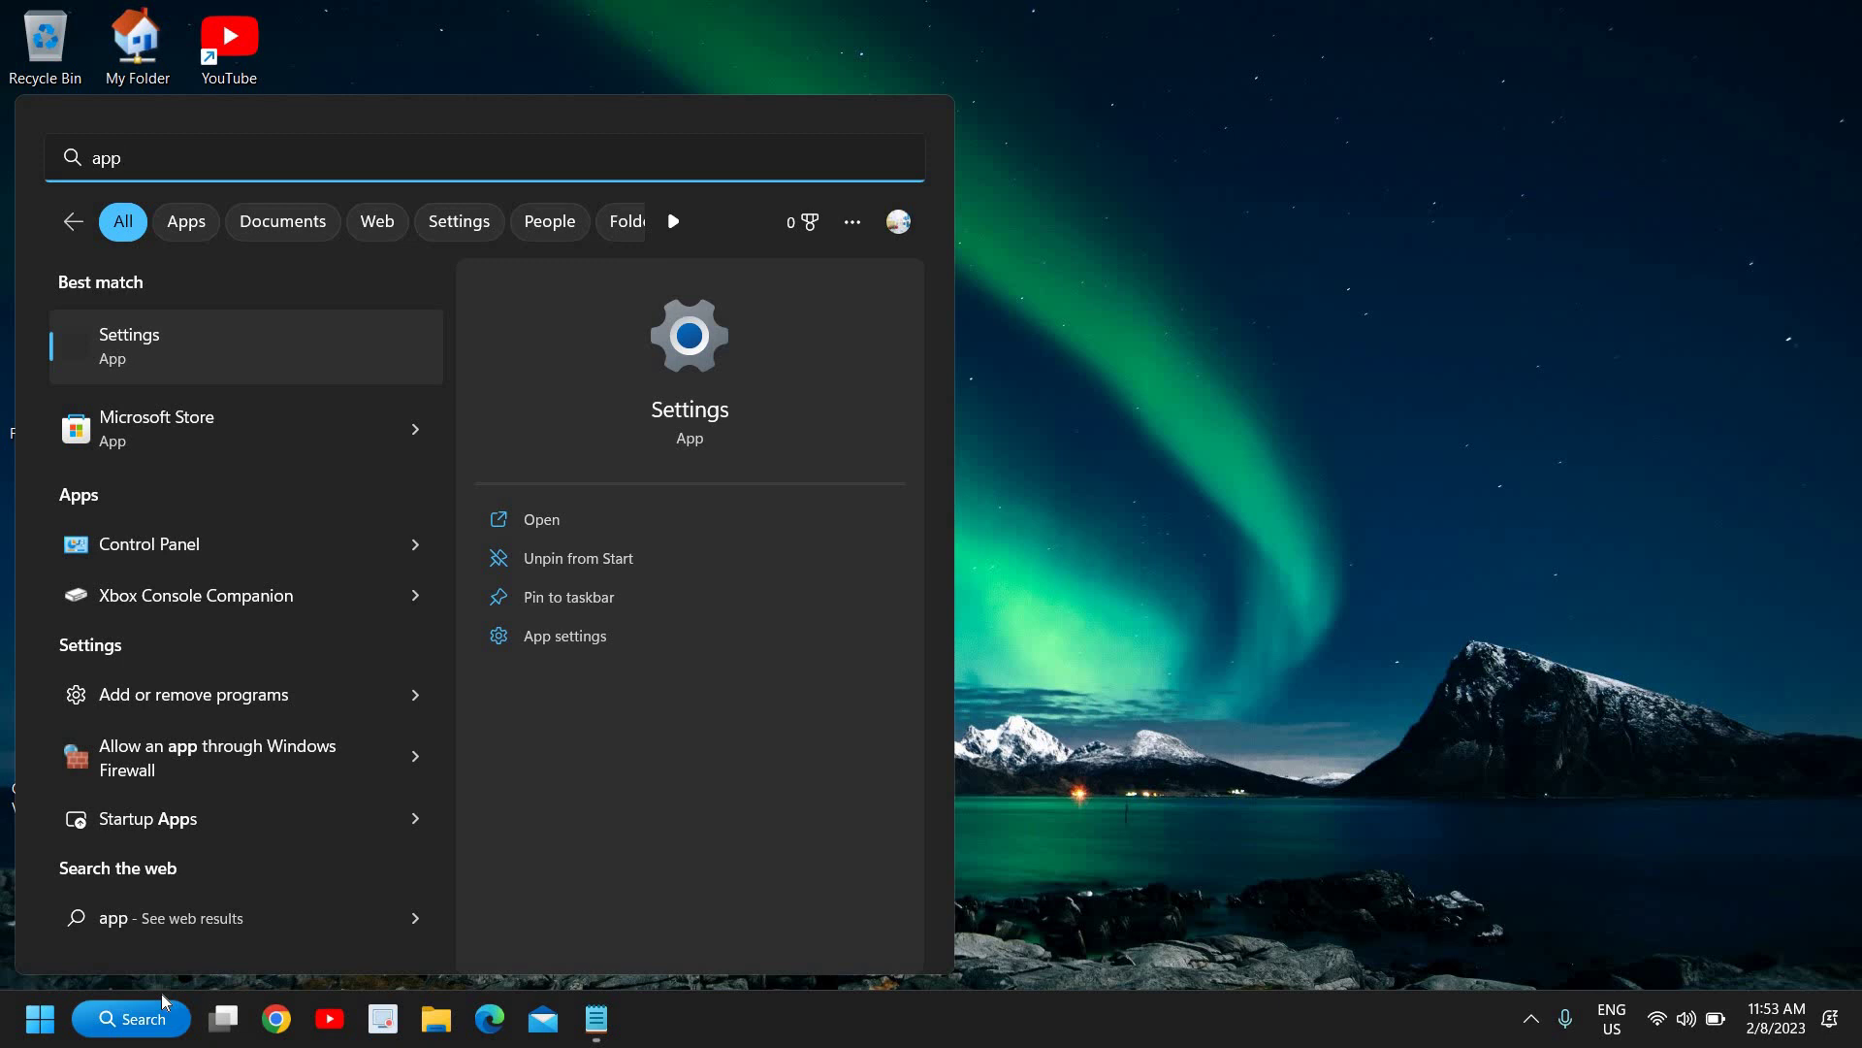
type("wiz")
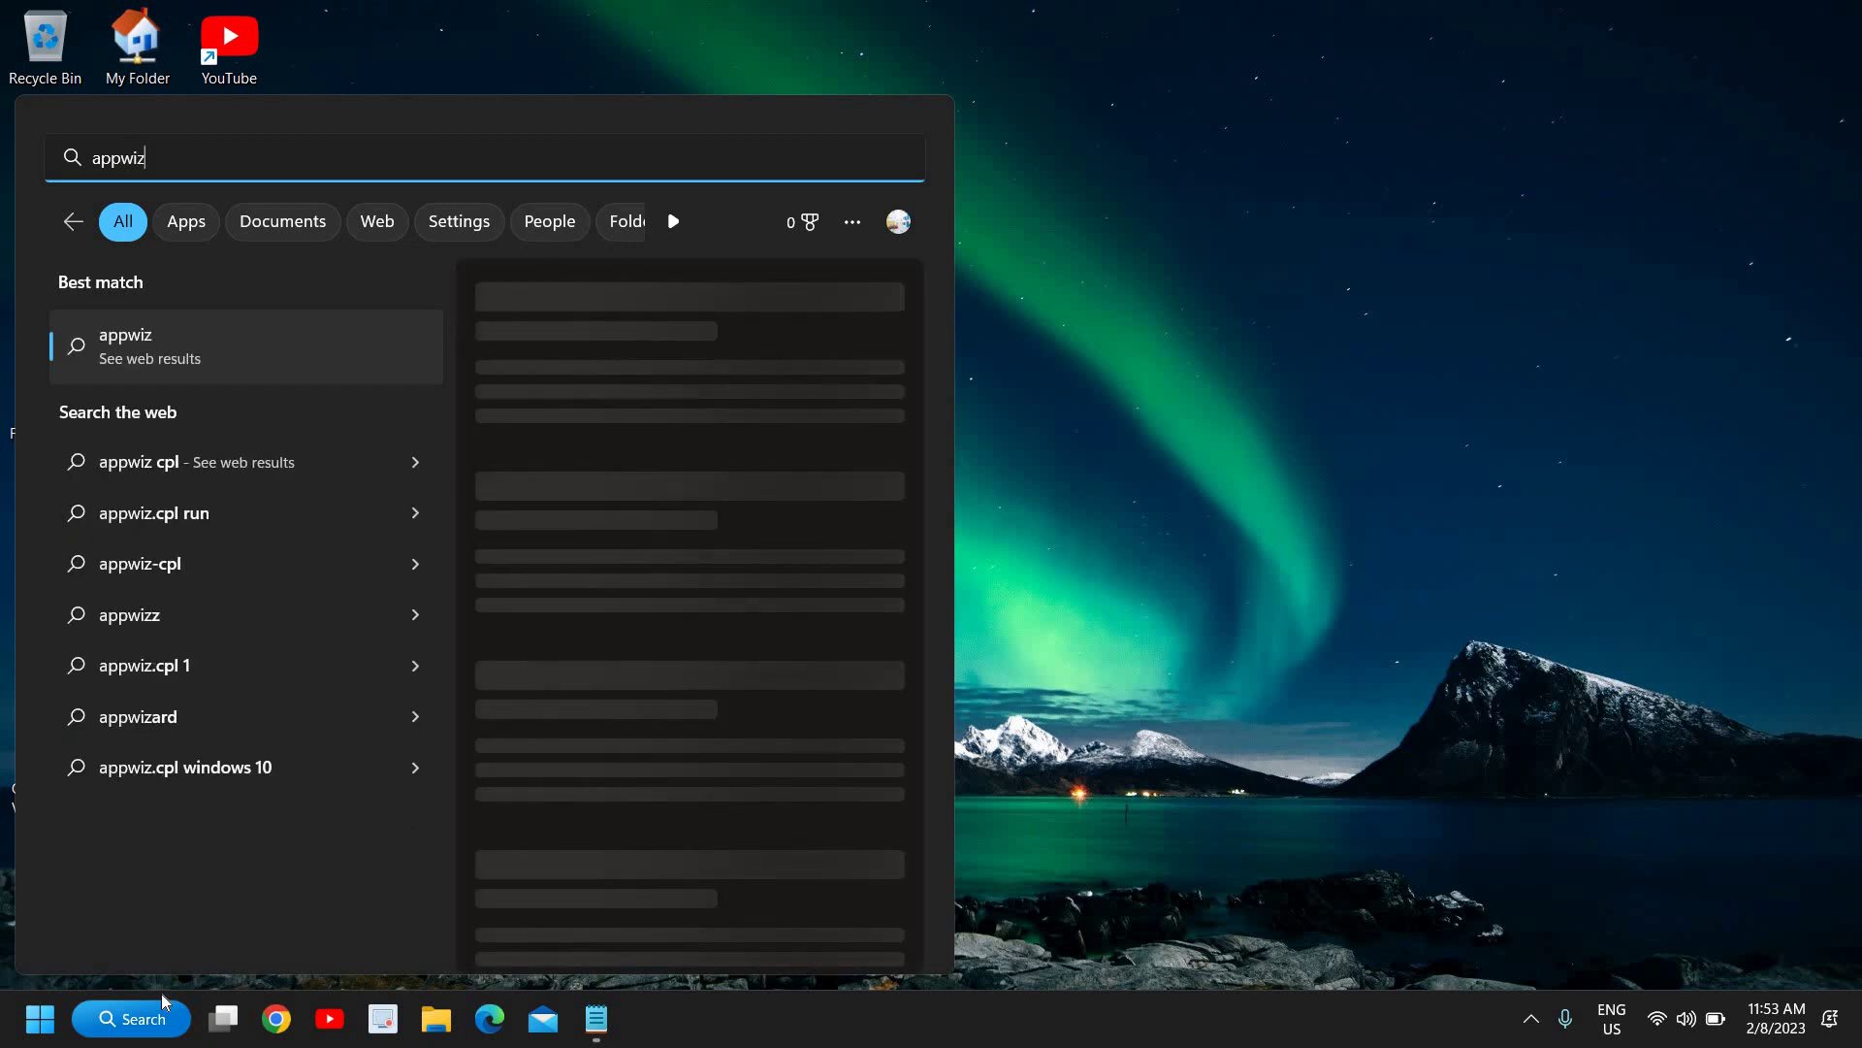
type(".cpl")
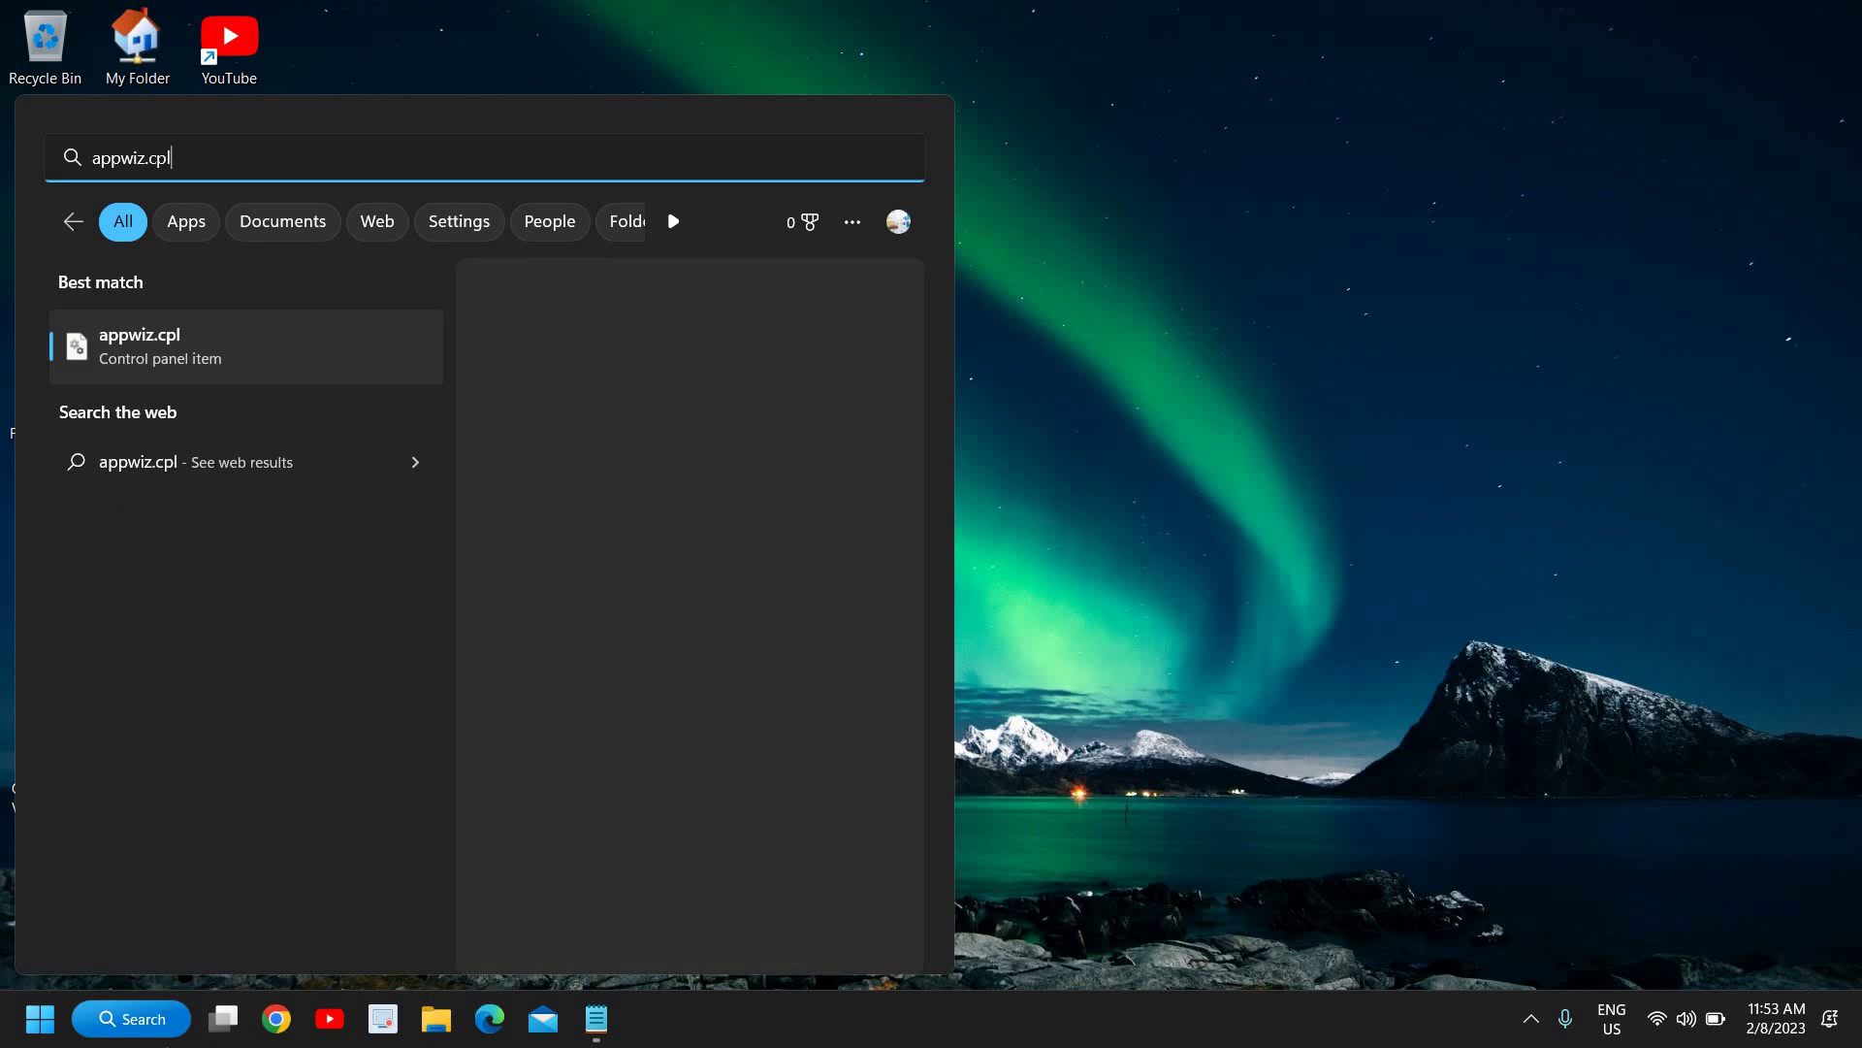
left_click(268, 366)
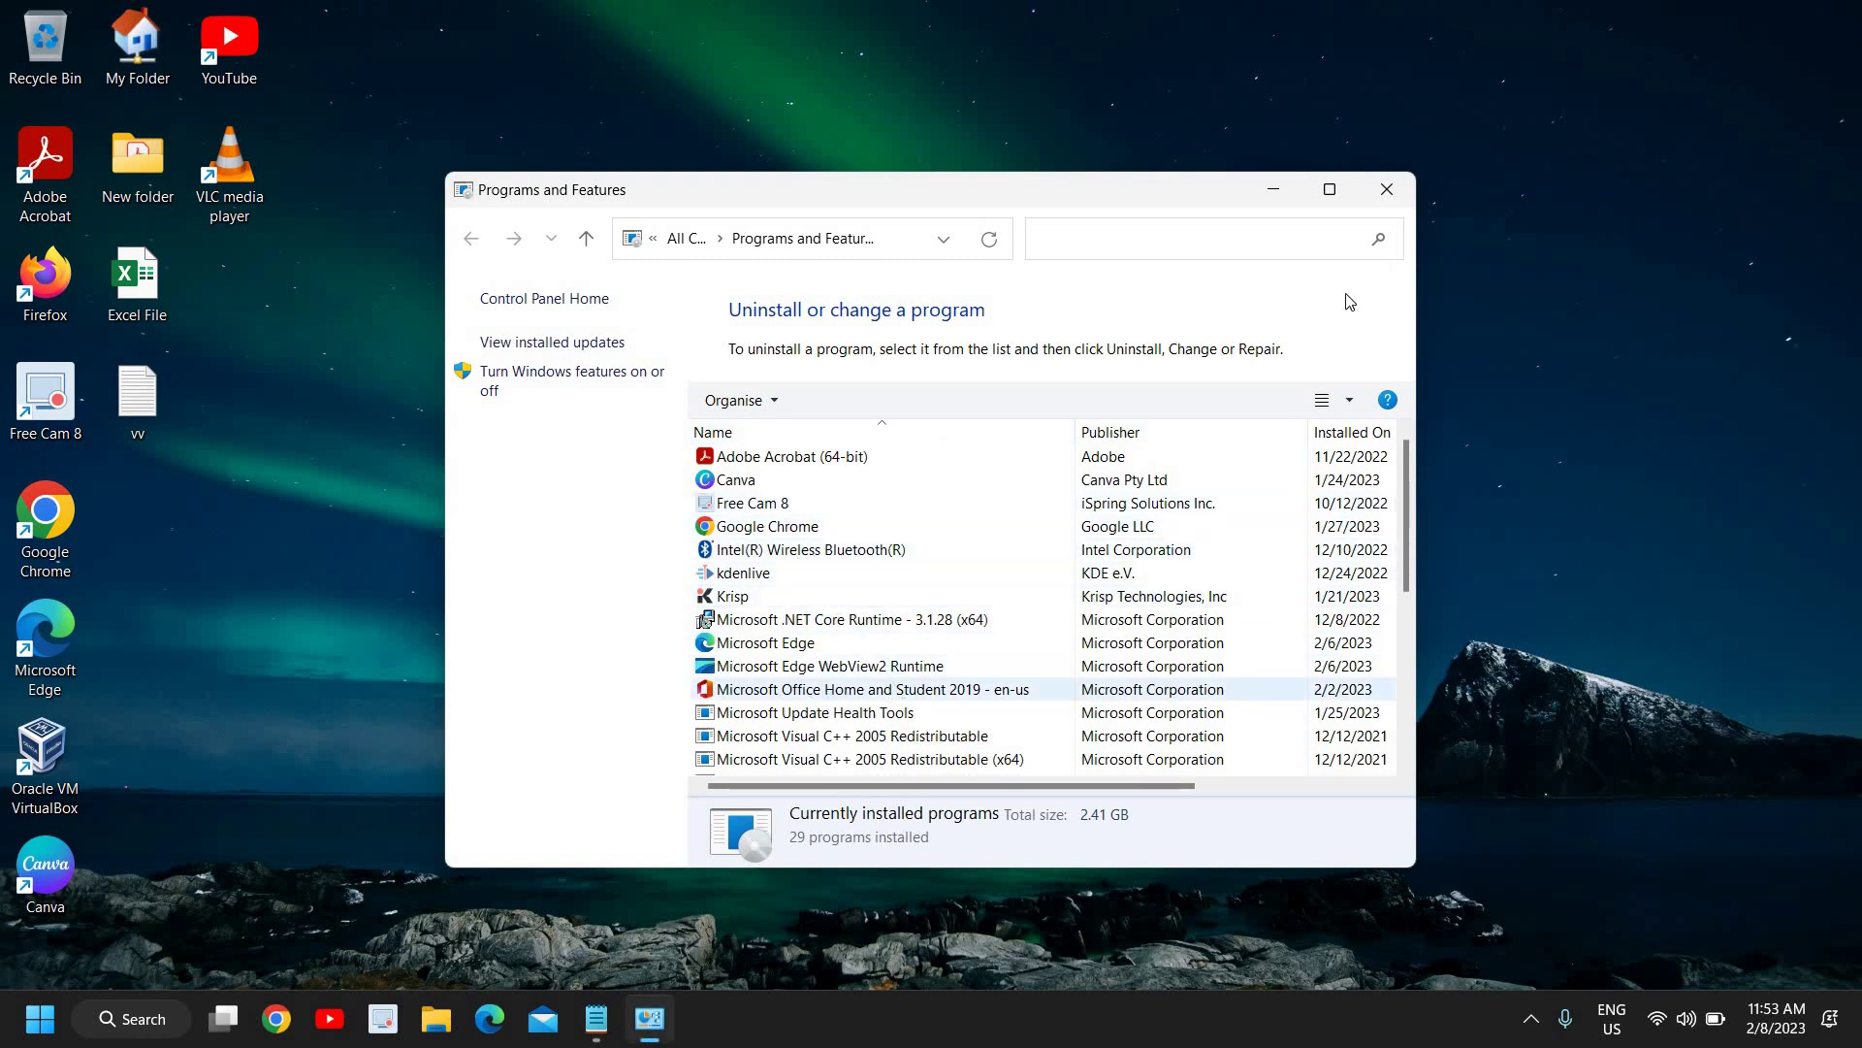
left_click(1387, 189)
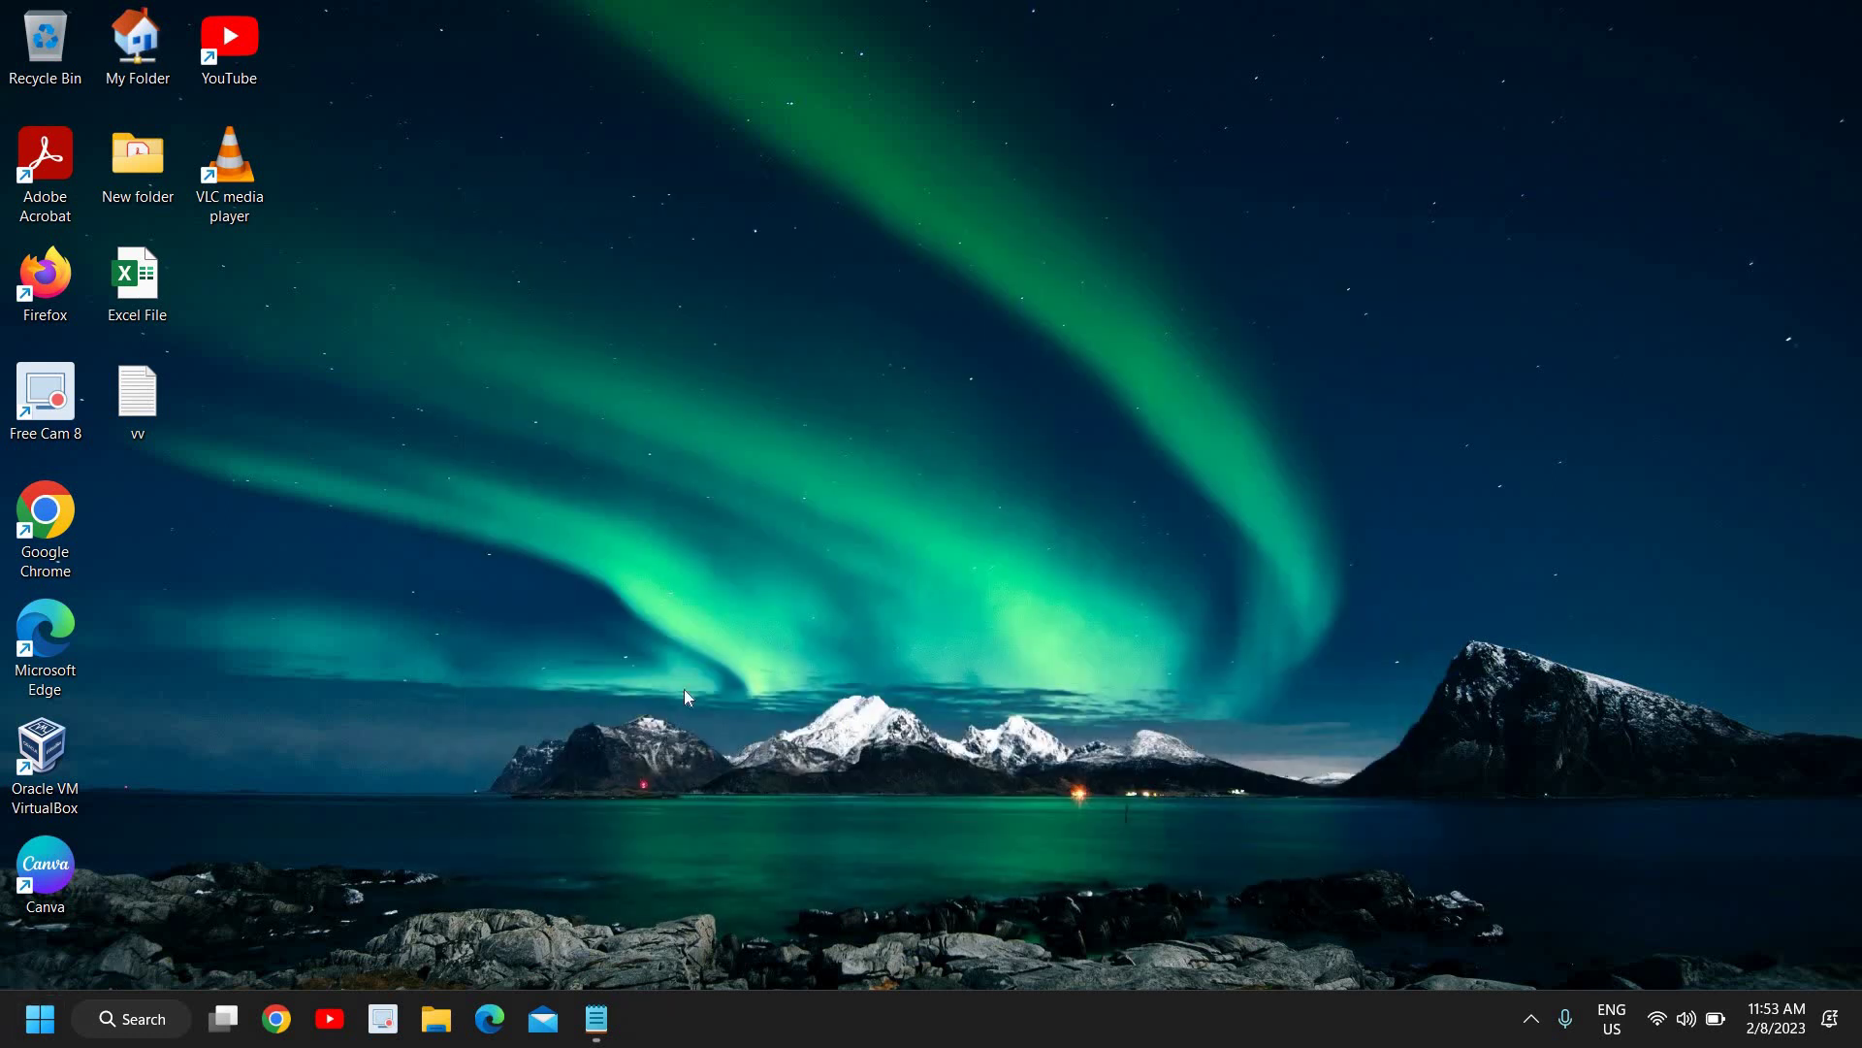
right_click(43, 1020)
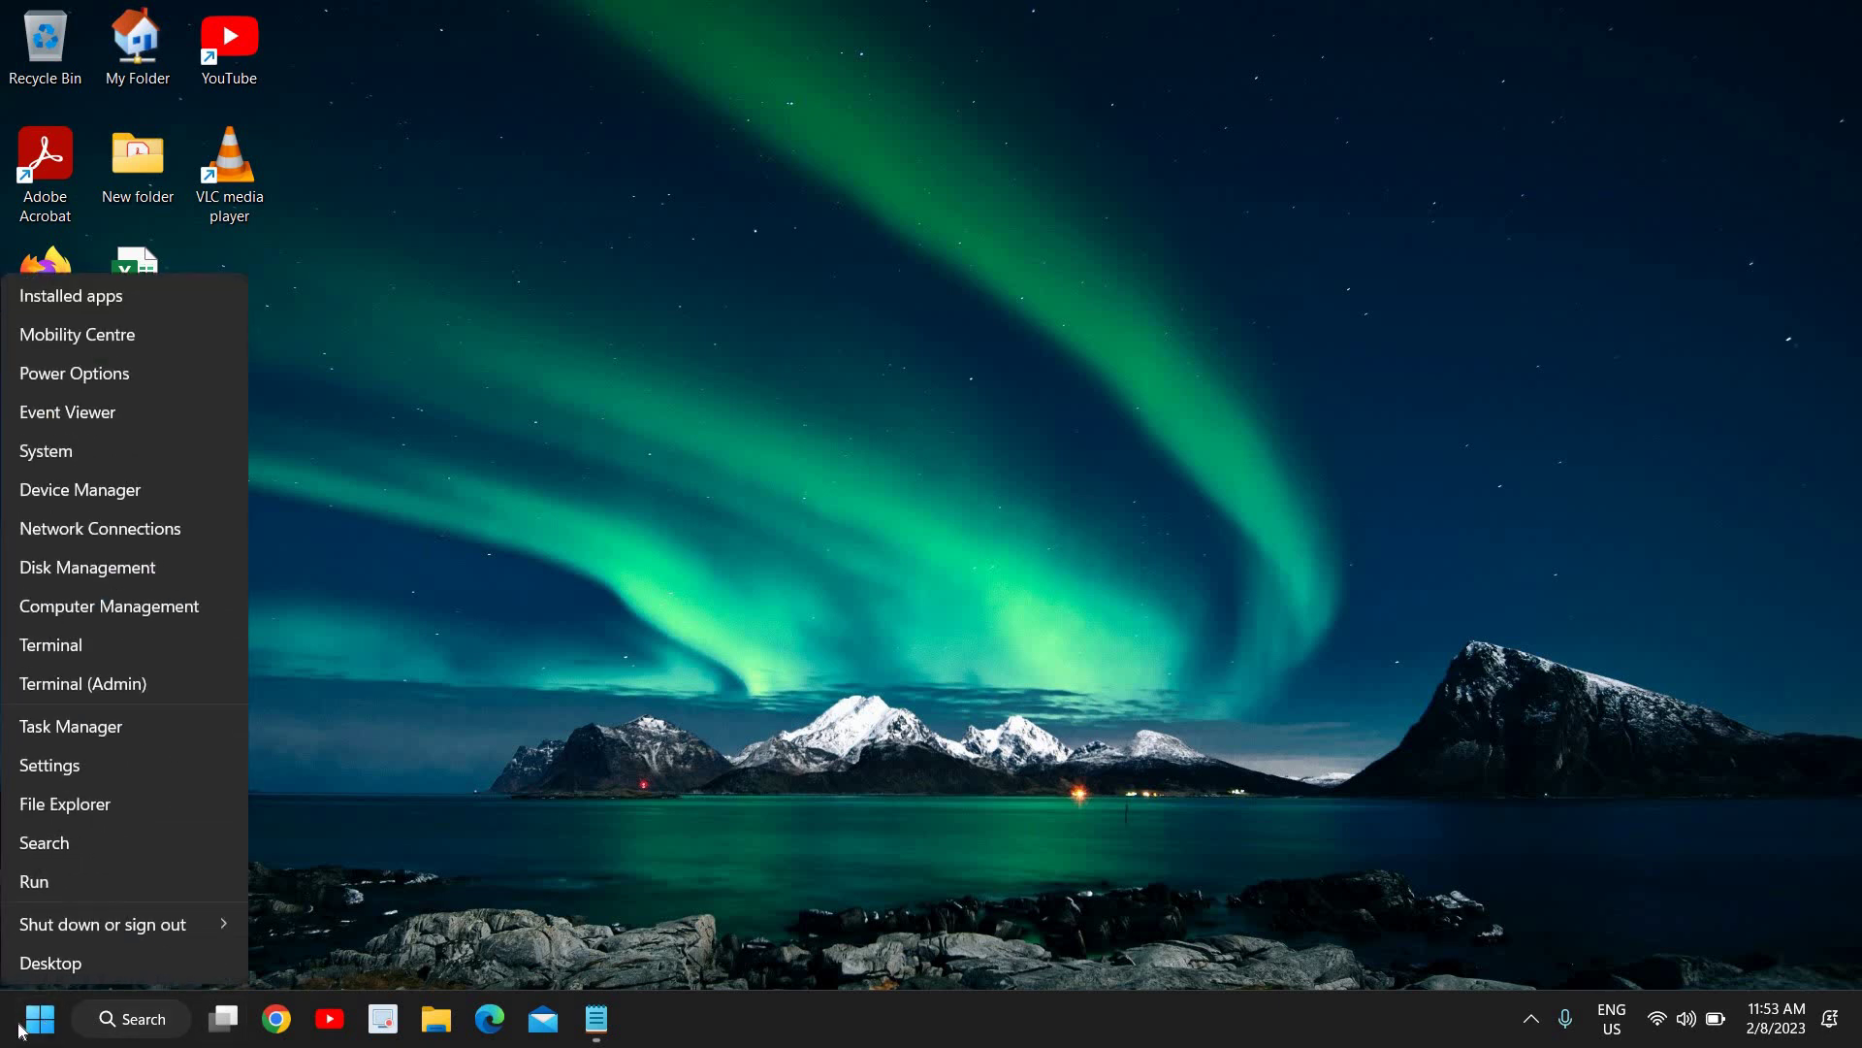
left_click(83, 717)
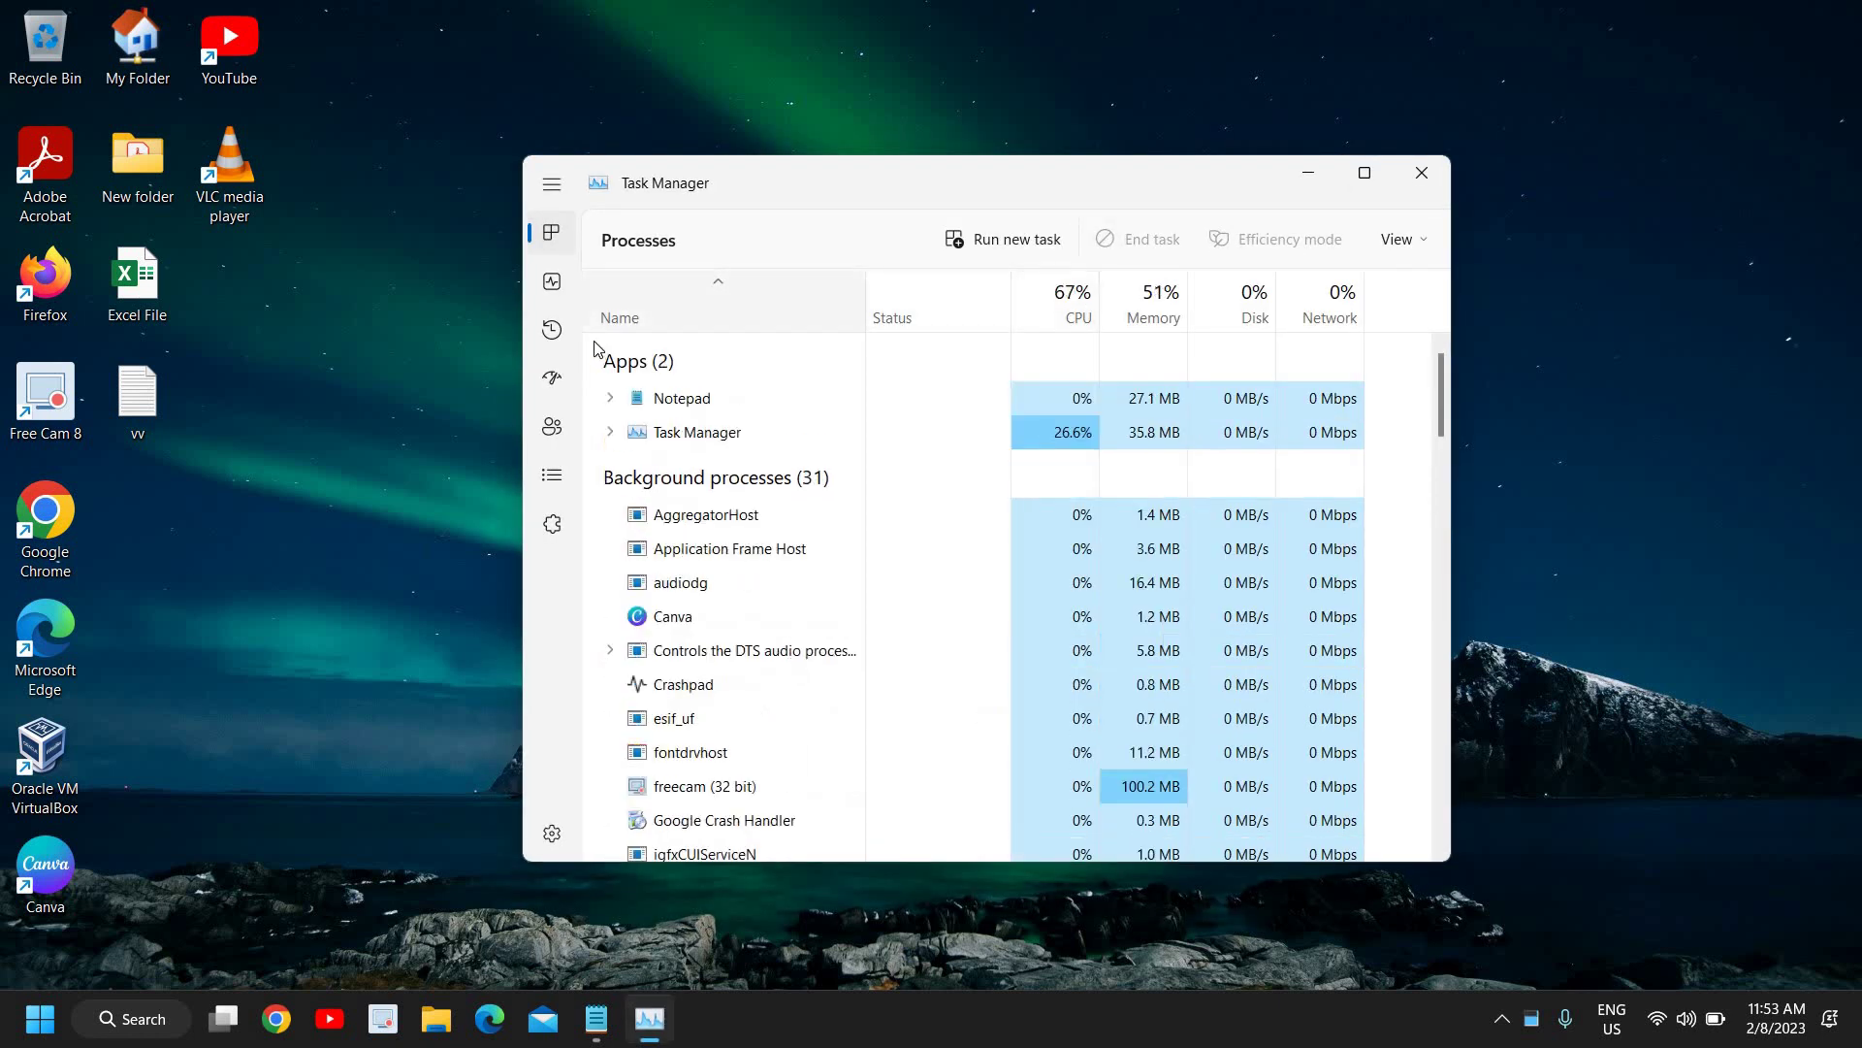
left_click(552, 183)
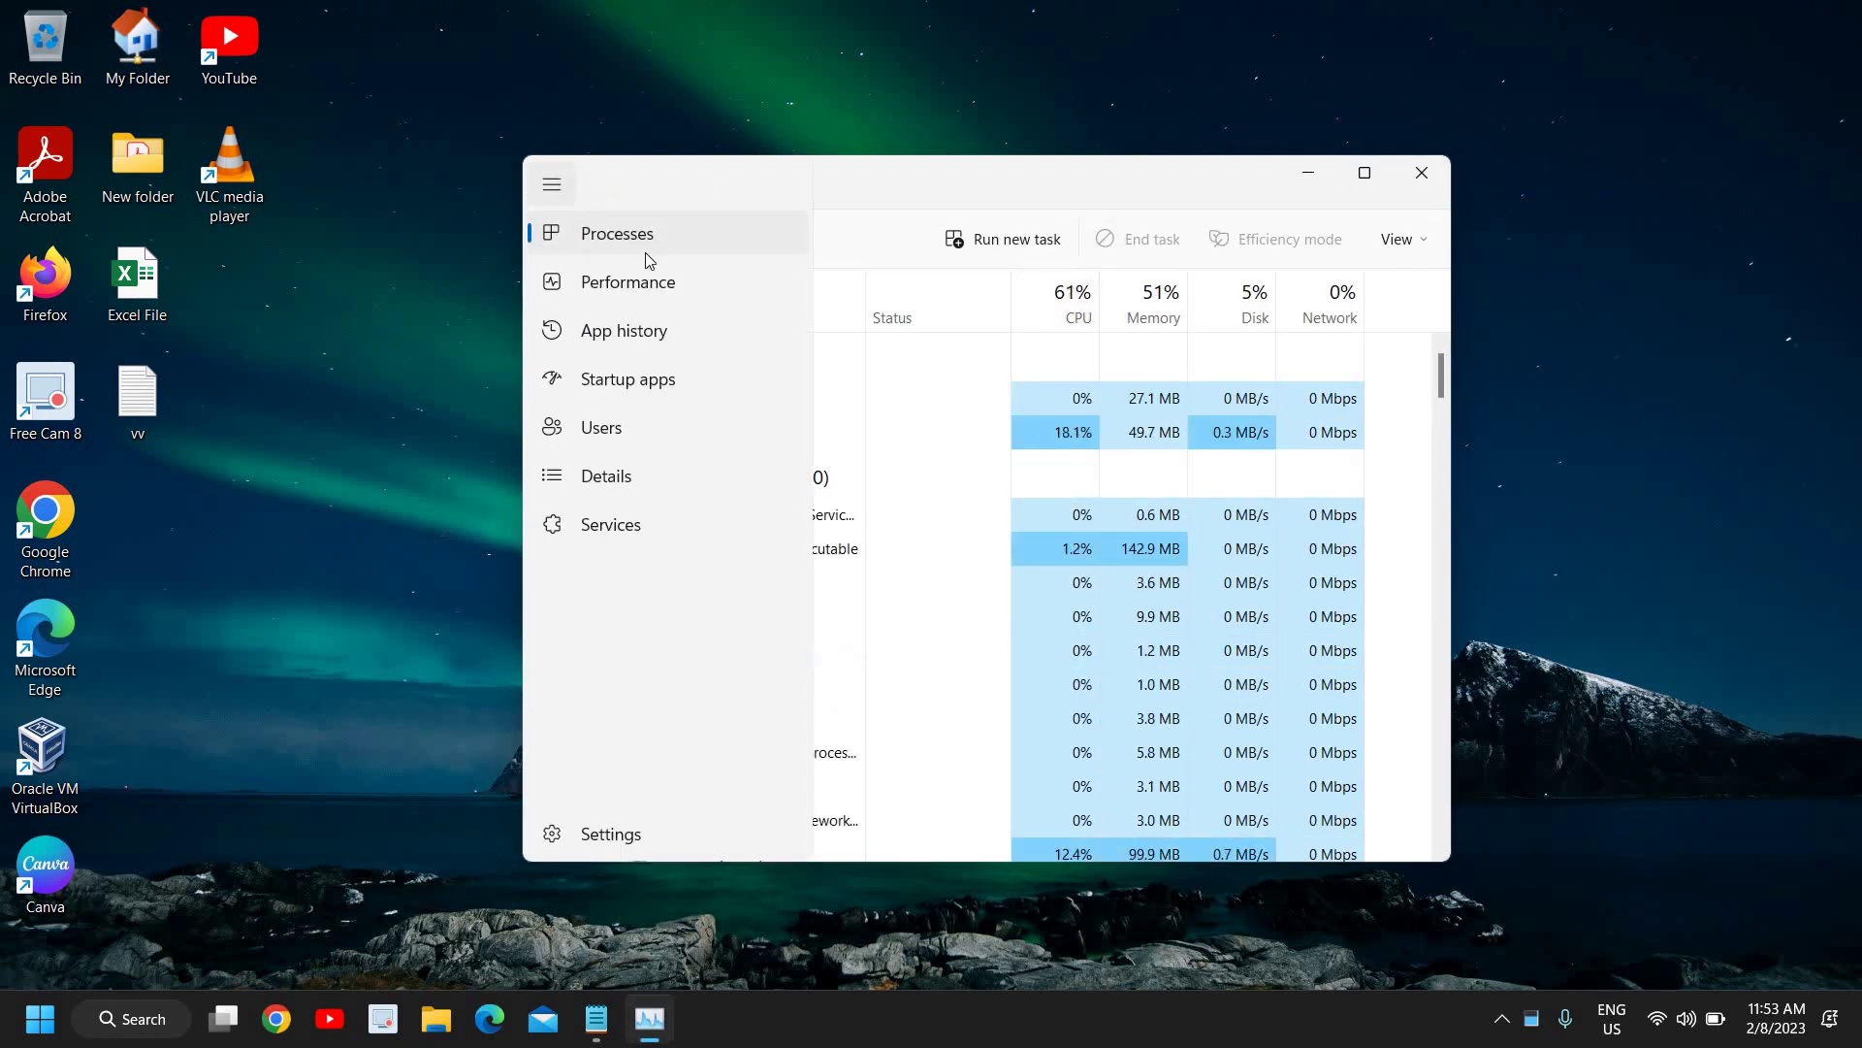
left_click(660, 389)
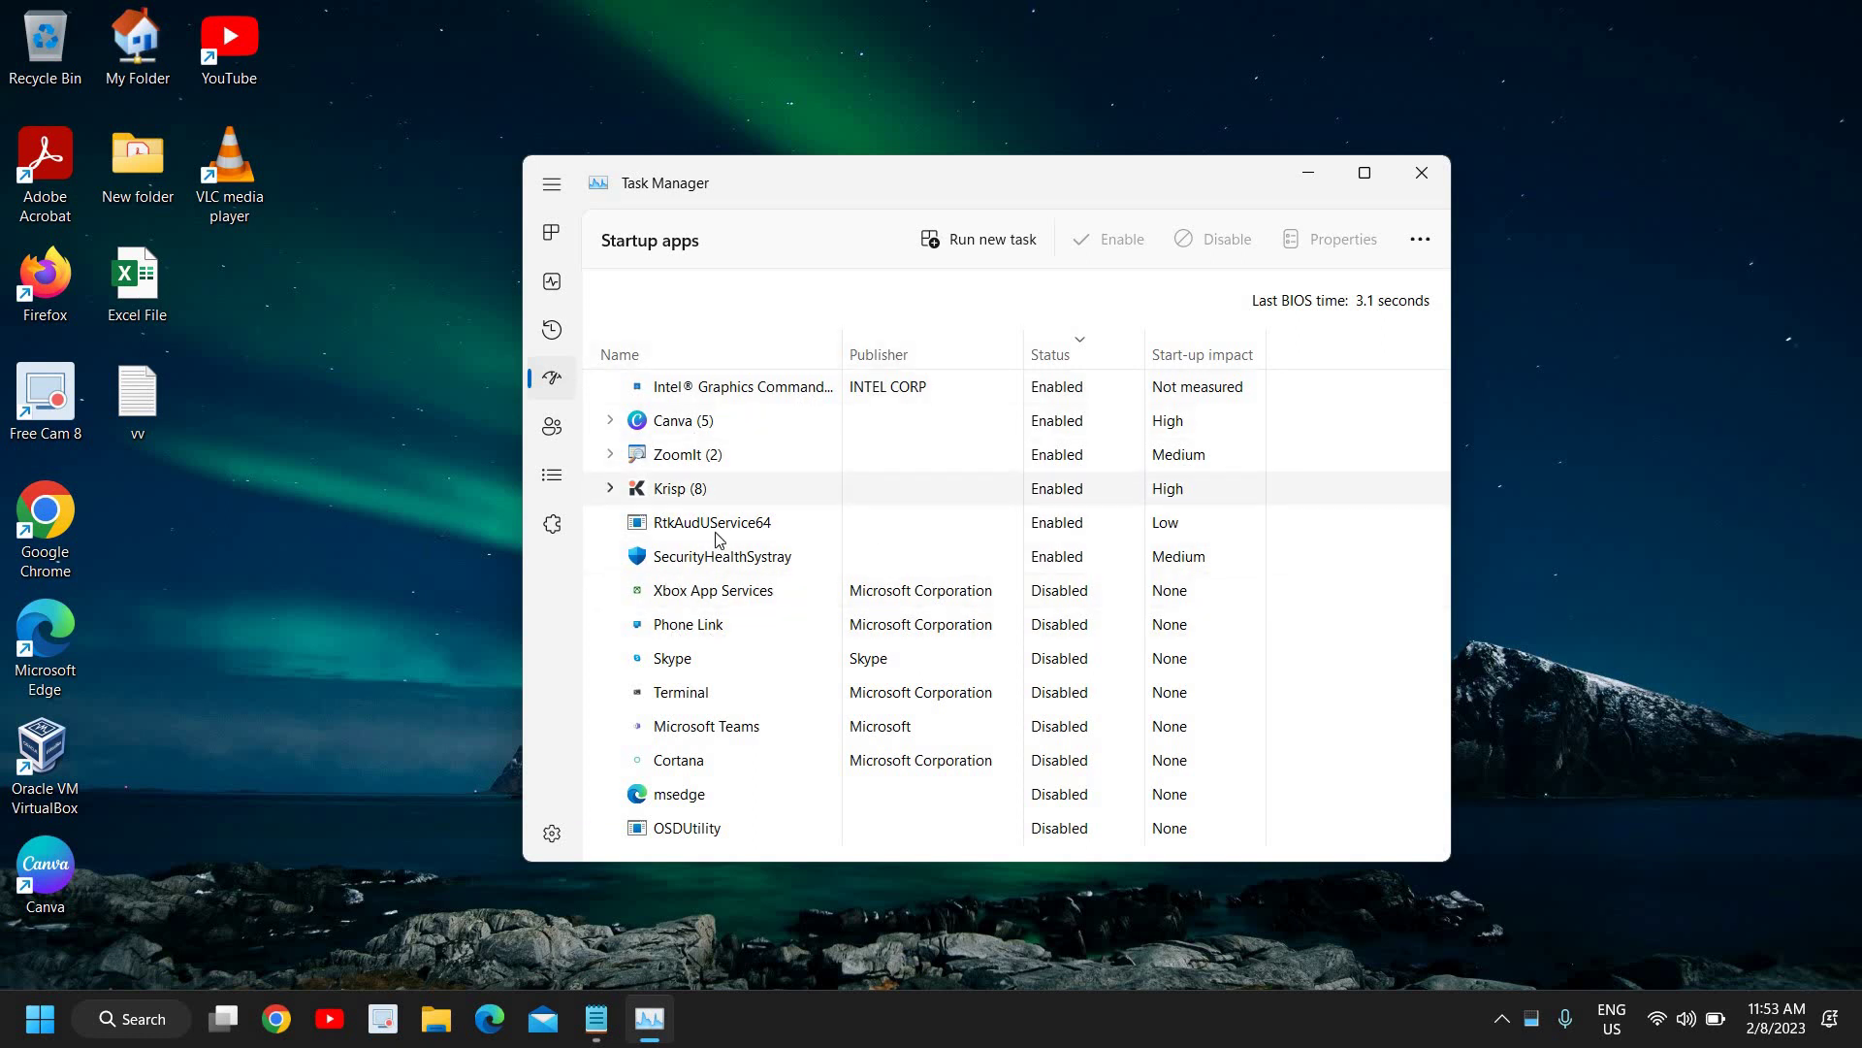
left_click(1079, 623)
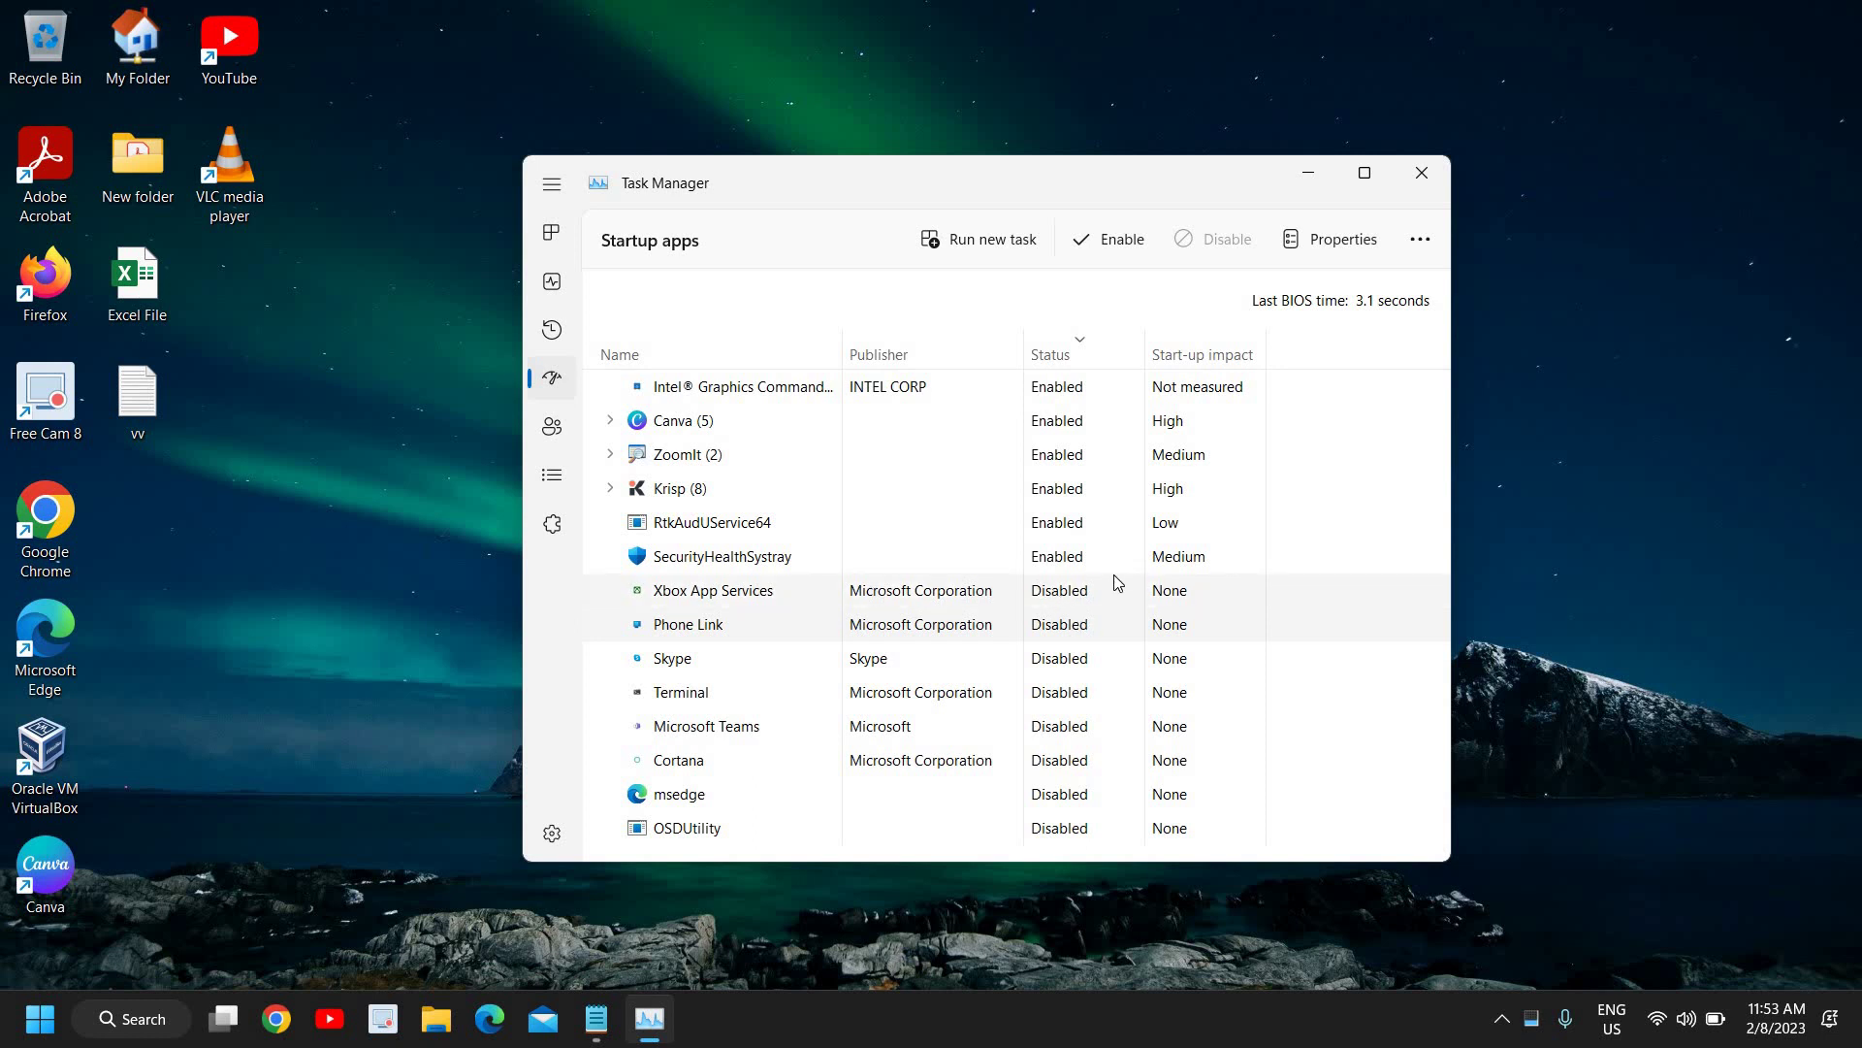
left_click(1057, 431)
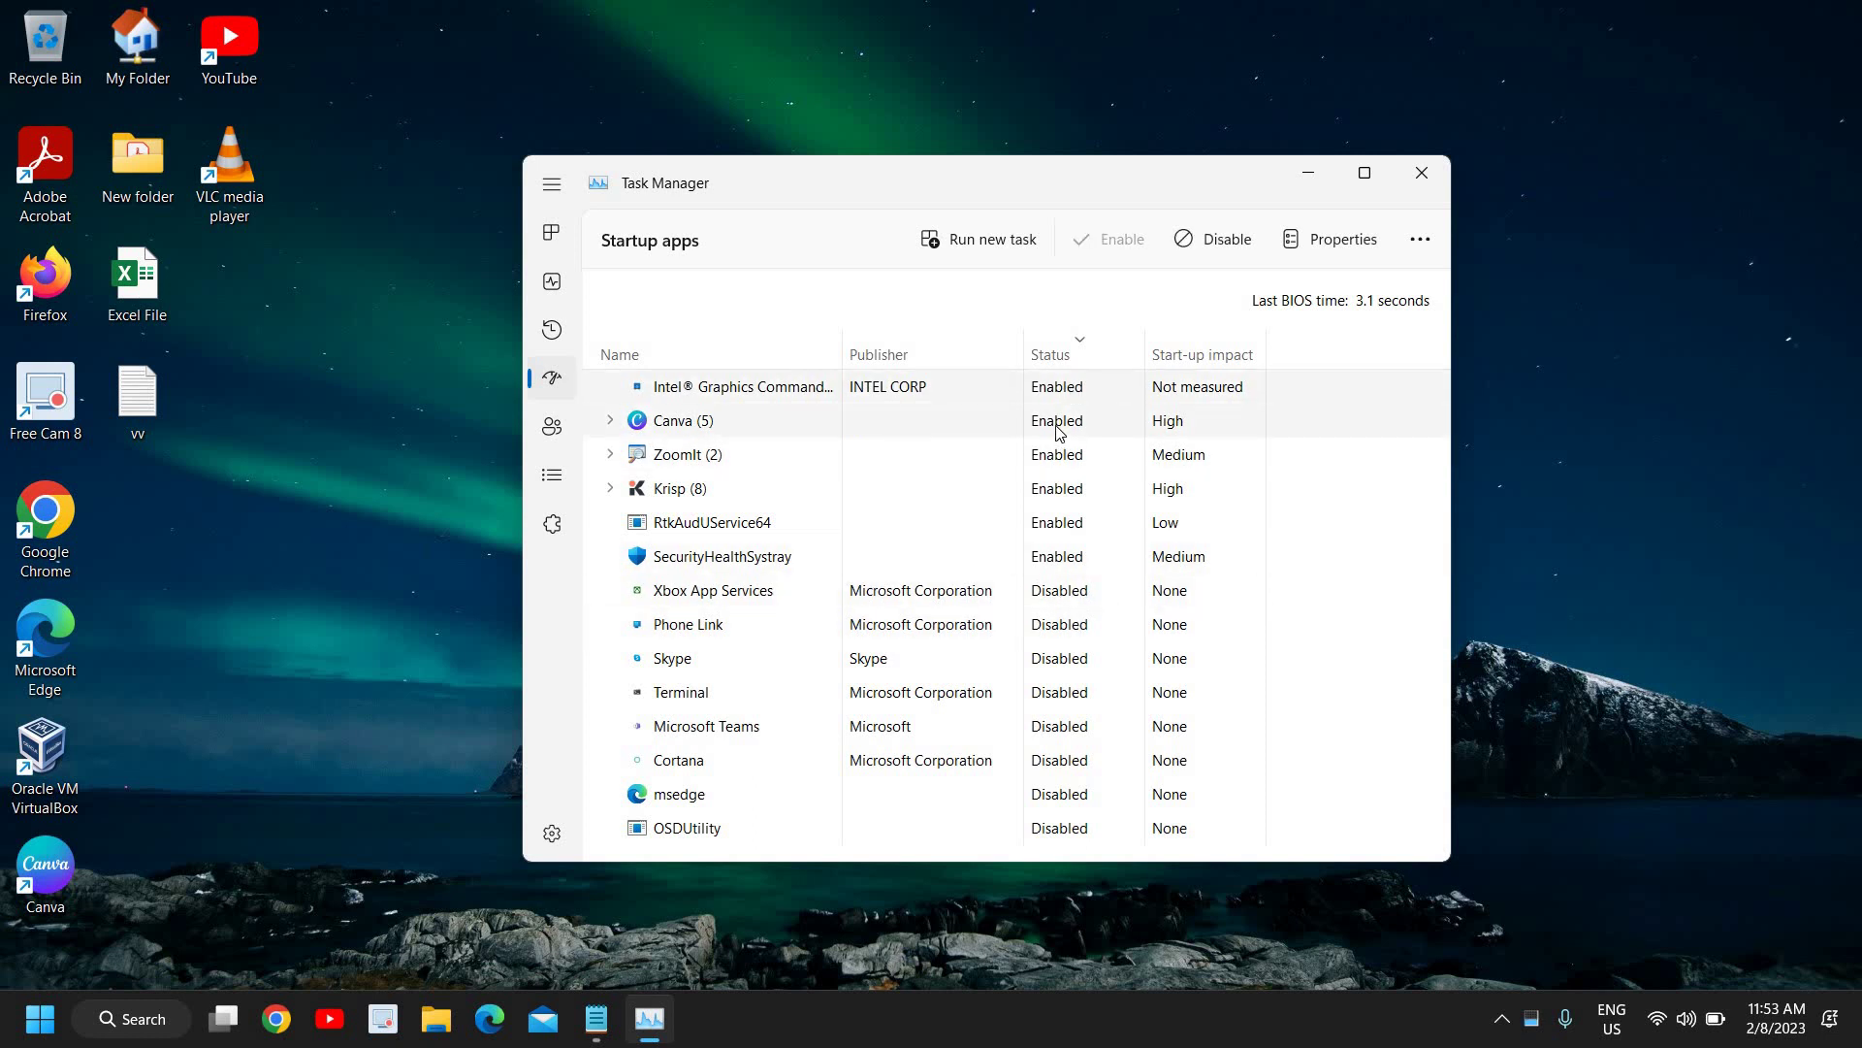
left_click(1046, 555)
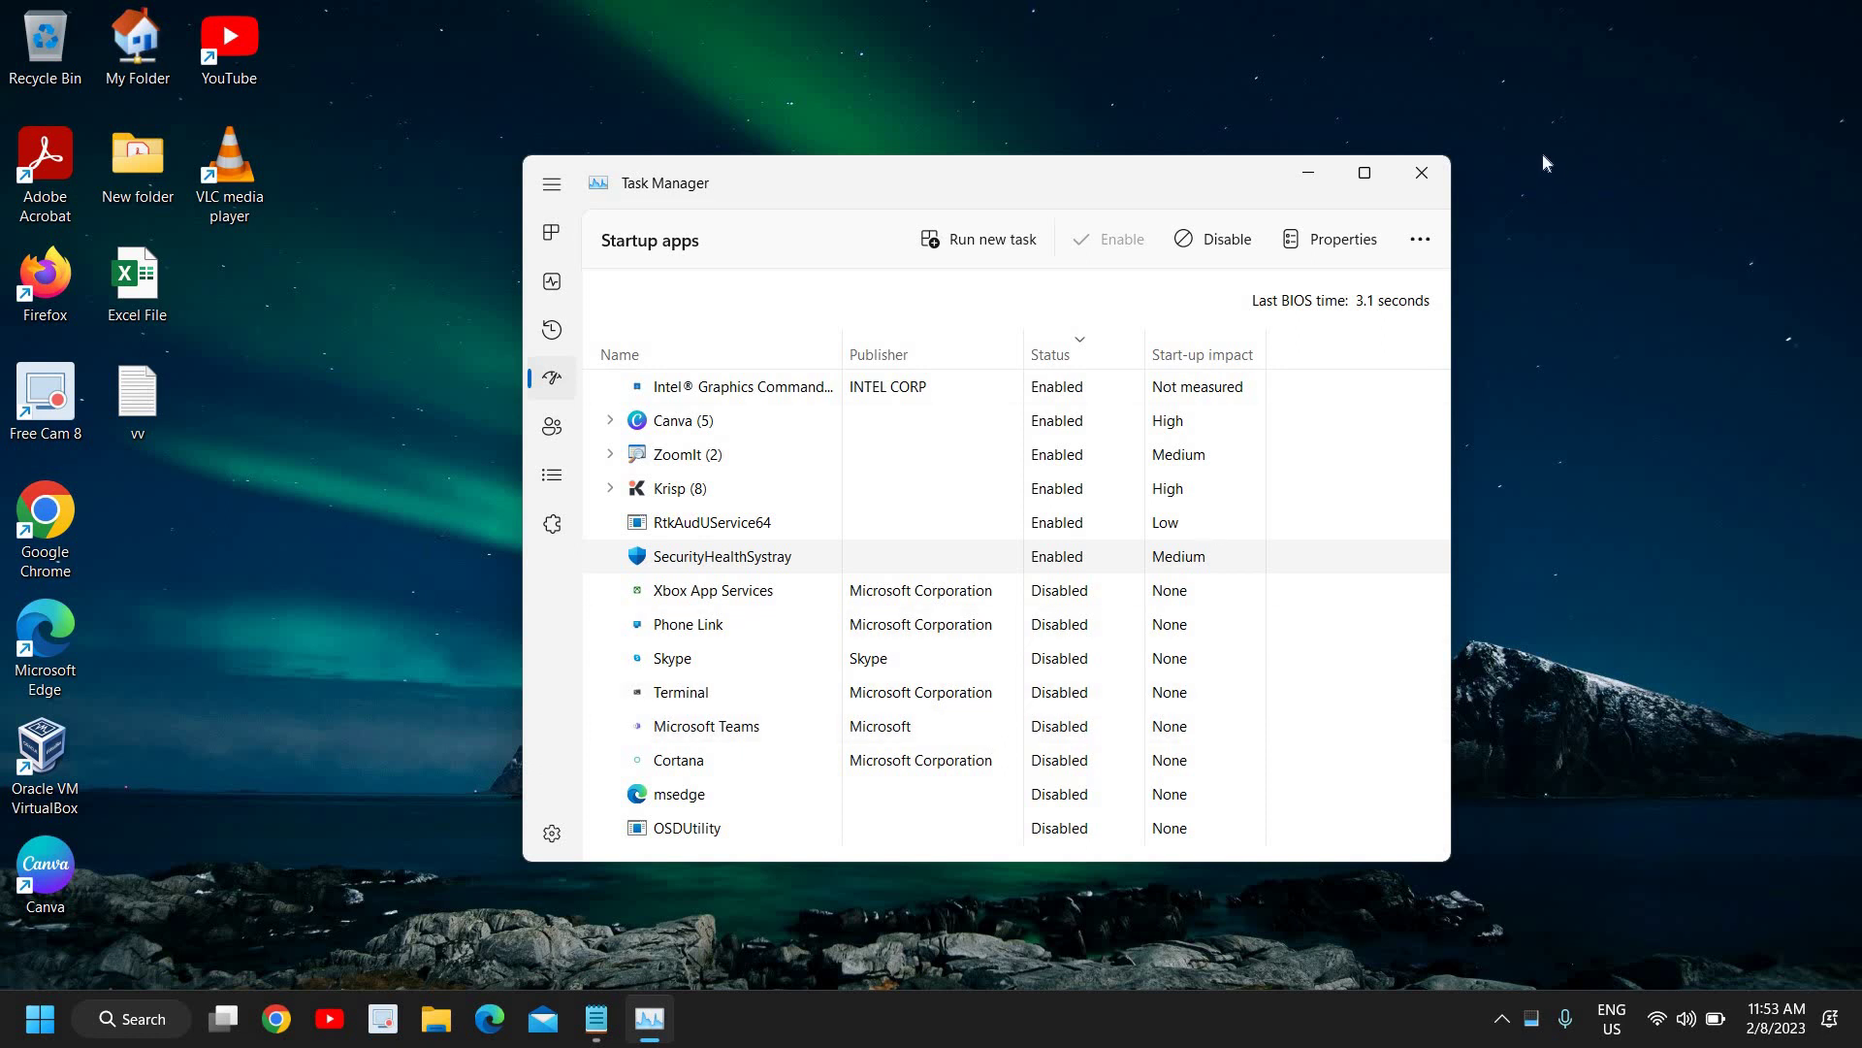
left_click(1434, 169)
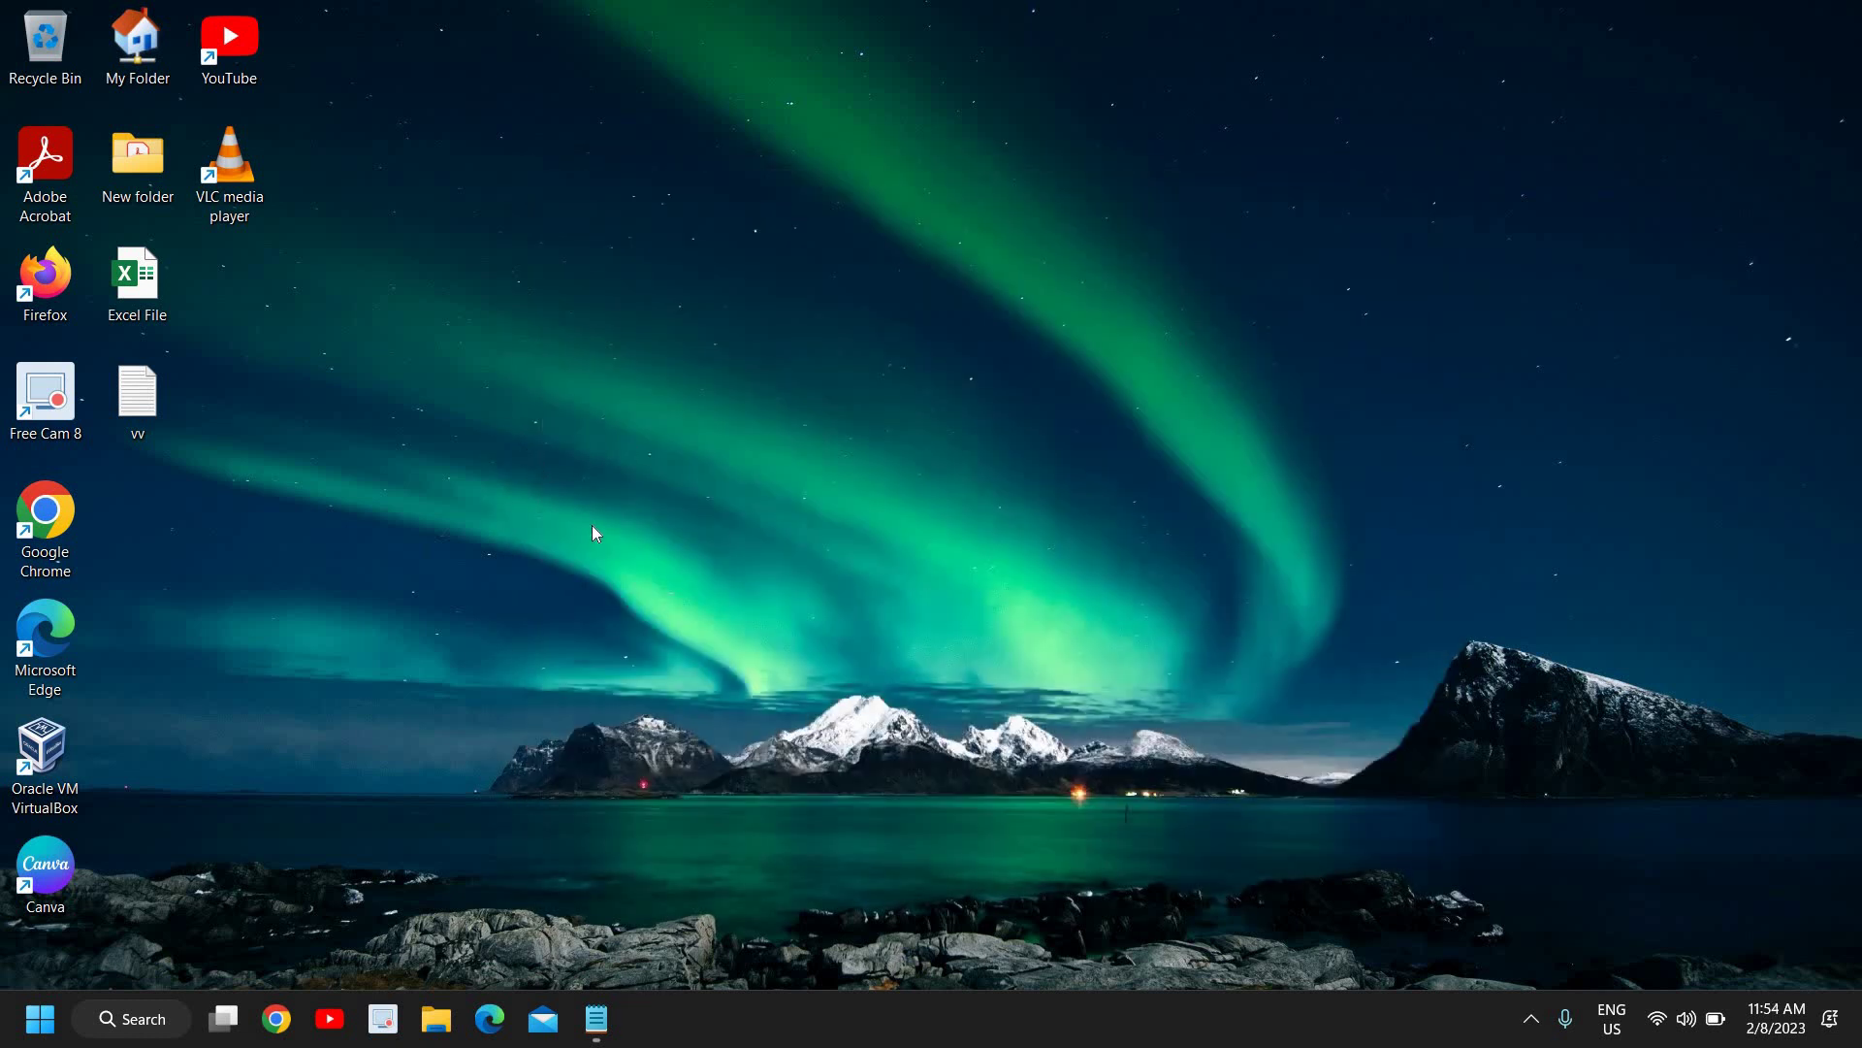
left_click(42, 1020)
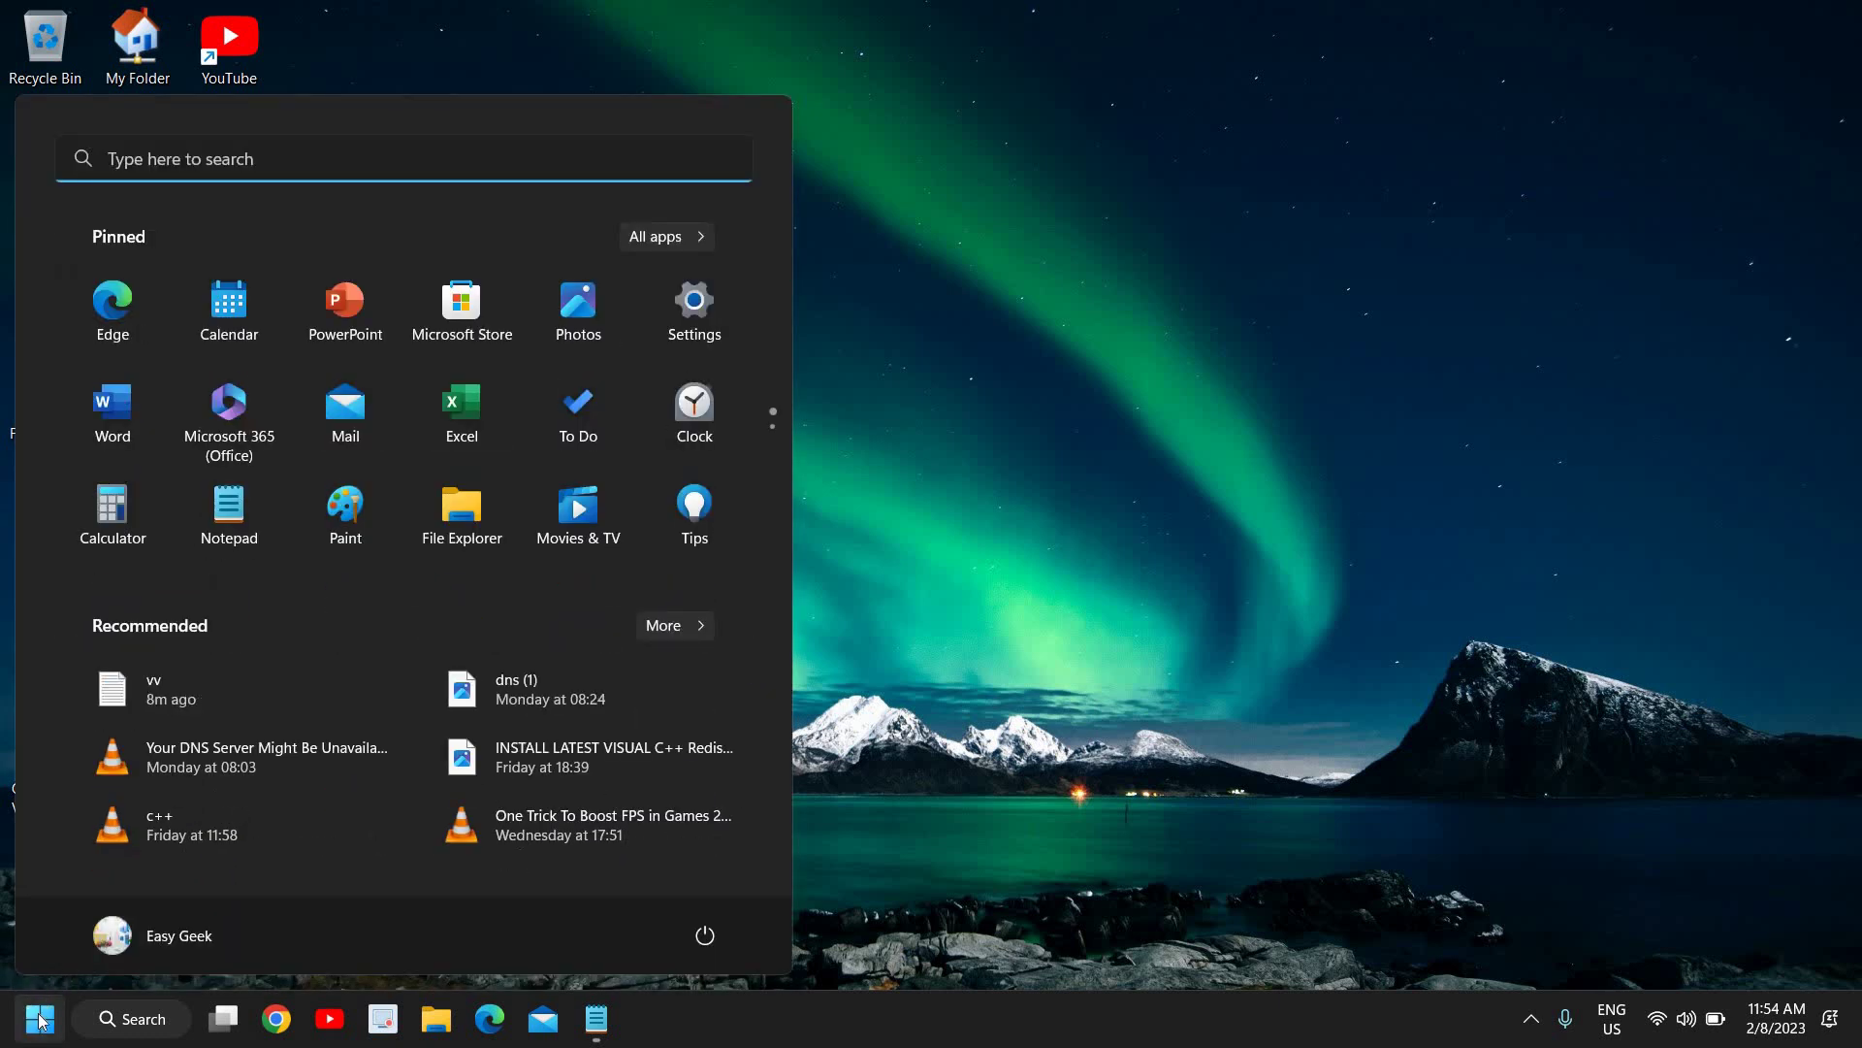
left_click(689, 303)
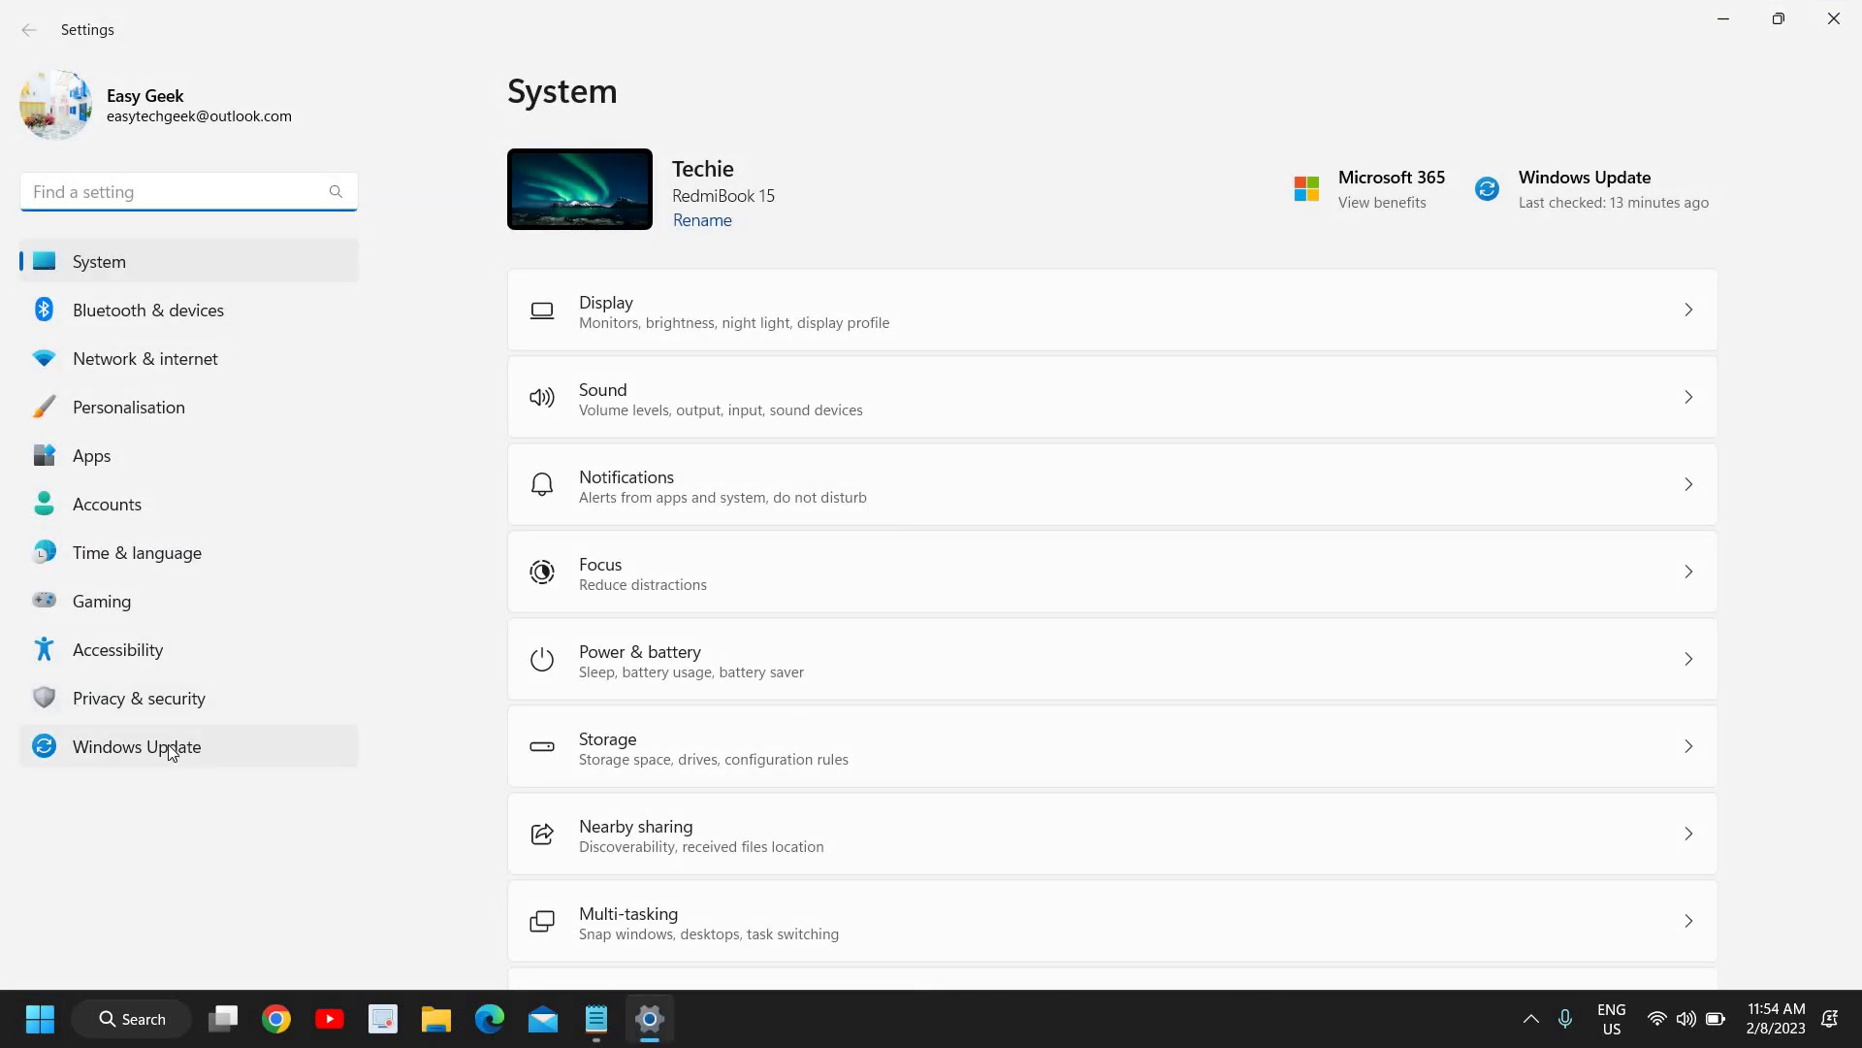
left_click(145, 747)
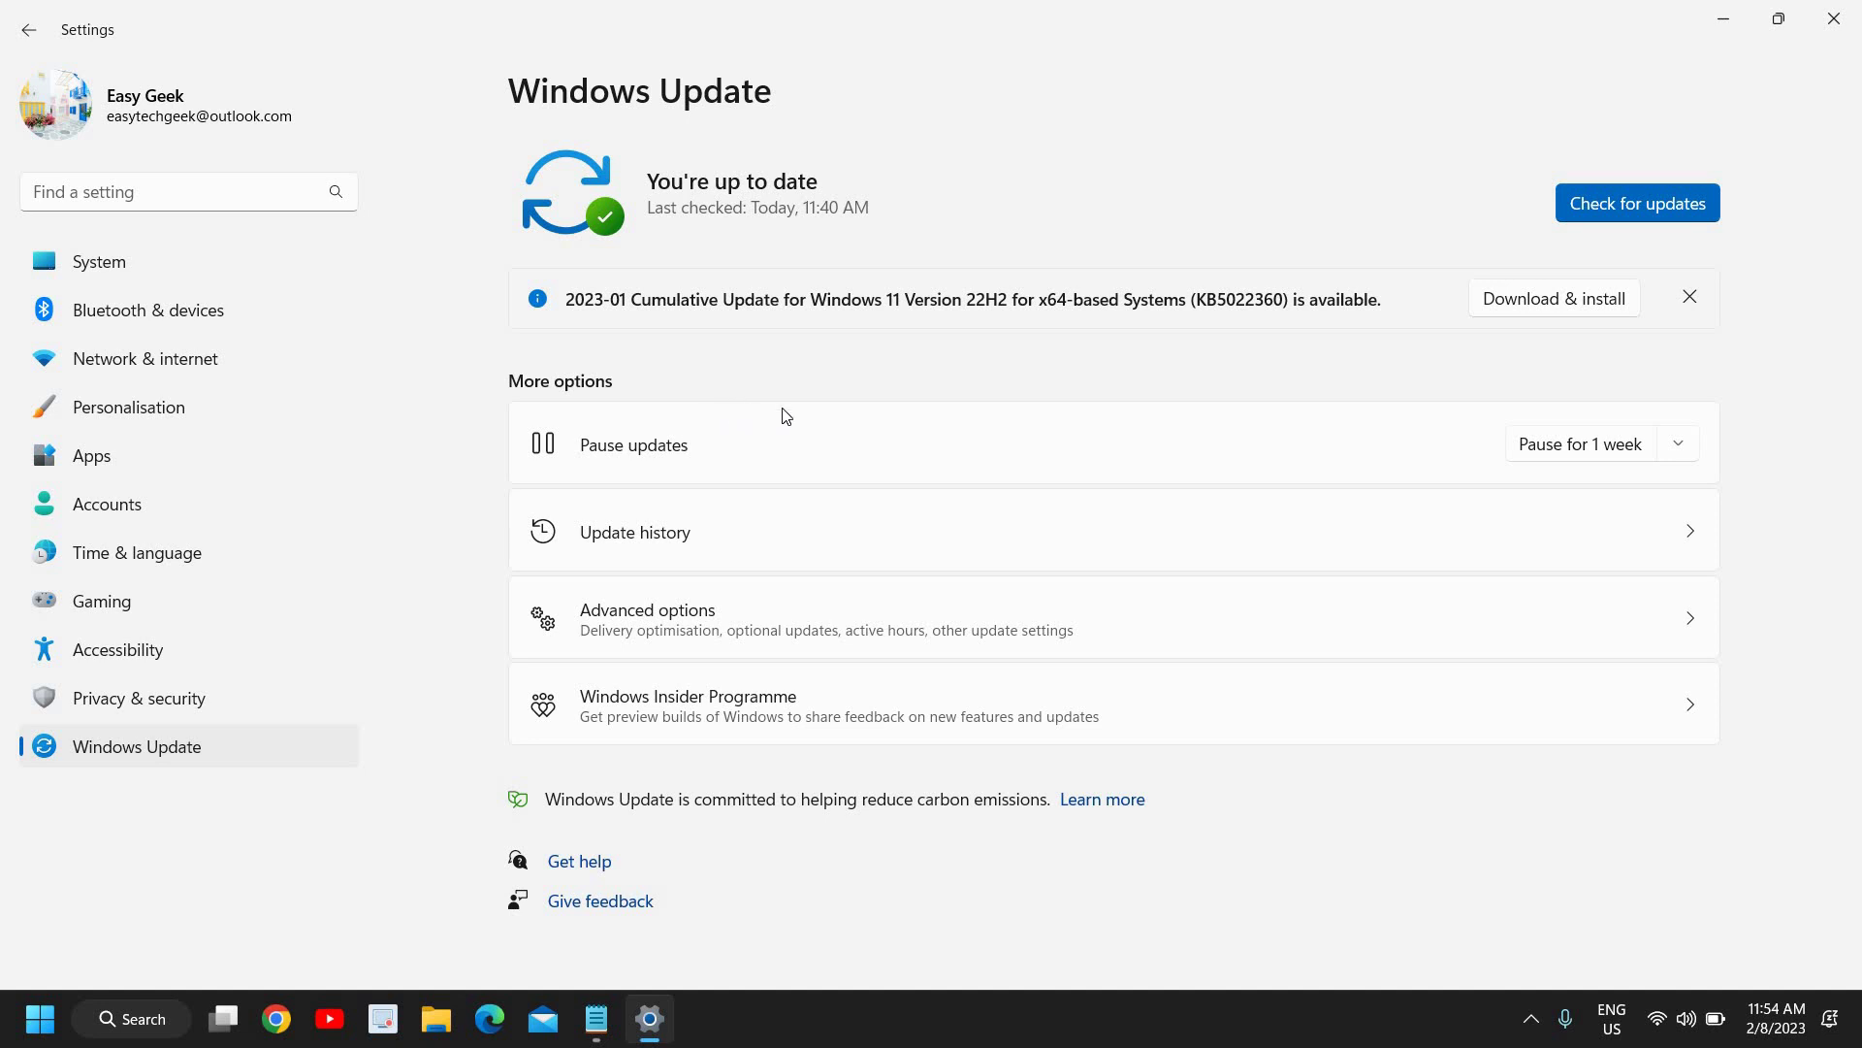
left_click(1828, 23)
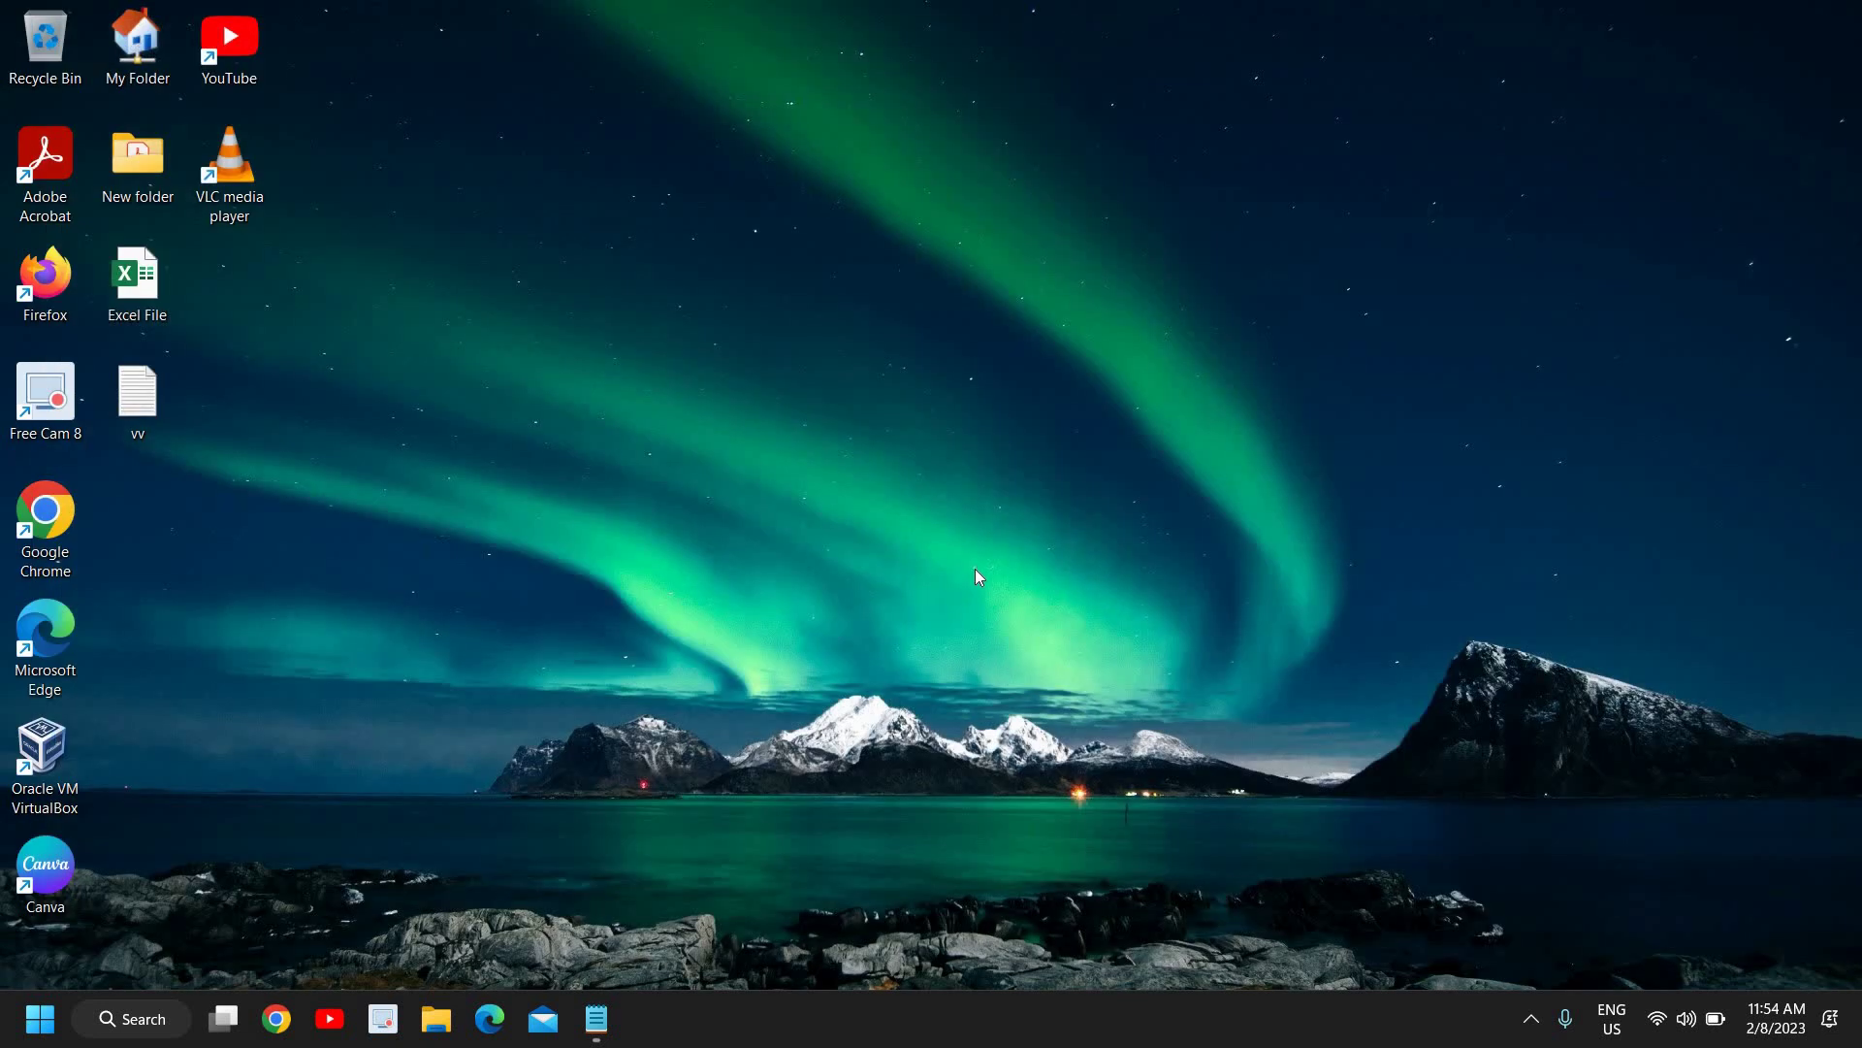